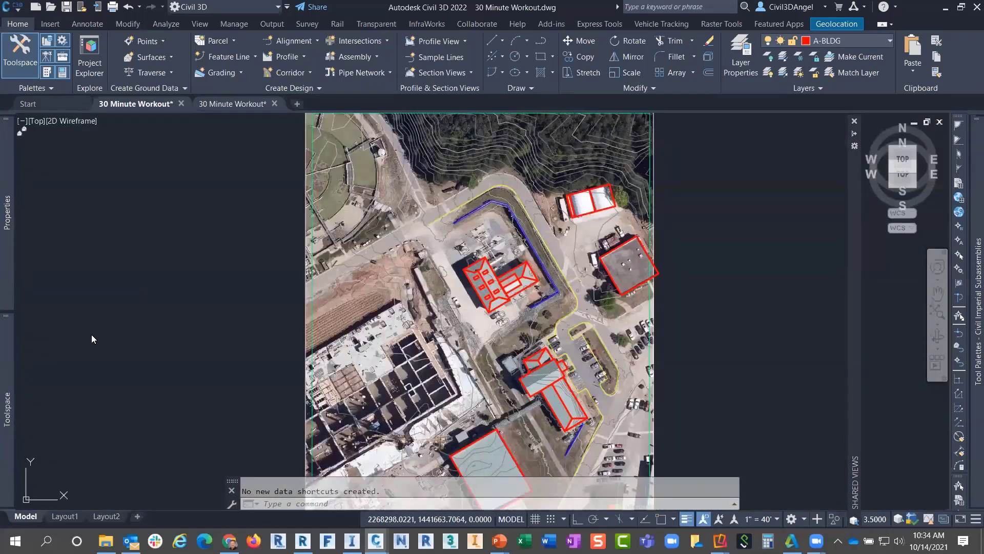
- Create a view-only share link for the drawing, copy the link and close the sharing dialog
left_click(487, 29)
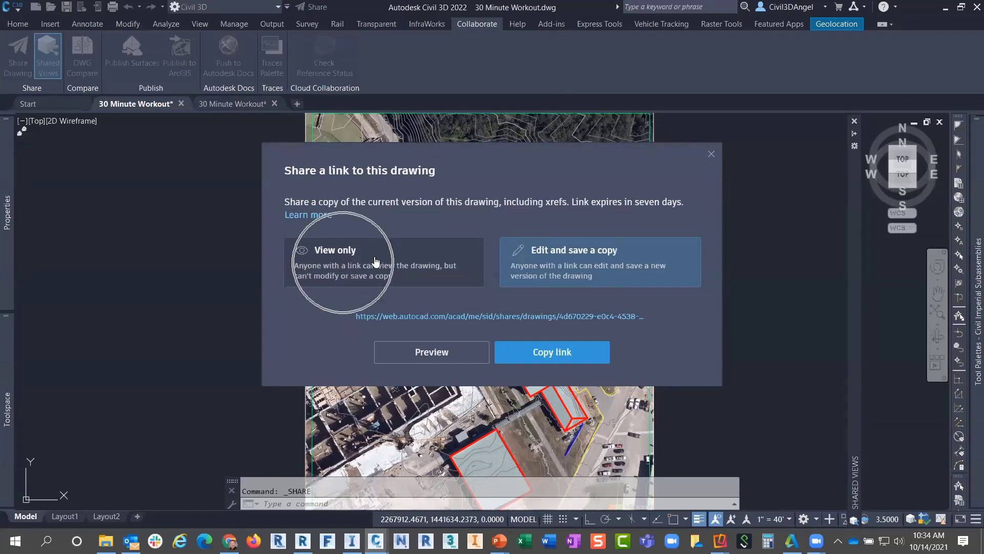
key("ctrl")
key("ctrl")
key("ctrl")
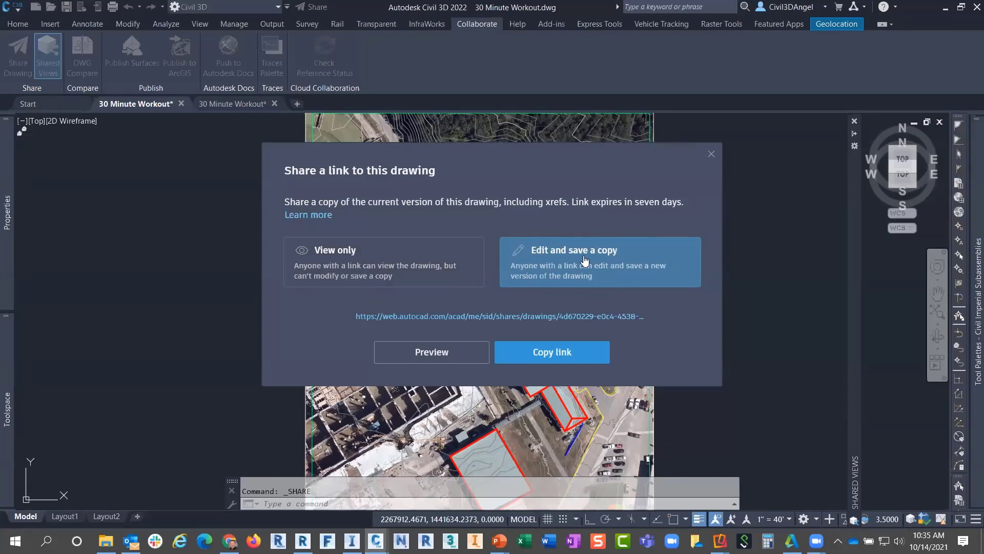
key("ctrl")
key("ctrl")
key("ctrl")
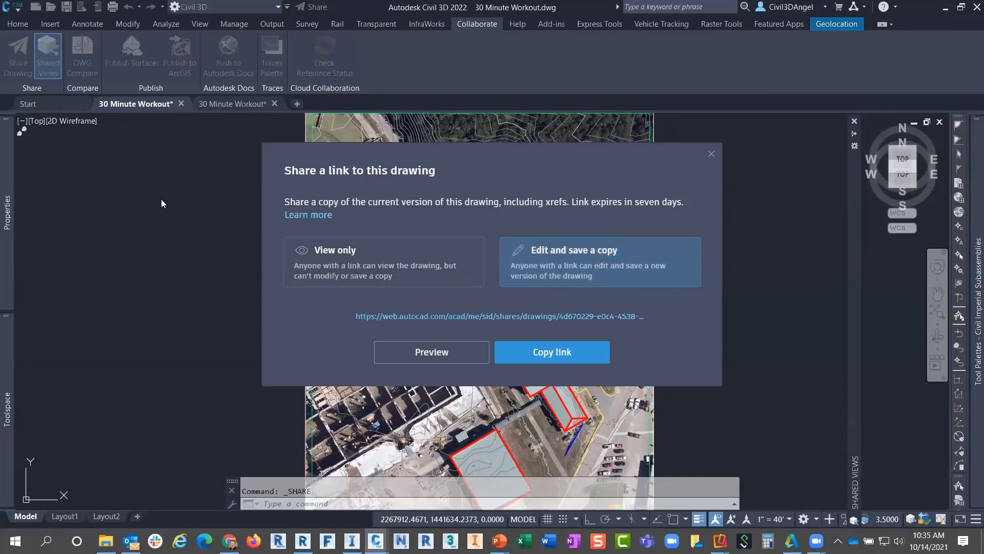
left_click(349, 267)
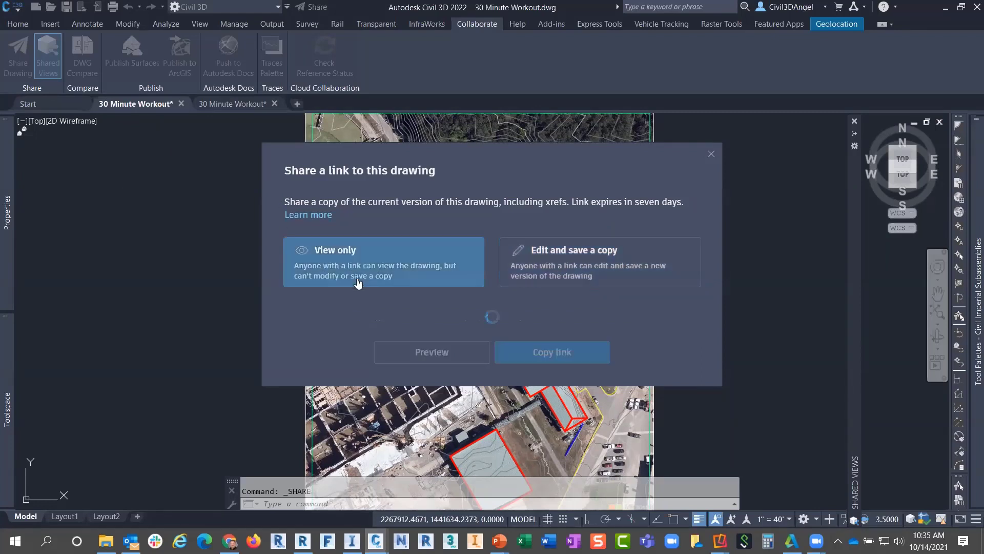
left_click(552, 351)
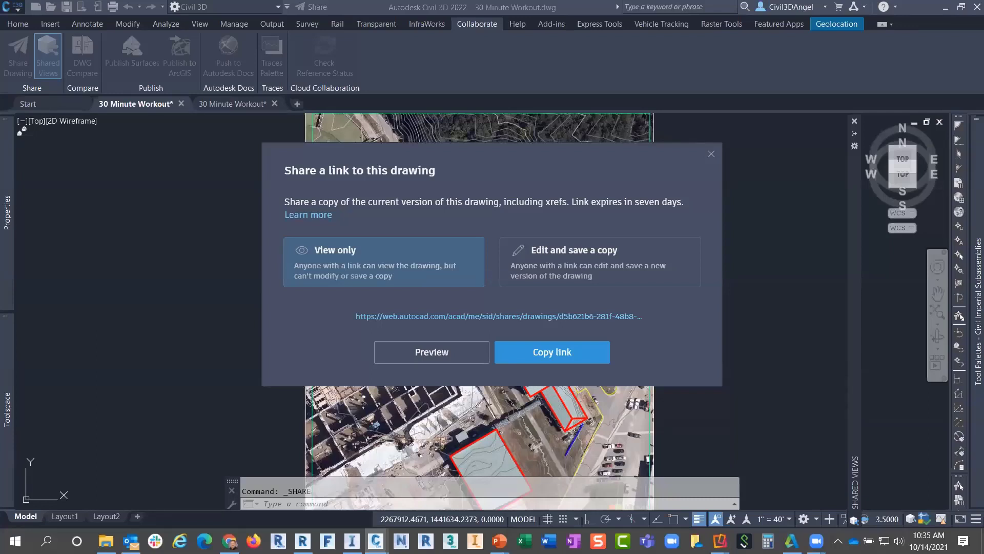
left_click(710, 156)
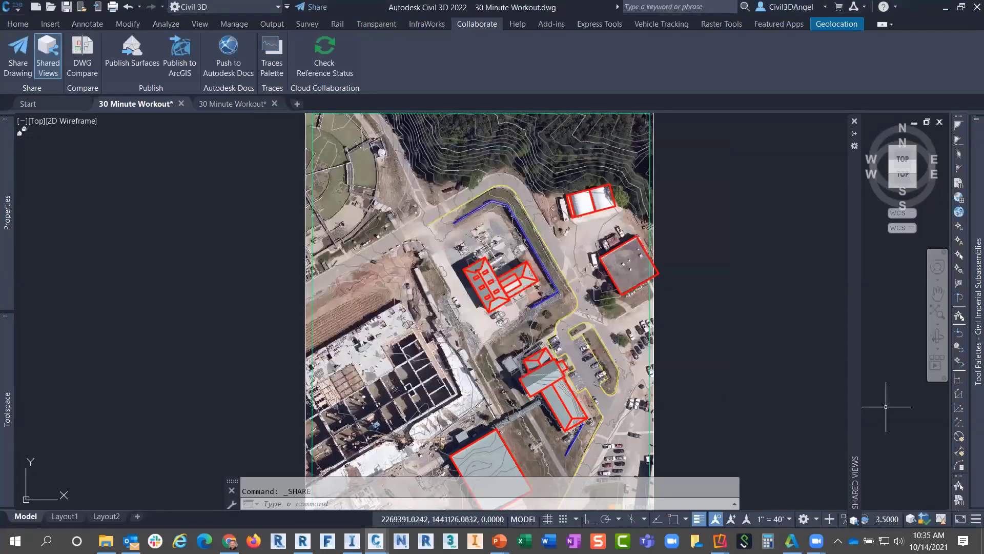
- Switch to the view-only drawing in AutoCAD Web and examine the road polyline's properties, the layers, the blocks, and the drawing and annotation tools
key("alt+Tab")
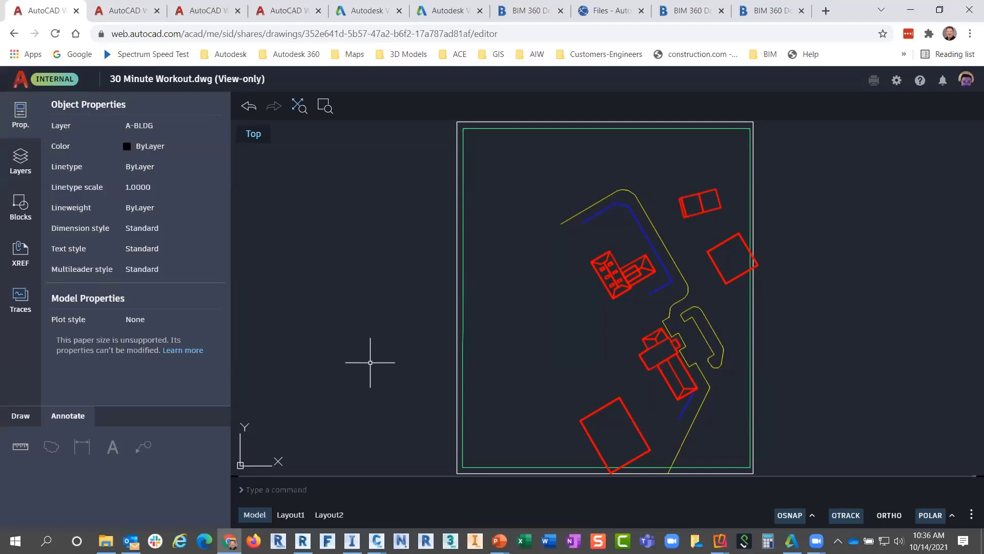
left_click(605, 198)
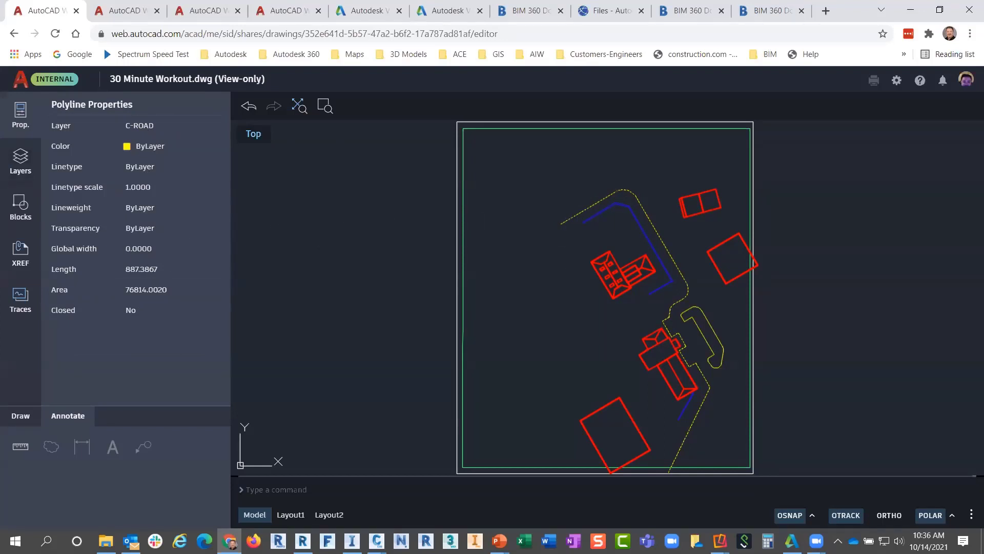
key("Escape")
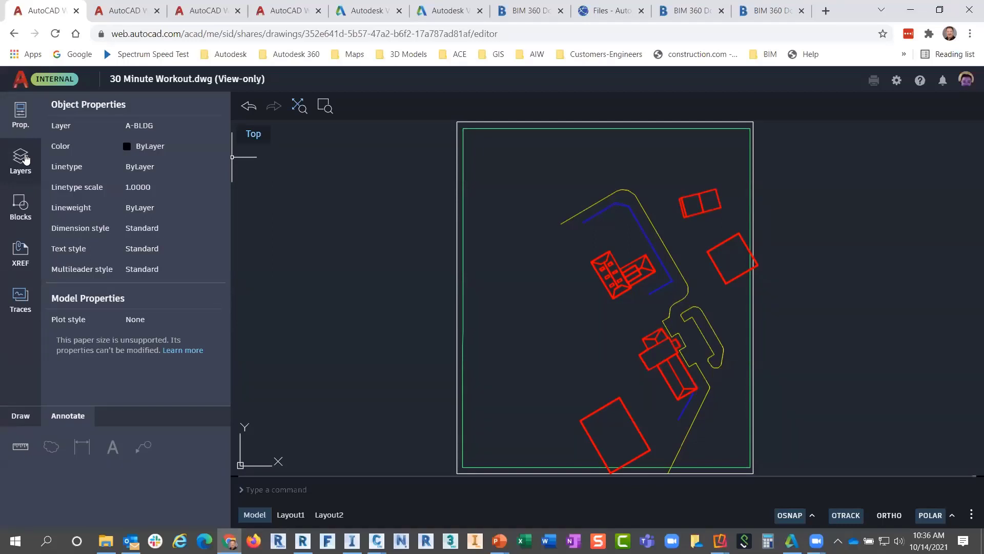
left_click(26, 160)
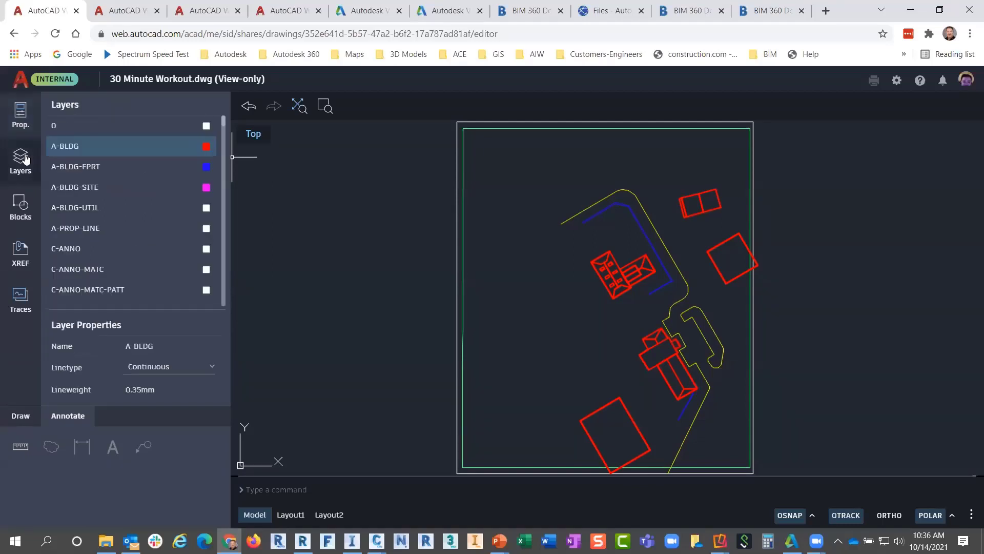
left_click(30, 210)
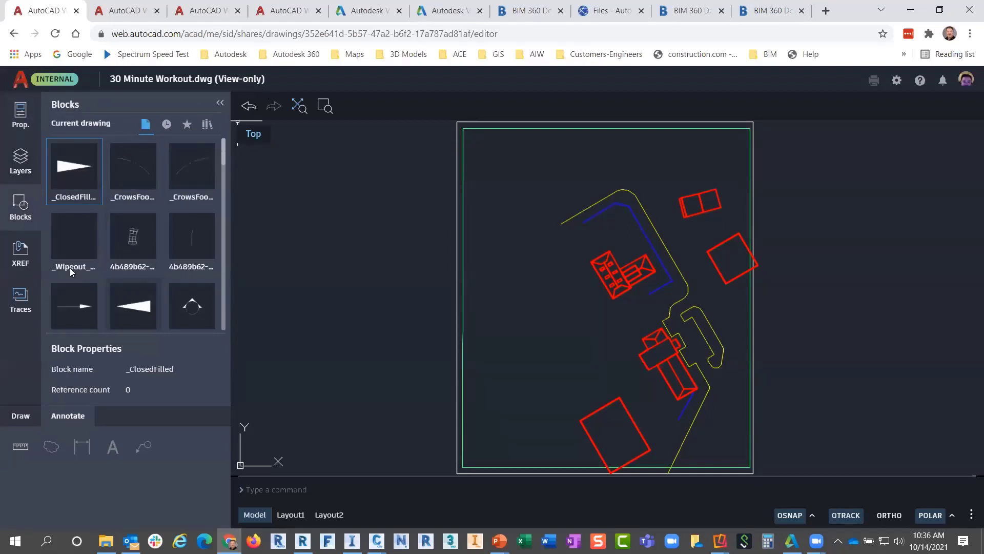
left_click(19, 416)
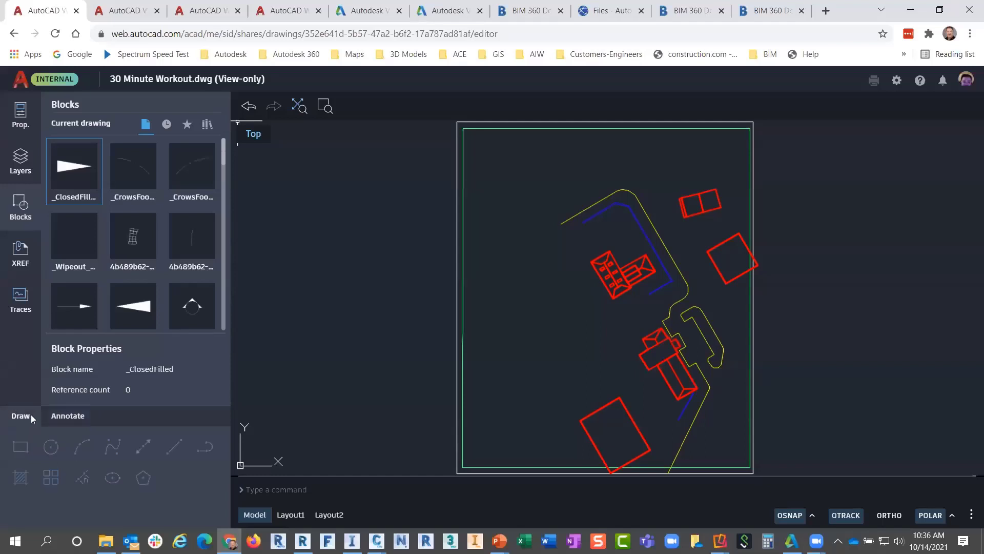
left_click(75, 417)
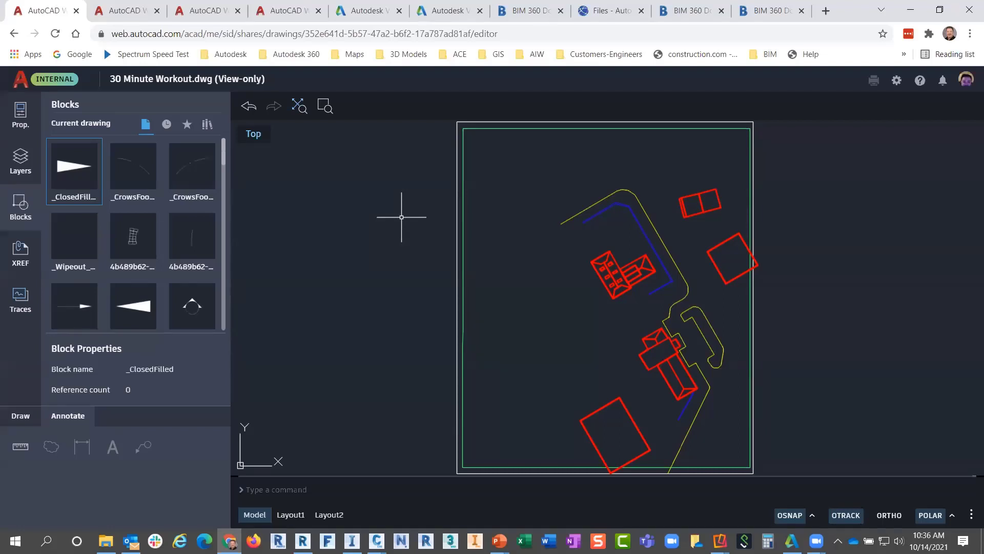
left_click(24, 162)
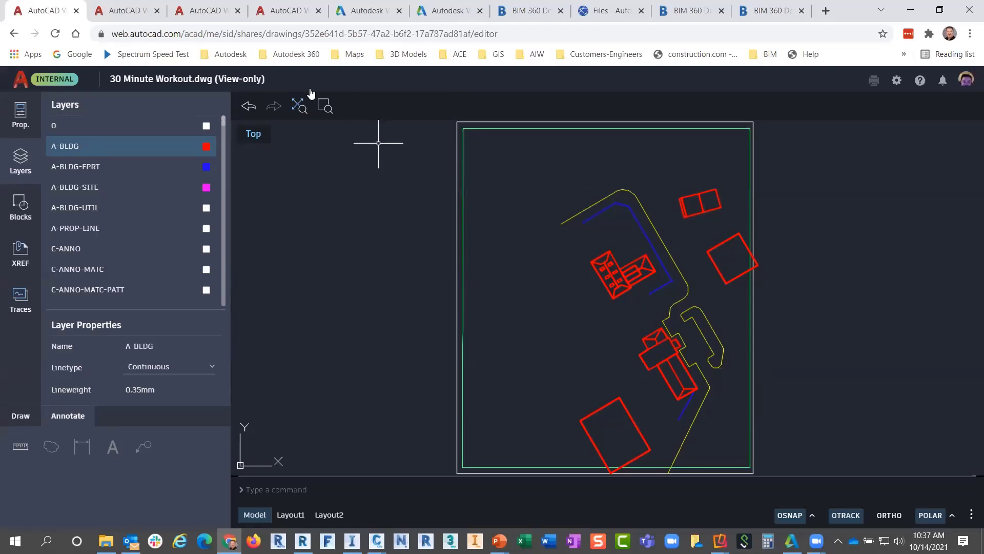
- Compare the editable shared copy of 30 Minute Workout.dwg with the view-only copy, including its available traces and saving option
left_click(127, 14)
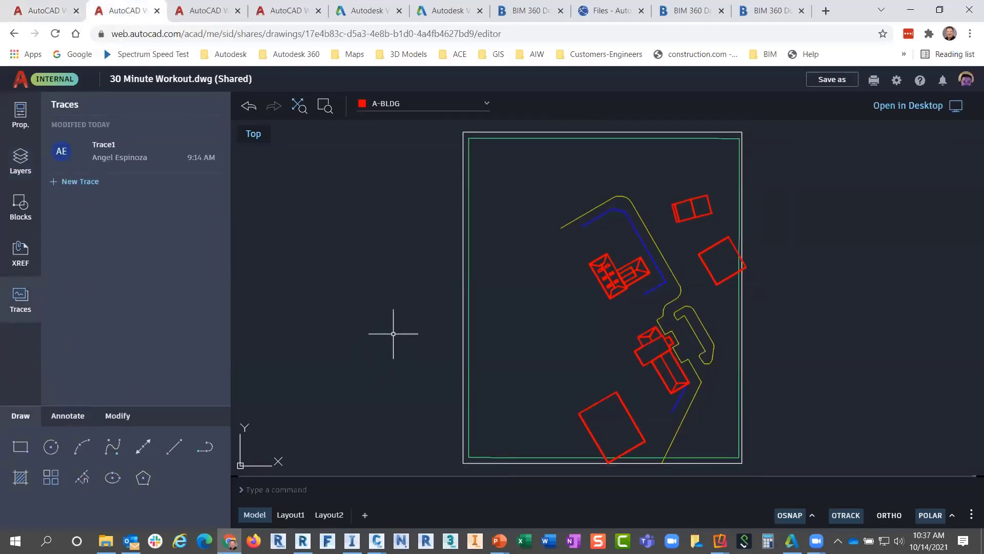
left_click(20, 314)
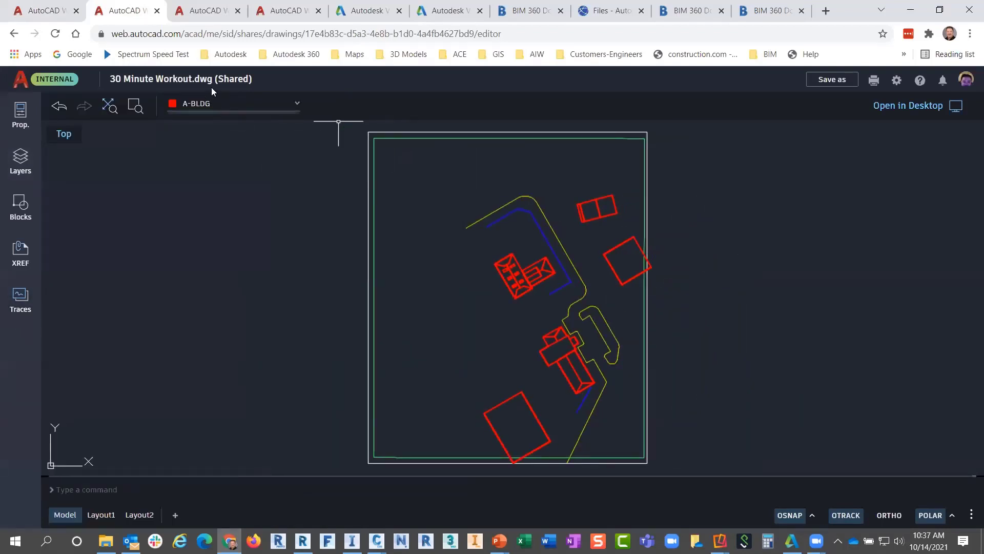
left_click(65, 13)
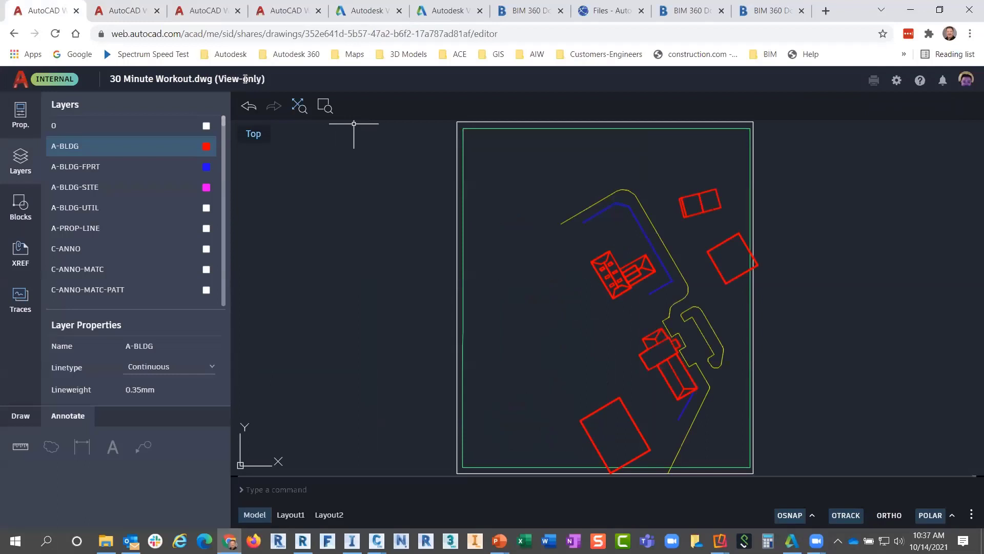
left_click(132, 13)
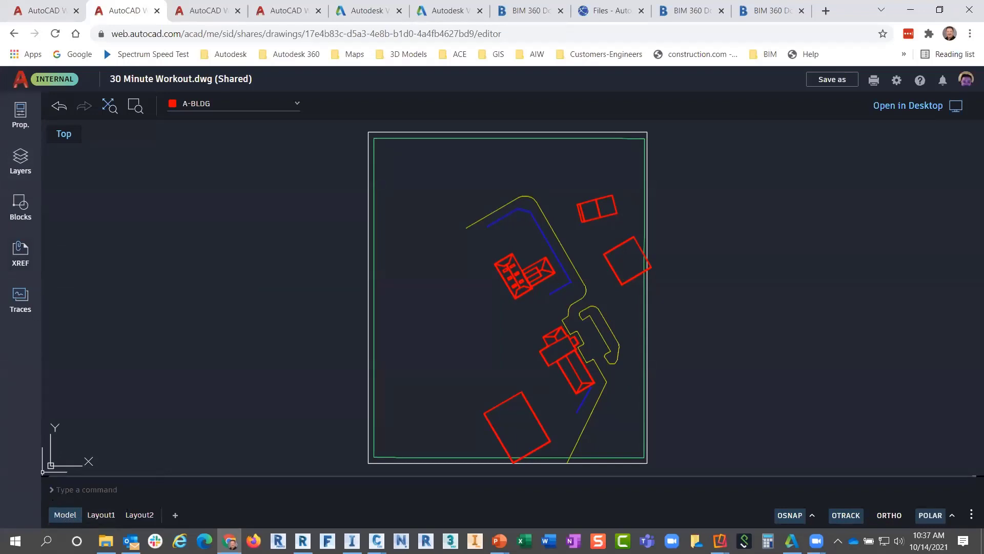
left_click(842, 81)
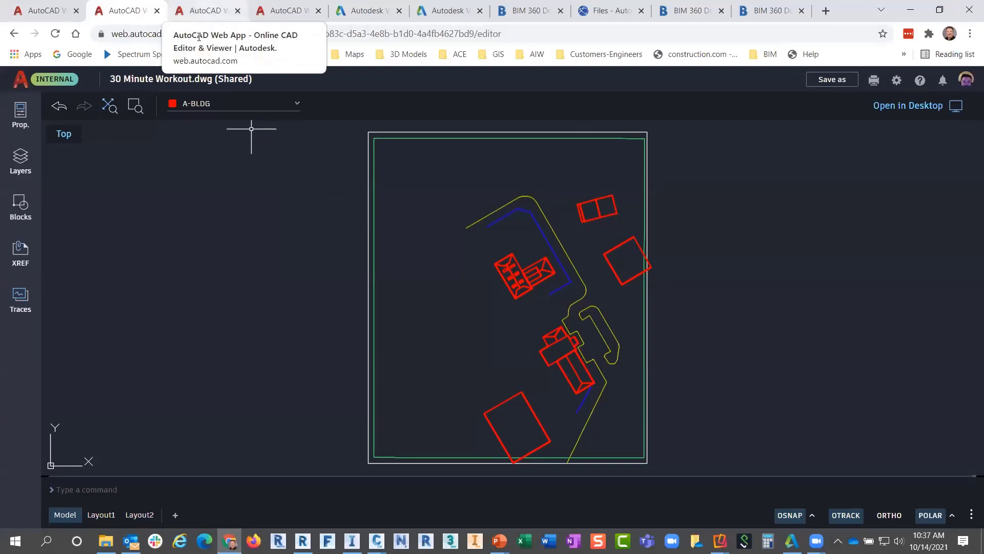
- Examine the connected Autodesk Docs project, and view the Docs-hosted 30 Minute Workout.dwg in AutoCAD Web and in Civil 3D
left_click(203, 12)
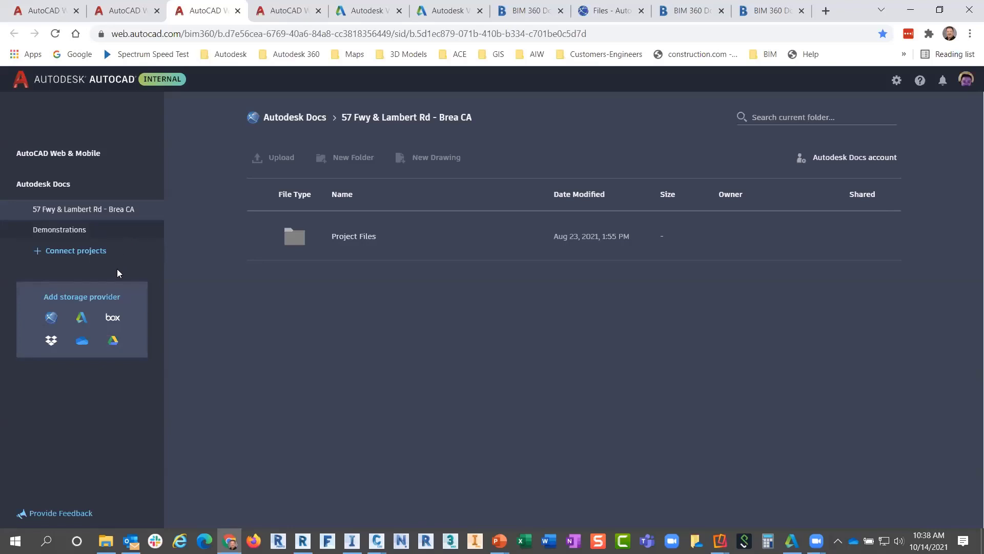
left_click(287, 11)
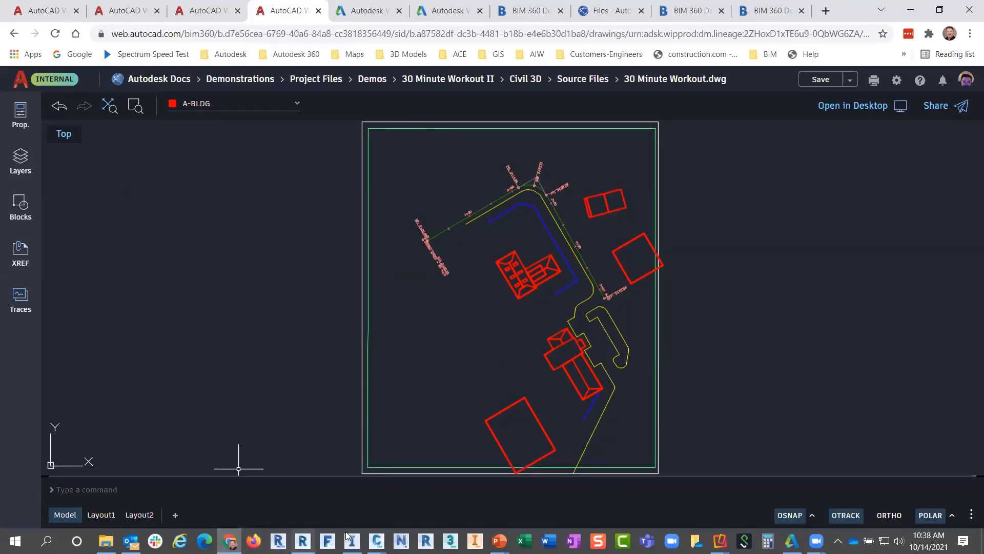
mouse_move(377, 538)
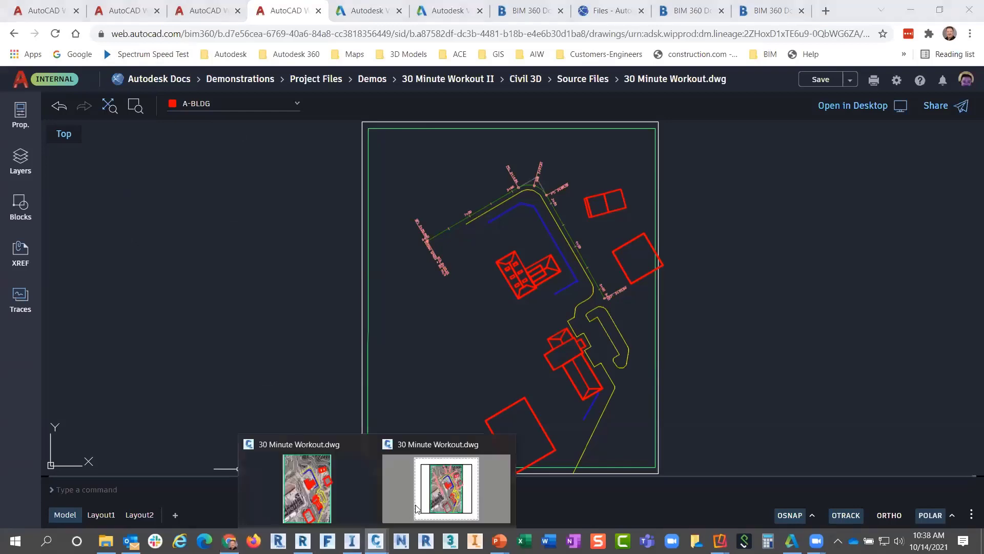
left_click(399, 469)
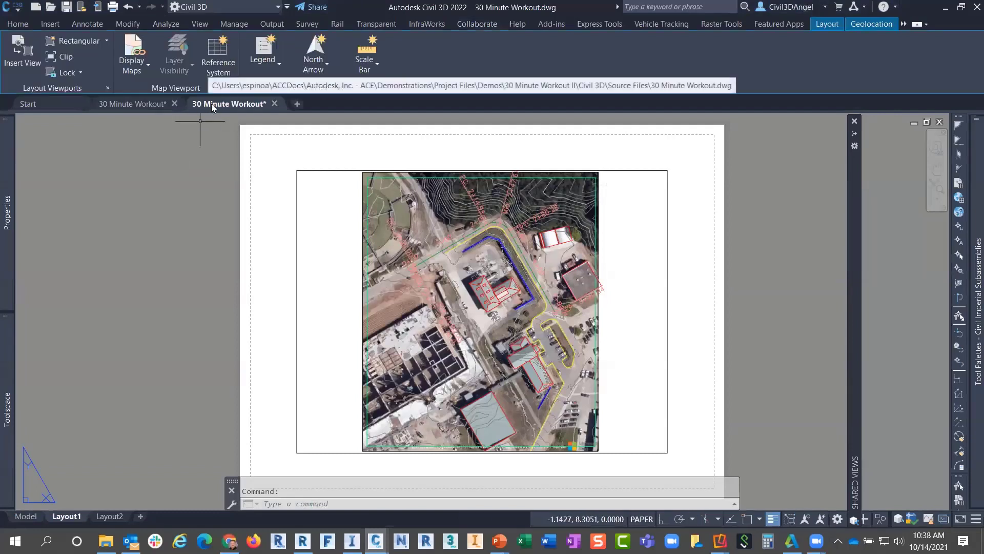
mouse_move(211, 103)
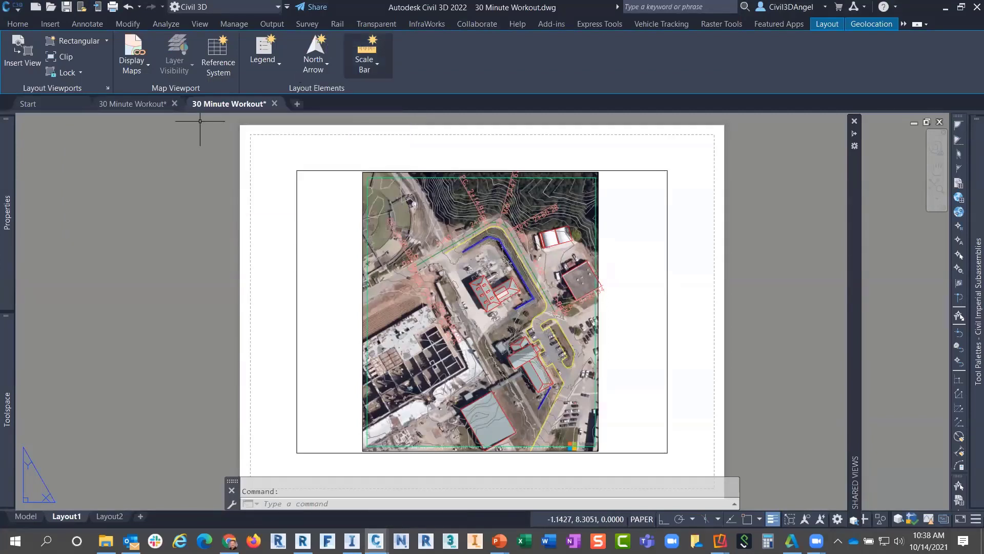
left_click(229, 541)
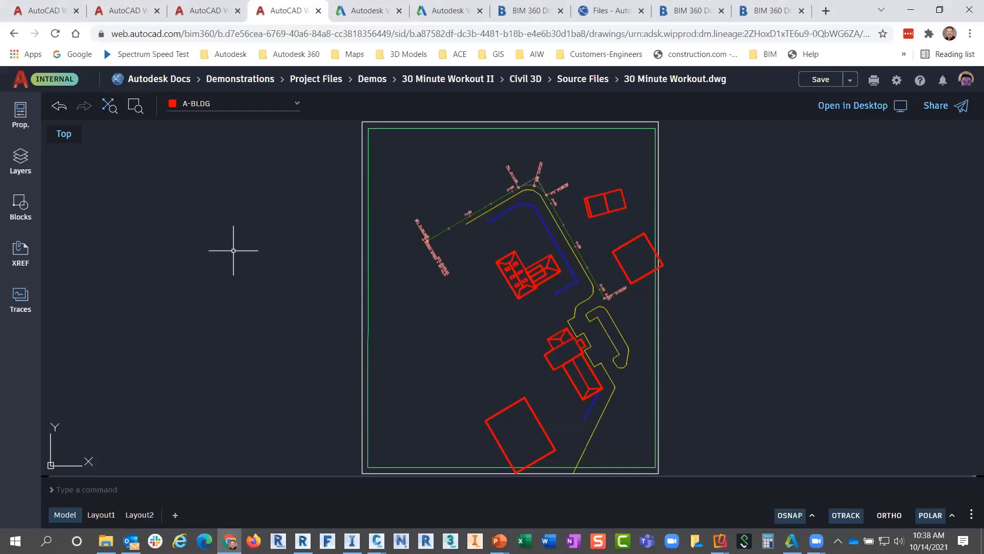
- Open the existing Trace1 in the Docs-hosted drawing in AutoCAD Web
left_click(21, 298)
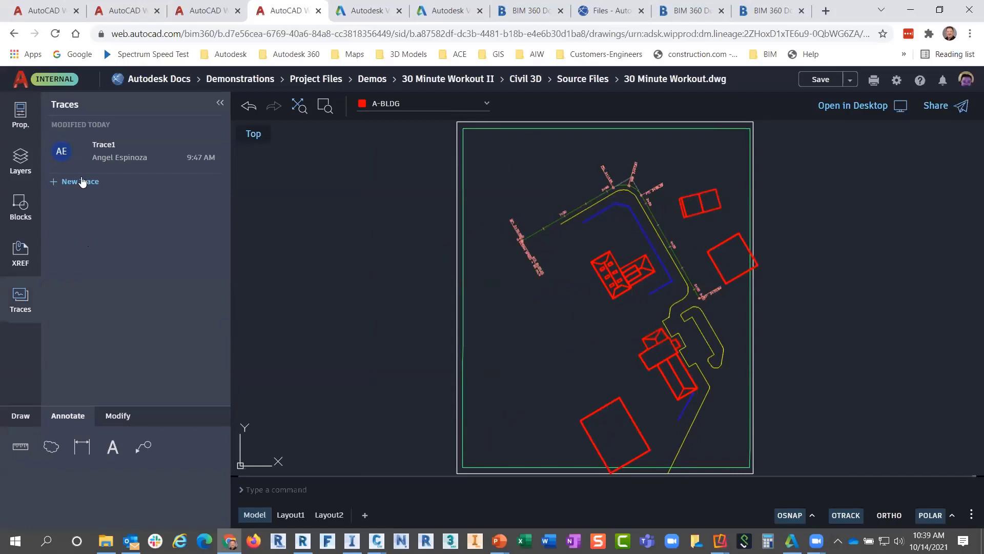
left_click(109, 148)
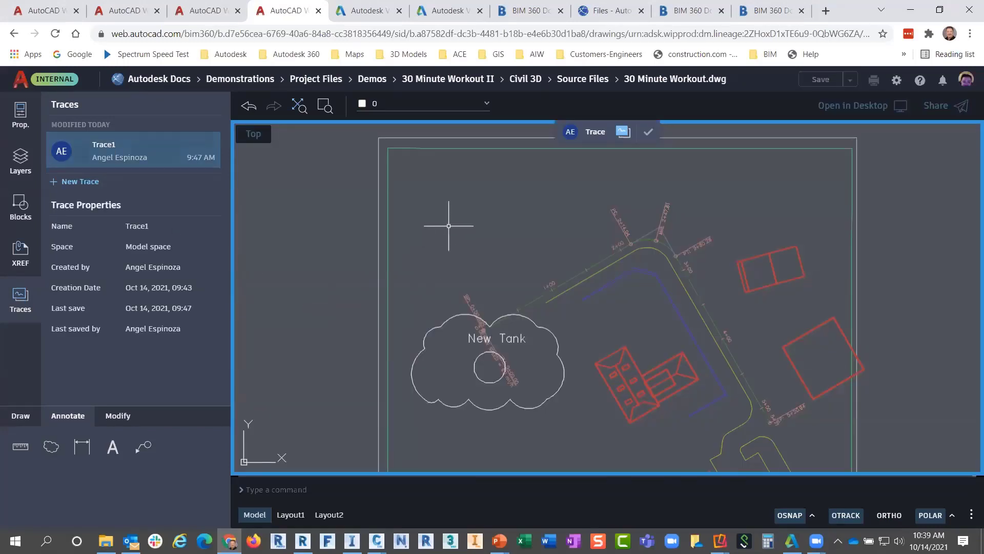
- Draw a small rectangular revision cloud overlapping the upper part of the New Tank cloud in the trace, and delete it
left_click(52, 446)
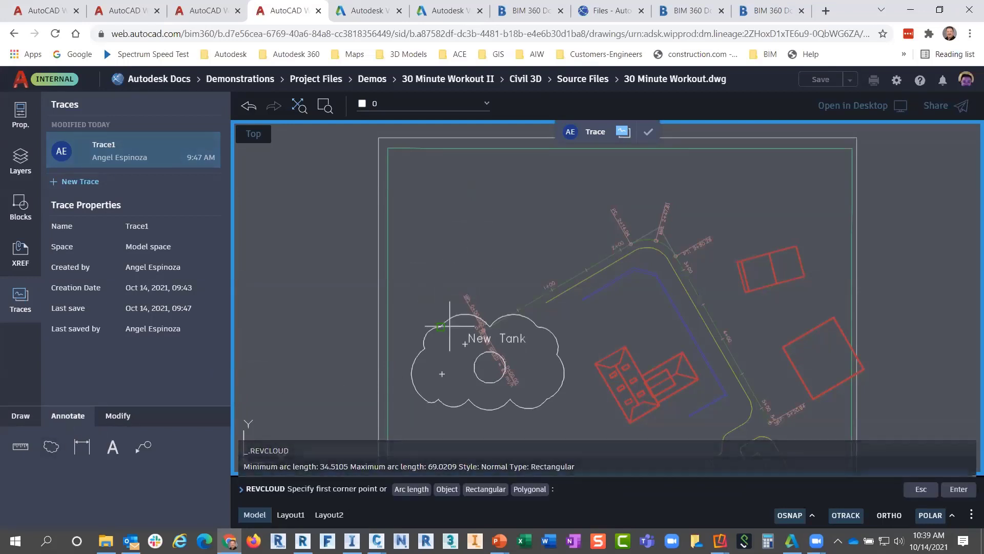
left_click(434, 287)
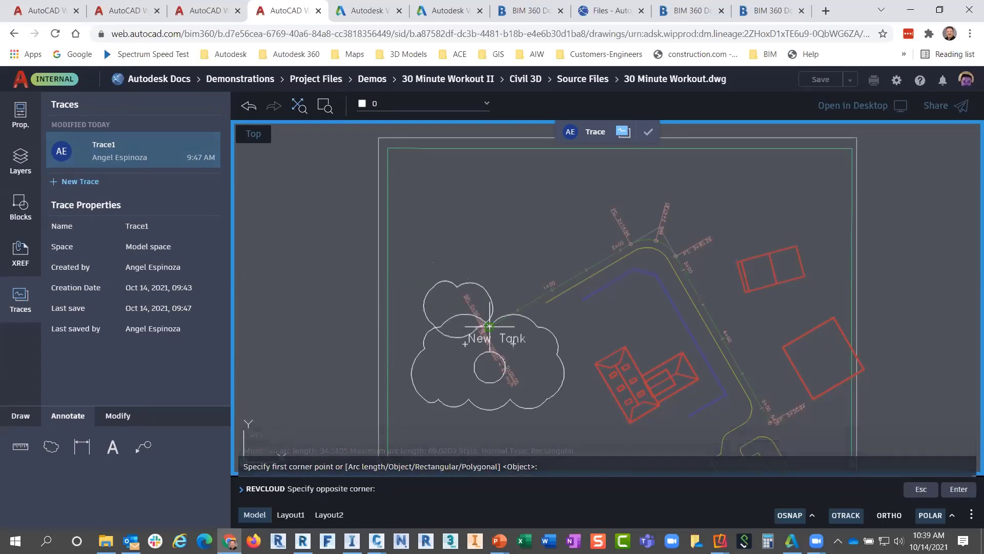
left_click(493, 333)
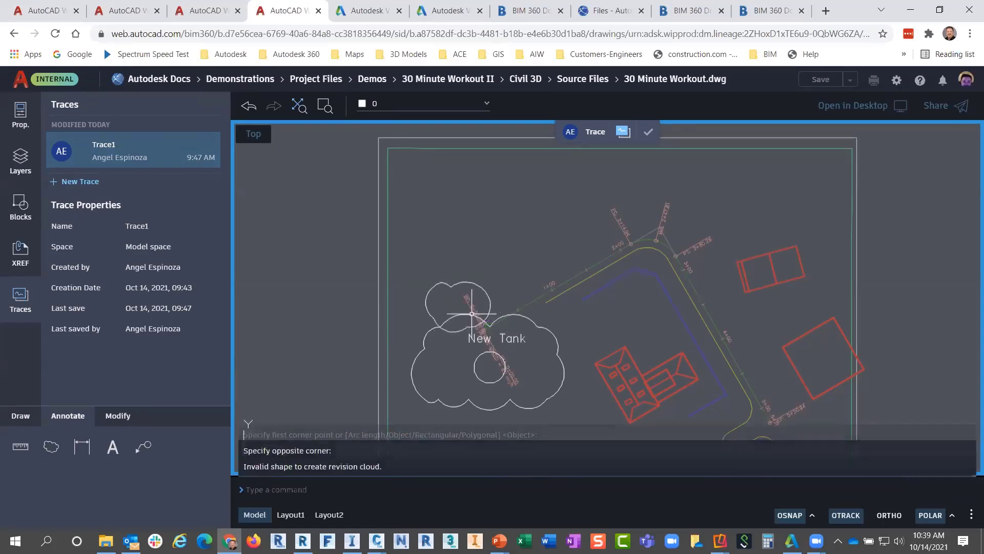
left_click(473, 283)
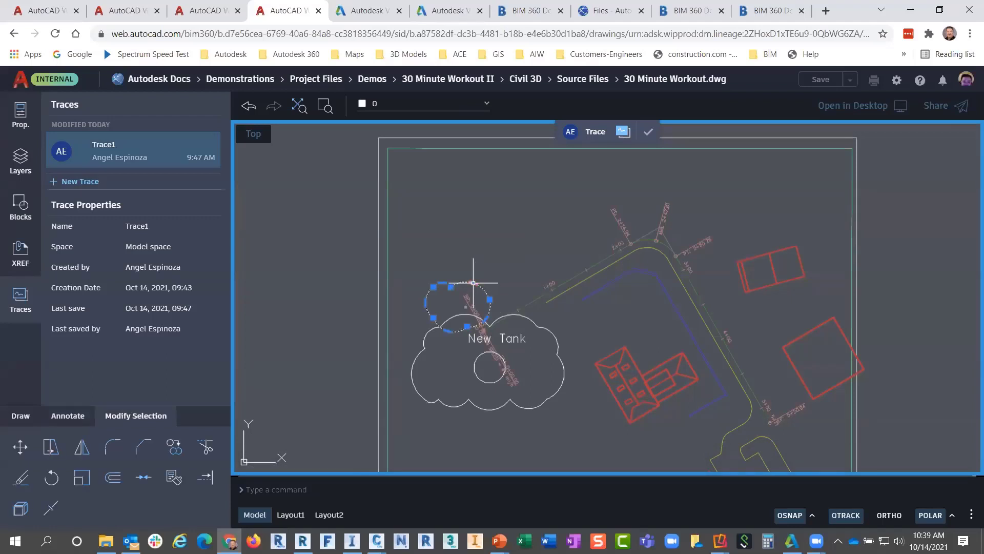
key("Delete")
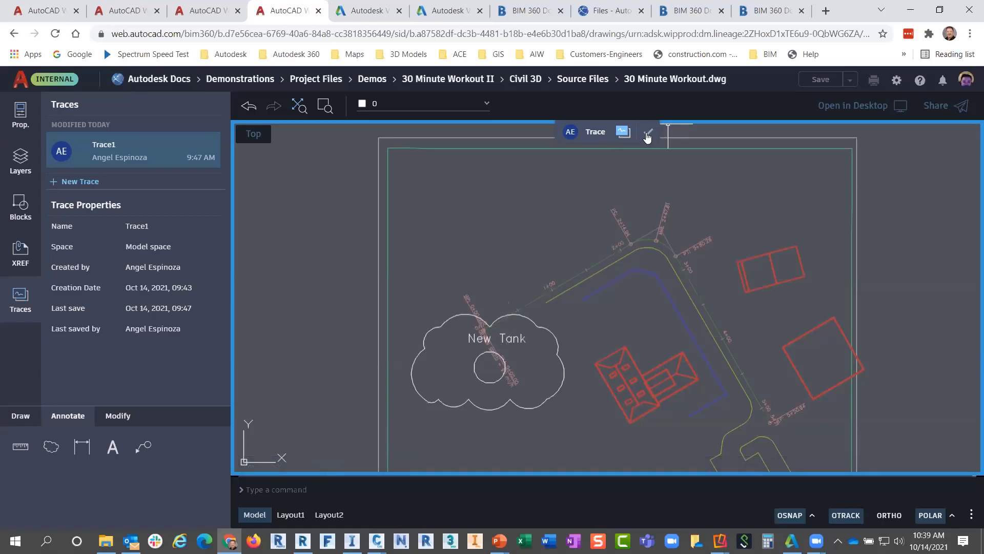
- Finish editing Trace1 and switch to the Docs-hosted 30 Minute Workout.dwg in Civil 3D
left_click(648, 136)
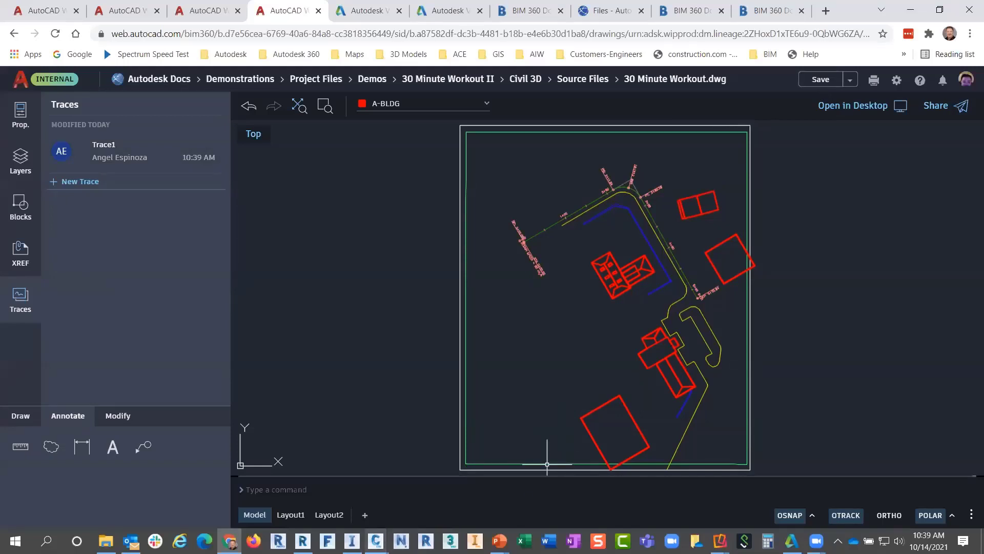
left_click(376, 541)
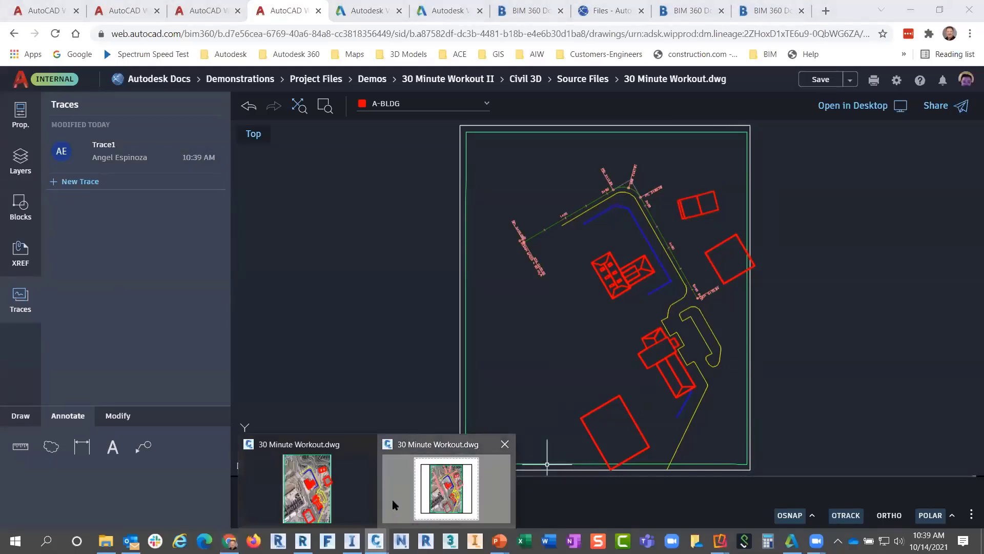
left_click(395, 505)
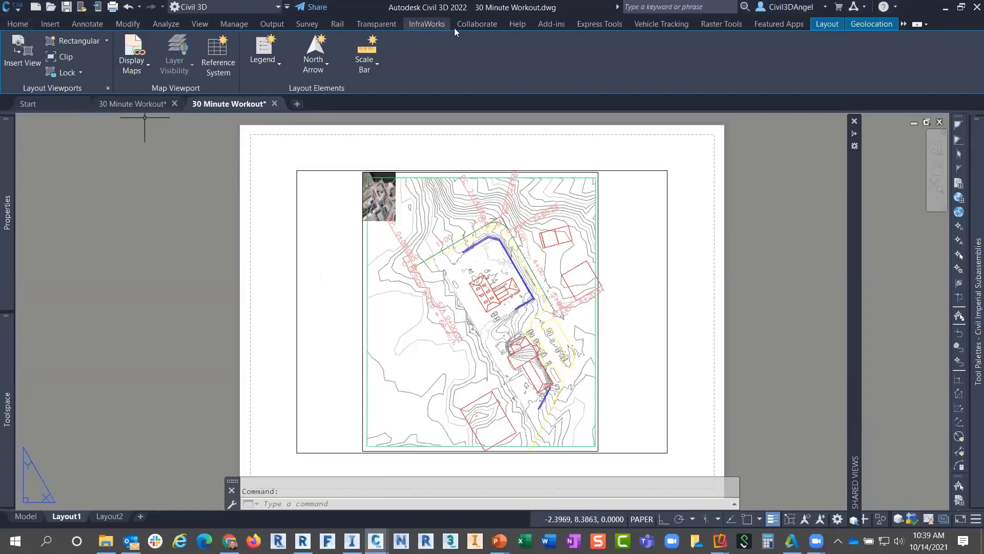
- View Trace1 over the Docs-hosted drawing in Civil 3D, and close both the trace and the Traces palette
left_click(476, 25)
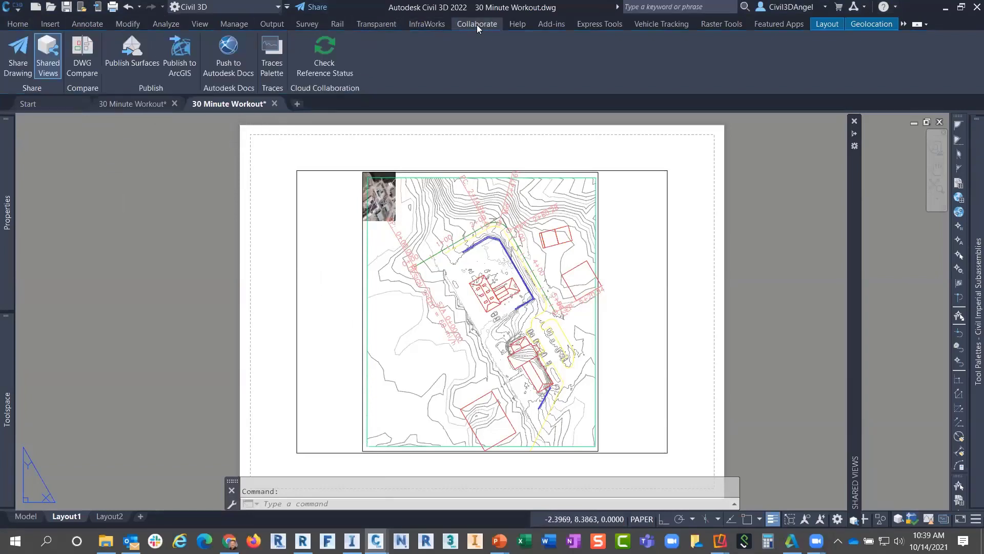
left_click(272, 66)
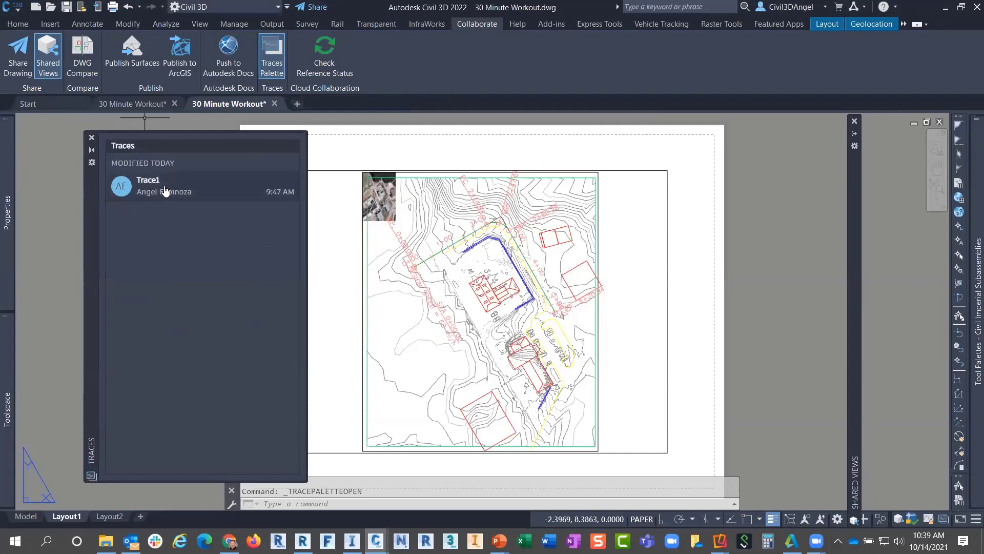
left_click(164, 189)
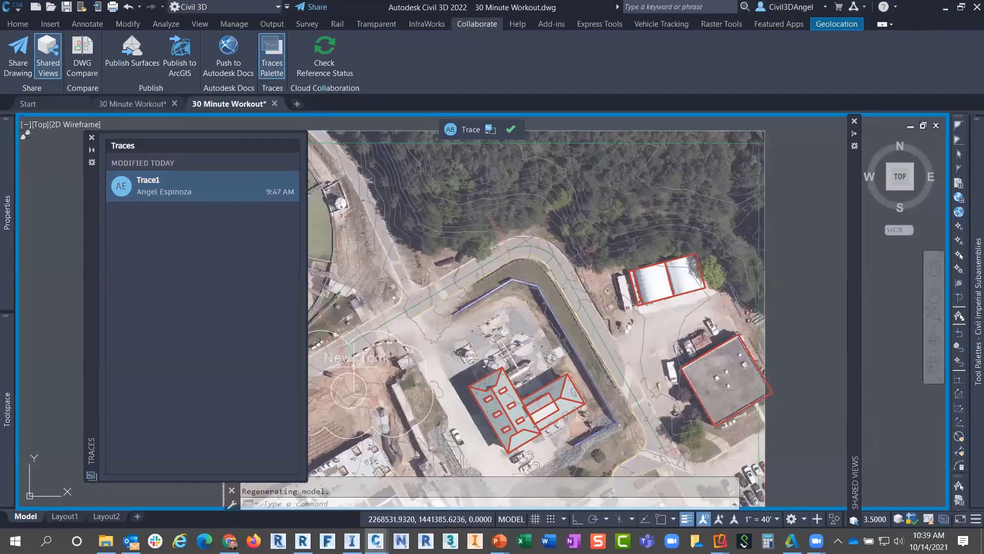
mouse_move(353, 367)
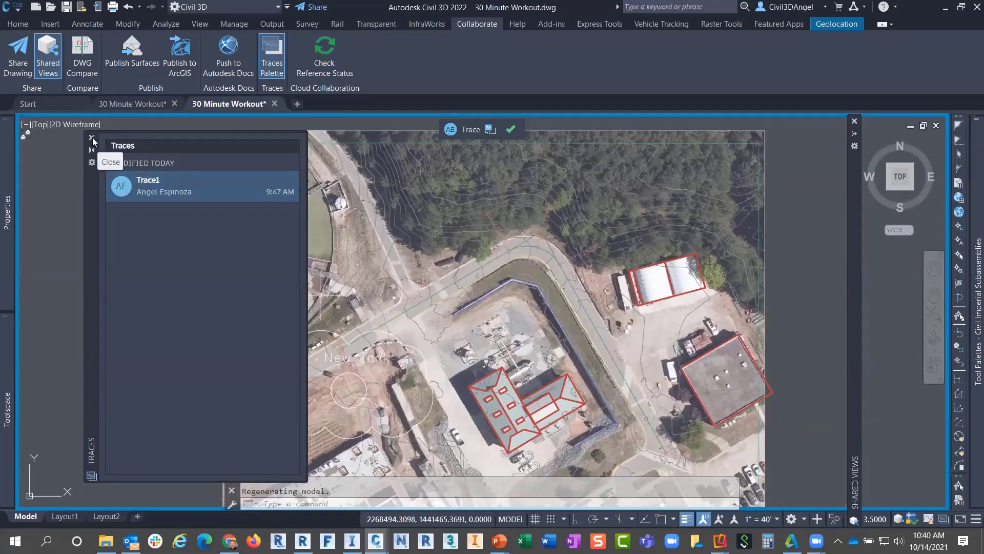
left_click(512, 132)
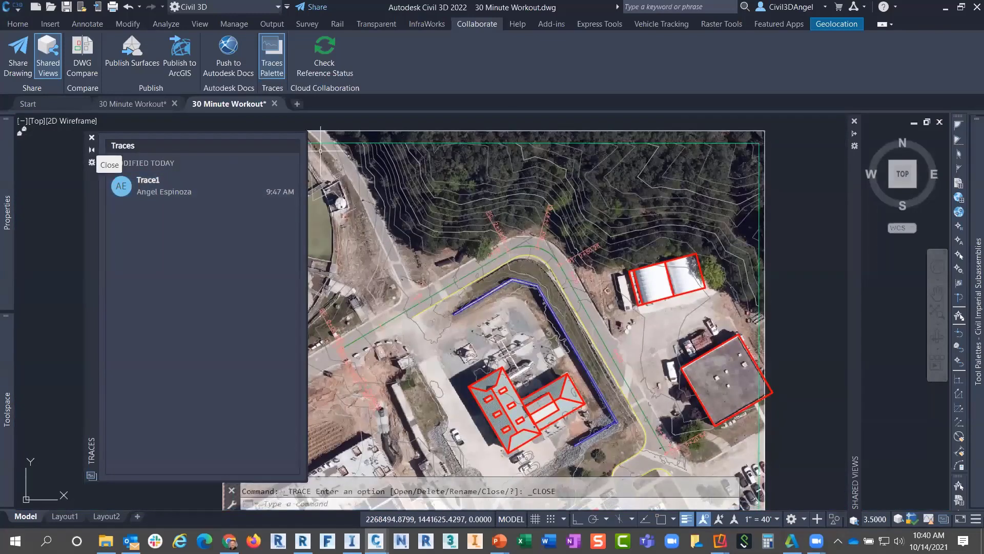
left_click(92, 138)
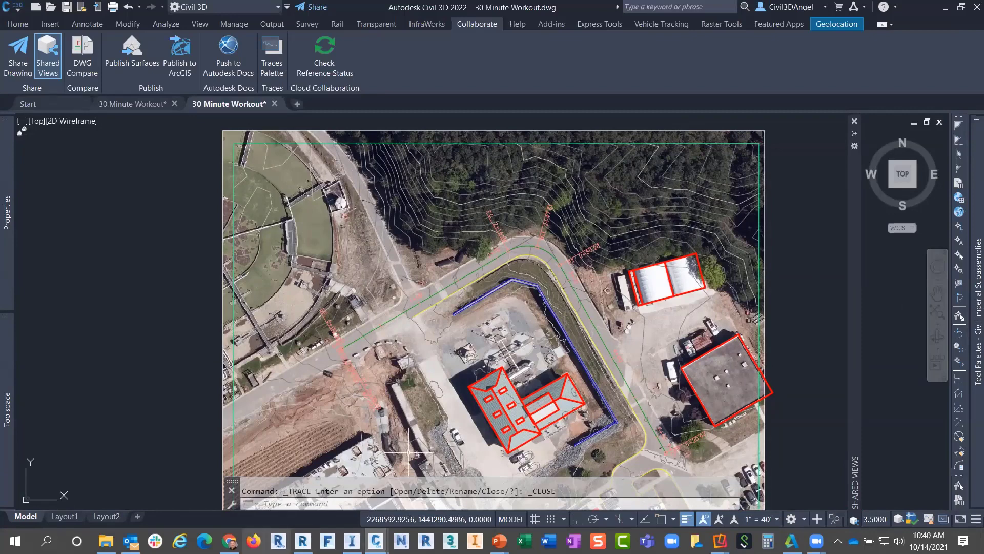
- Look at the Docs-hosted drawing in AutoCAD Web, and bring up and dismiss the drawing-link sharing dialog for the other 30 Minute Workout drawing in Civil 3D
left_click(229, 541)
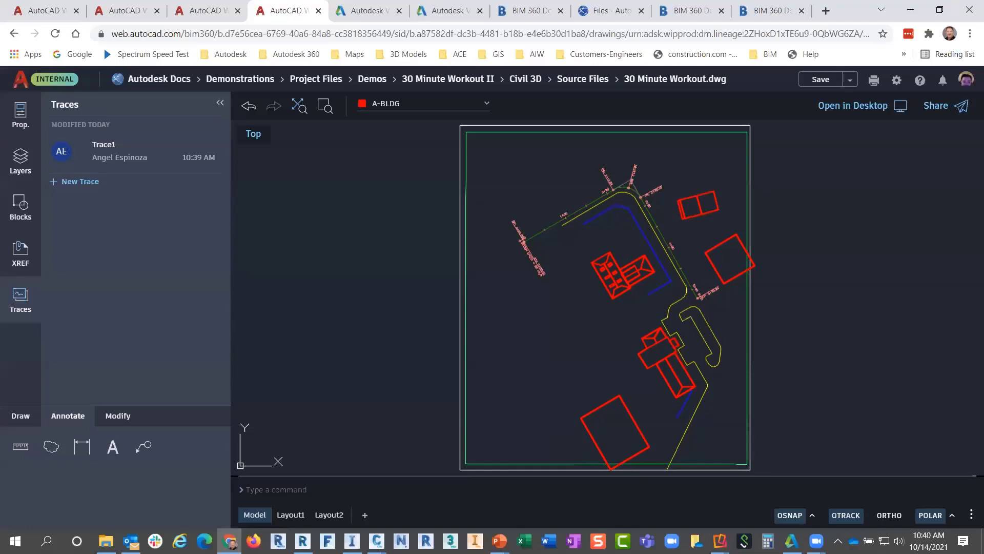
mouse_move(376, 541)
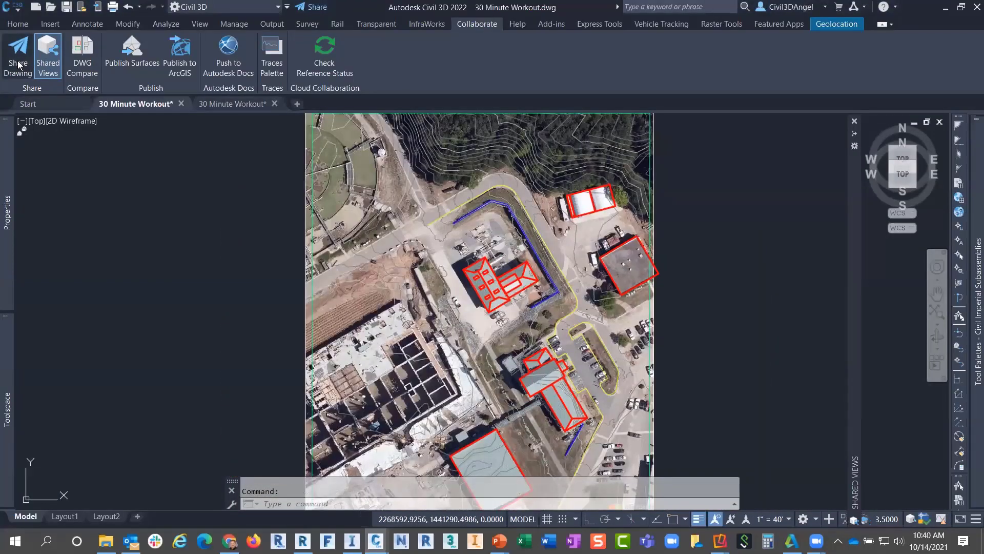
left_click(19, 63)
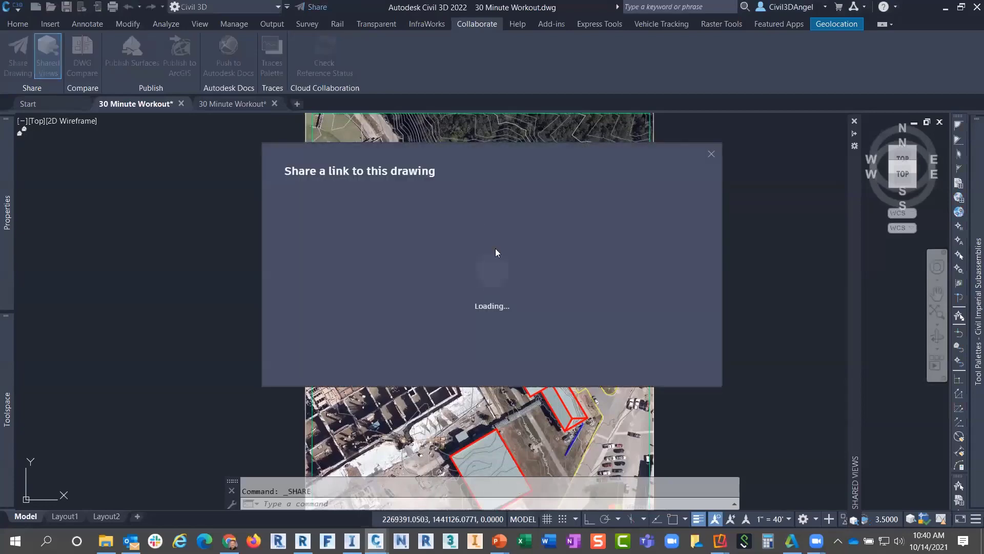
left_click(712, 154)
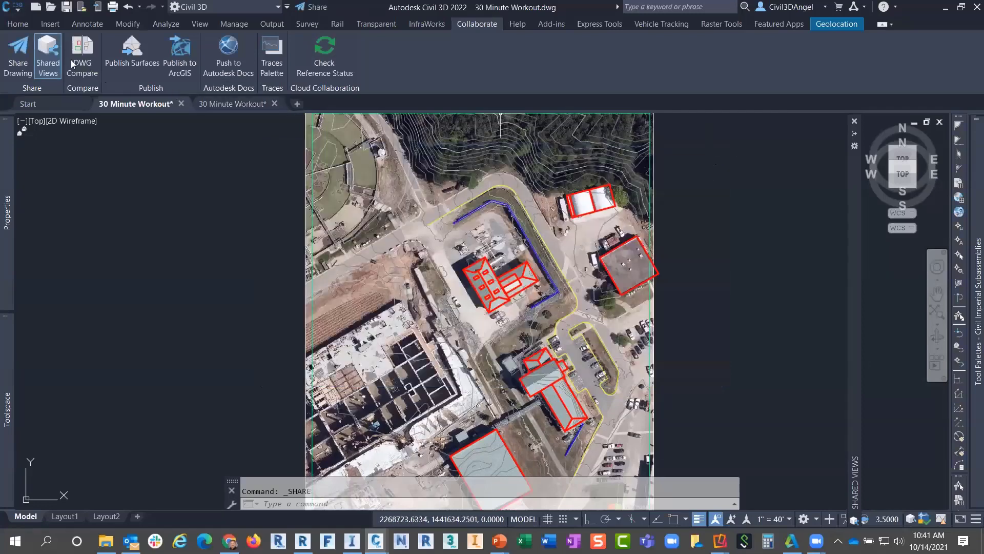
- Close and reopen the Shared Views palette, and expand it to show the existing shared views
left_click(48, 56)
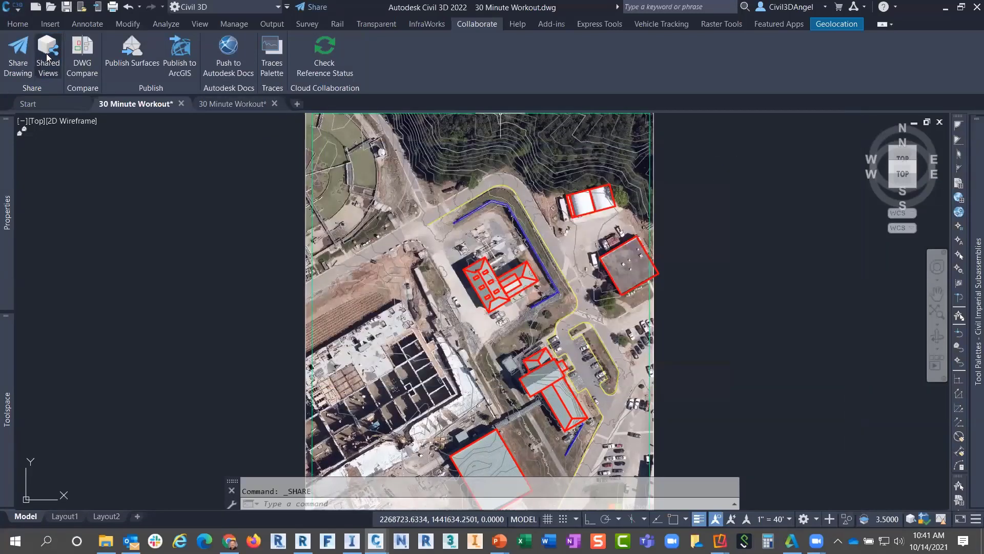
left_click(48, 56)
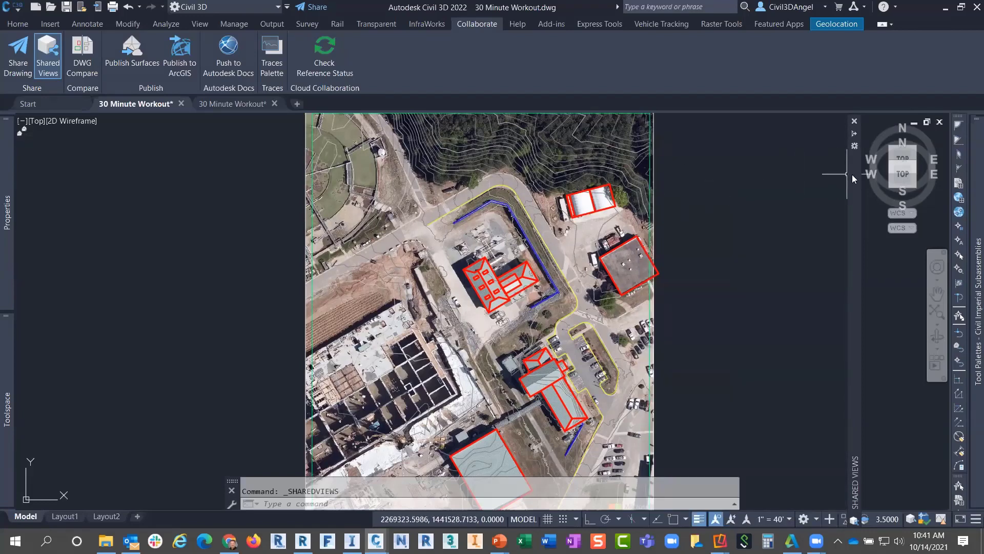
mouse_move(853, 179)
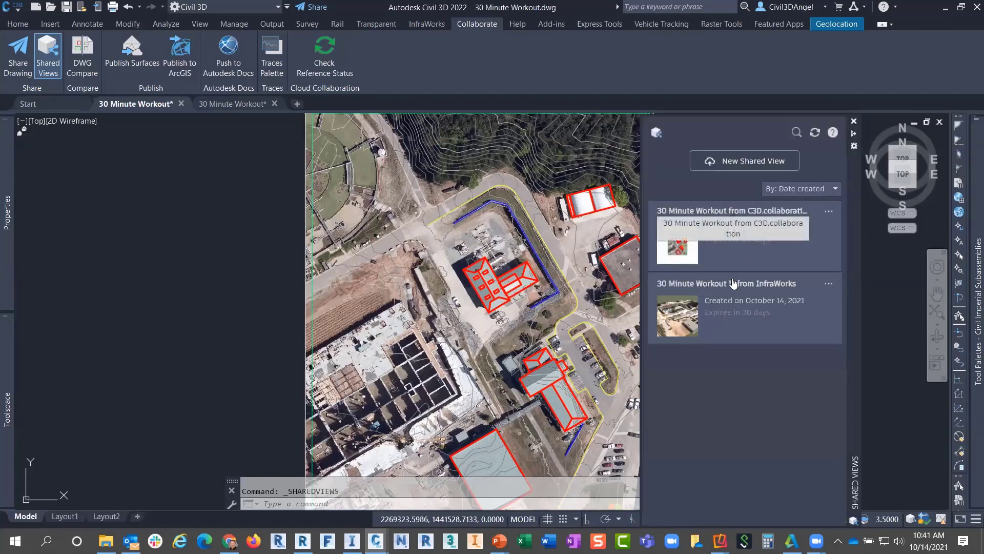
- Set up a new shared view of the model and all layouts with the 2D-only option off and object properties shared, and cancel it
left_click(739, 162)
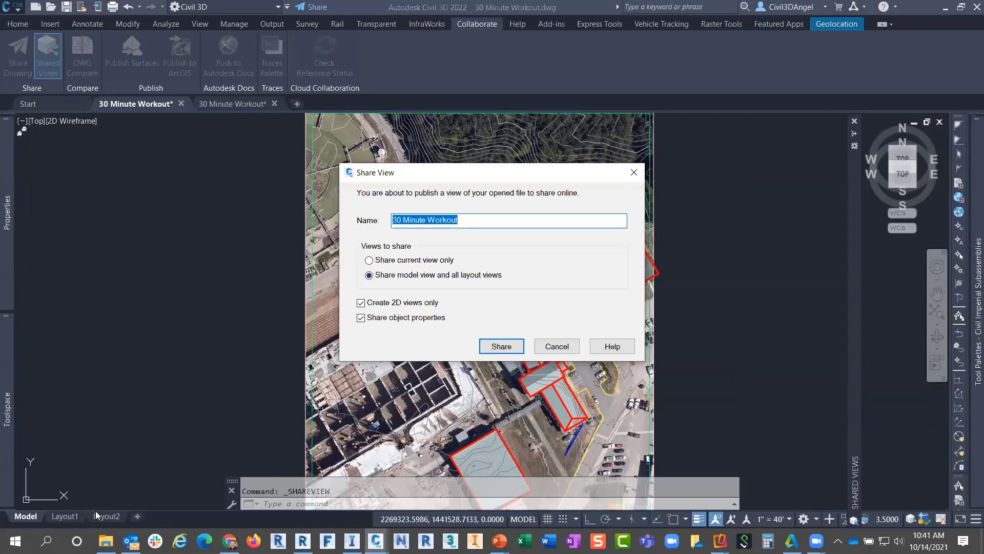
left_click(362, 304)
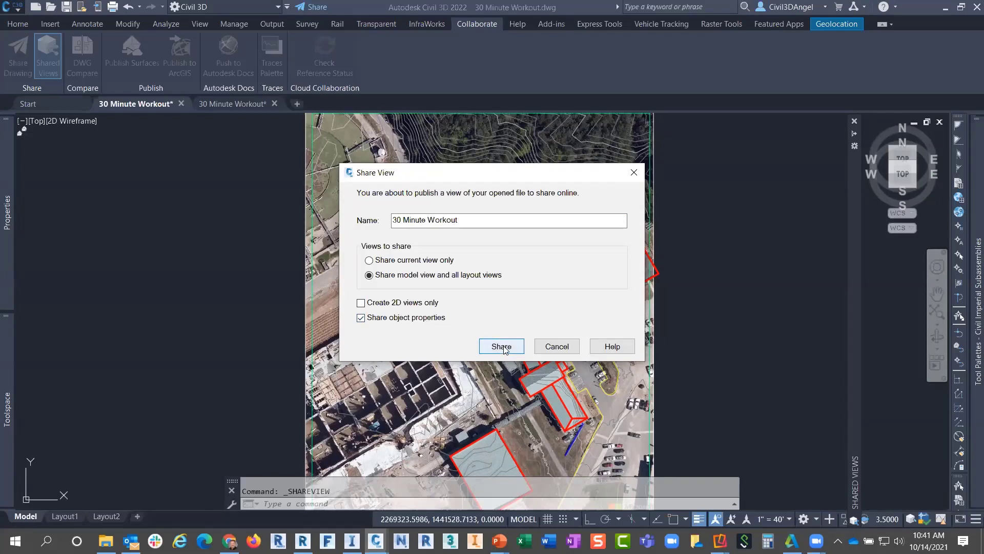
left_click(556, 346)
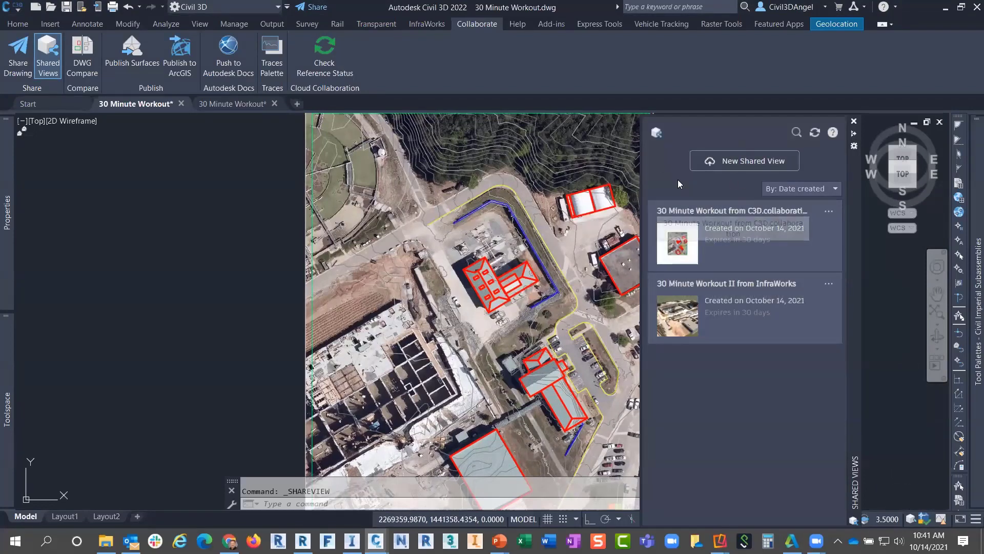
- Copy the link to the shared view 30 Minute Workout from C3D.collaboration, and bring up its options again
left_click(829, 212)
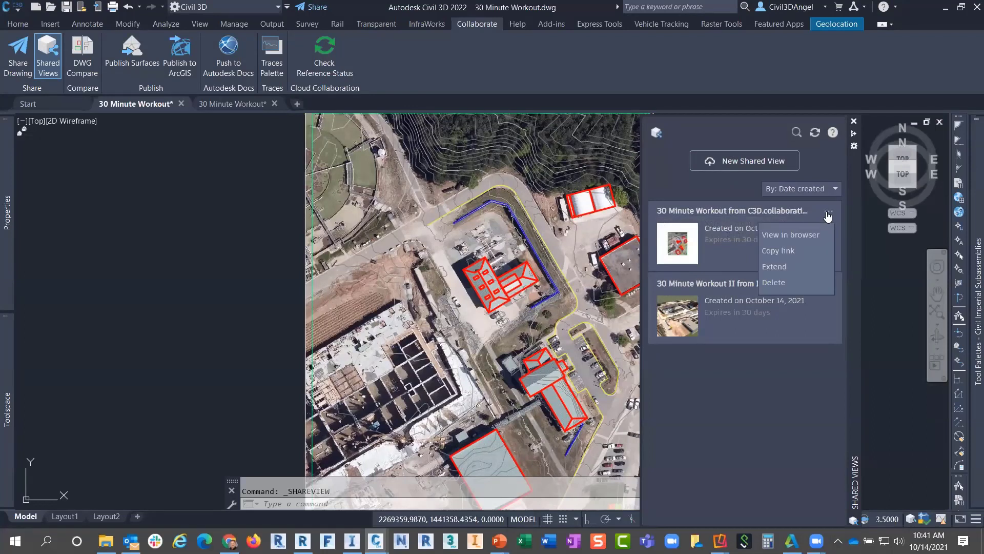
left_click(778, 250)
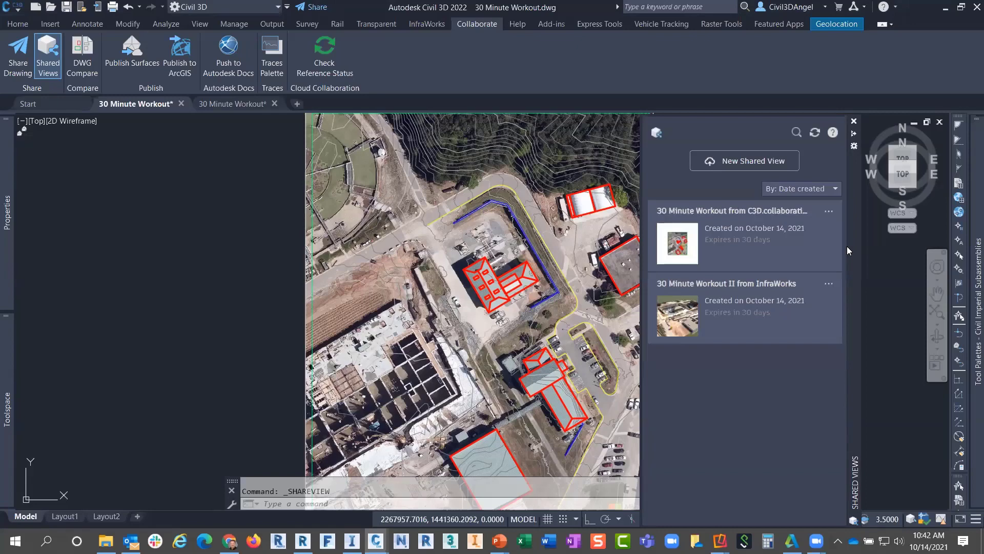
left_click(754, 246)
left_click(829, 214)
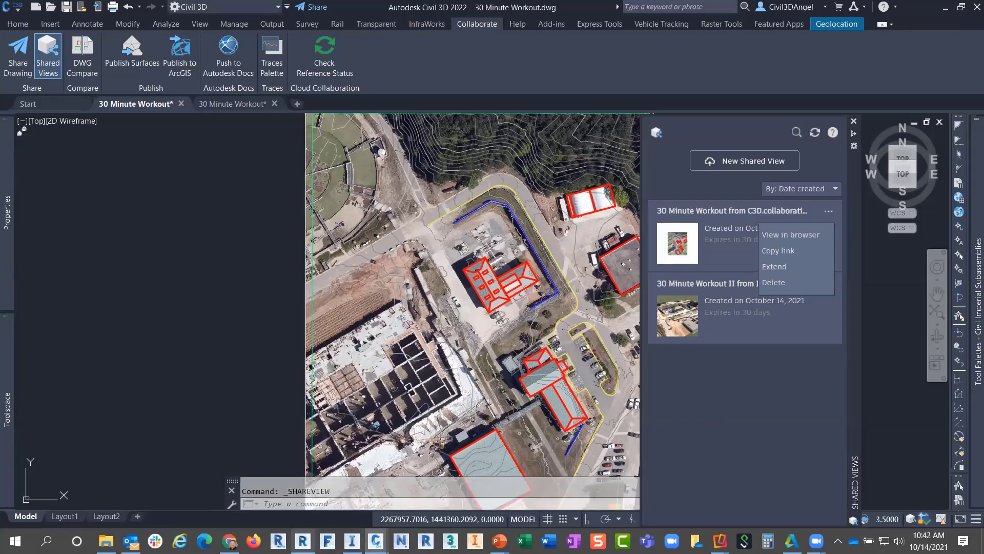
- Switch to the C3D.collaboration shared view in Autodesk Viewer, display its 3D View, and select the existing ground surface
left_click(229, 540)
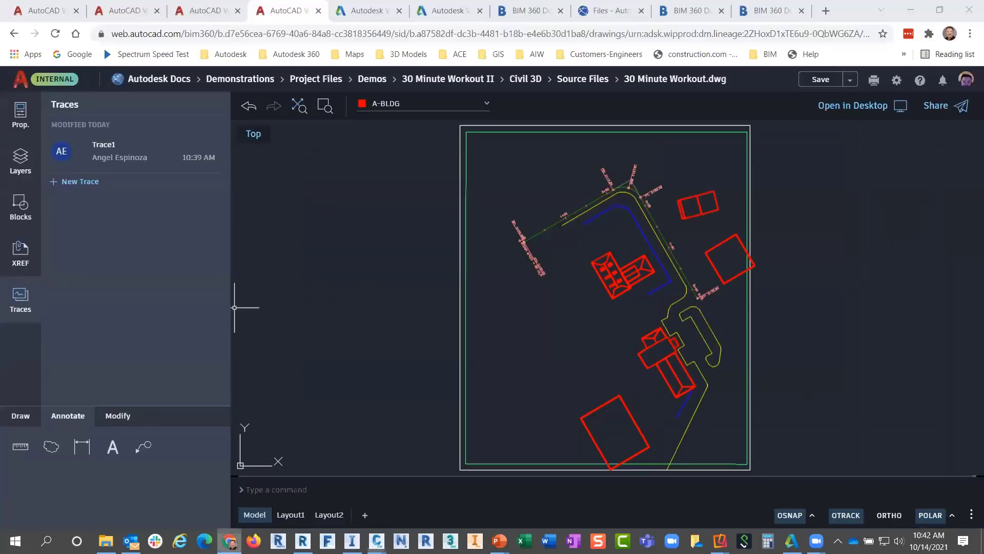
left_click(347, 11)
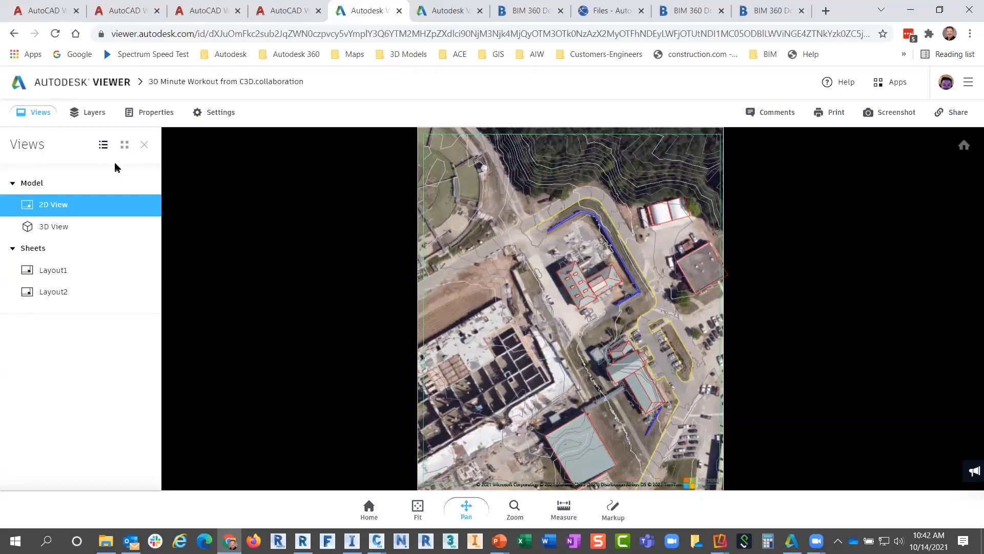
left_click(56, 229)
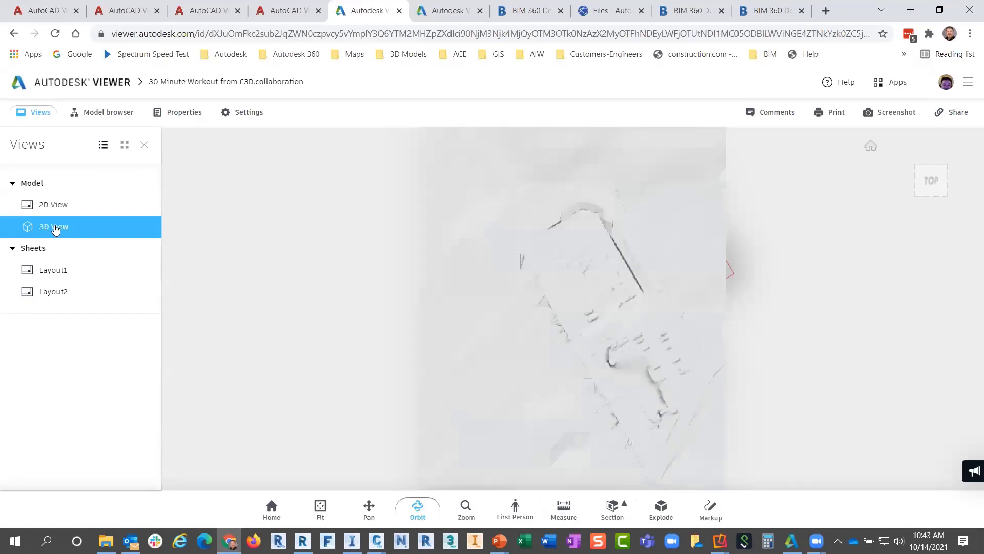
left_click_drag(480, 378, 563, 281)
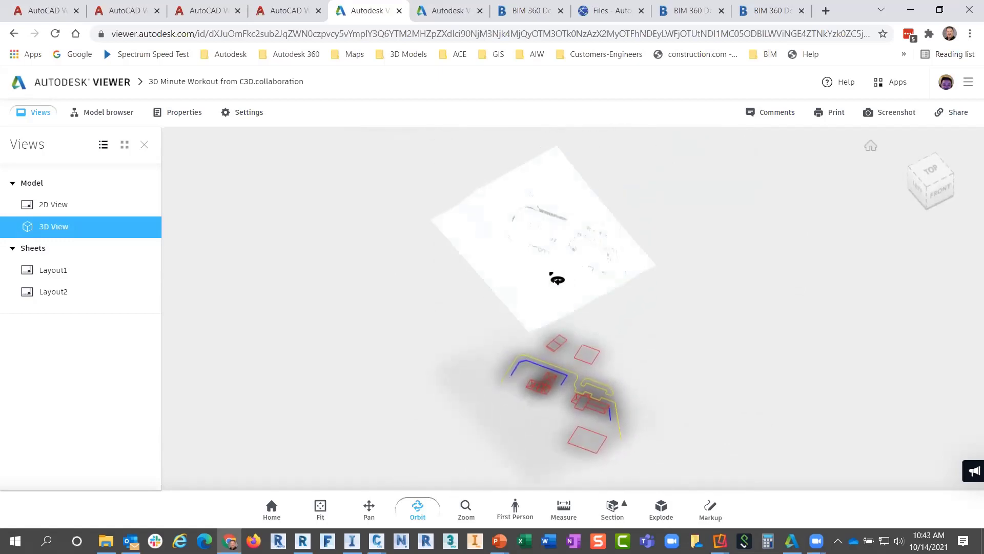
left_click(554, 279)
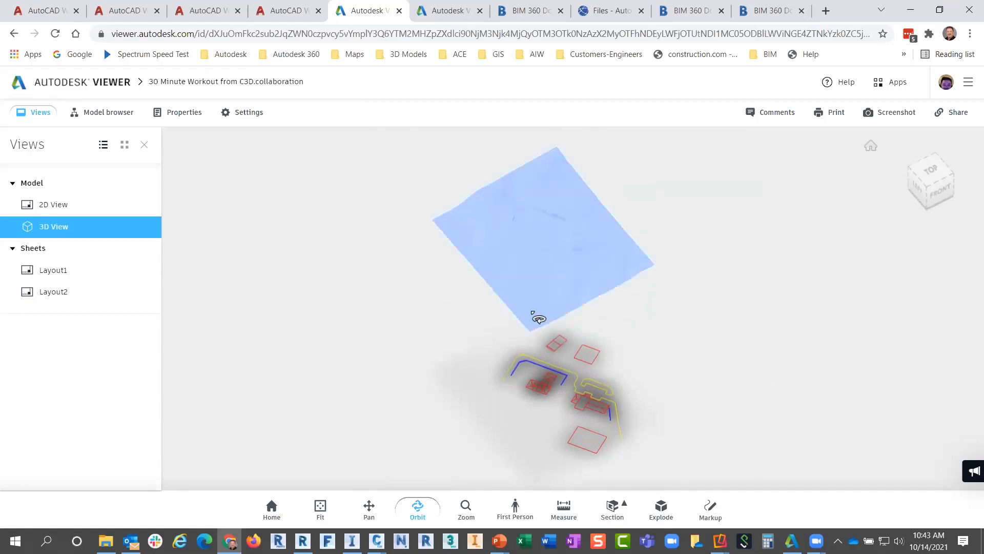
- Examine the selected surface's properties from the general values to the elevation data in an enlarged properties window, and close it
left_click(188, 116)
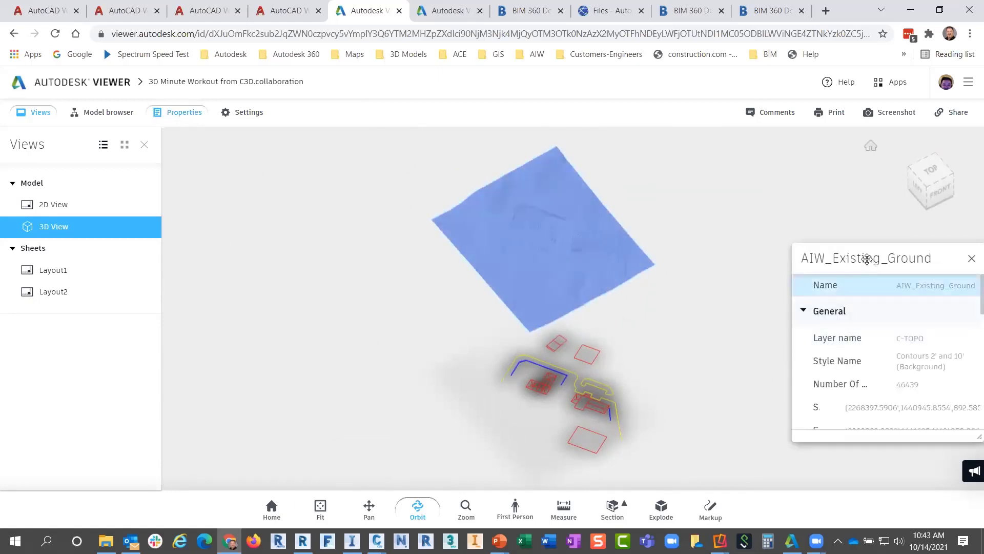
left_click_drag(868, 260, 797, 202)
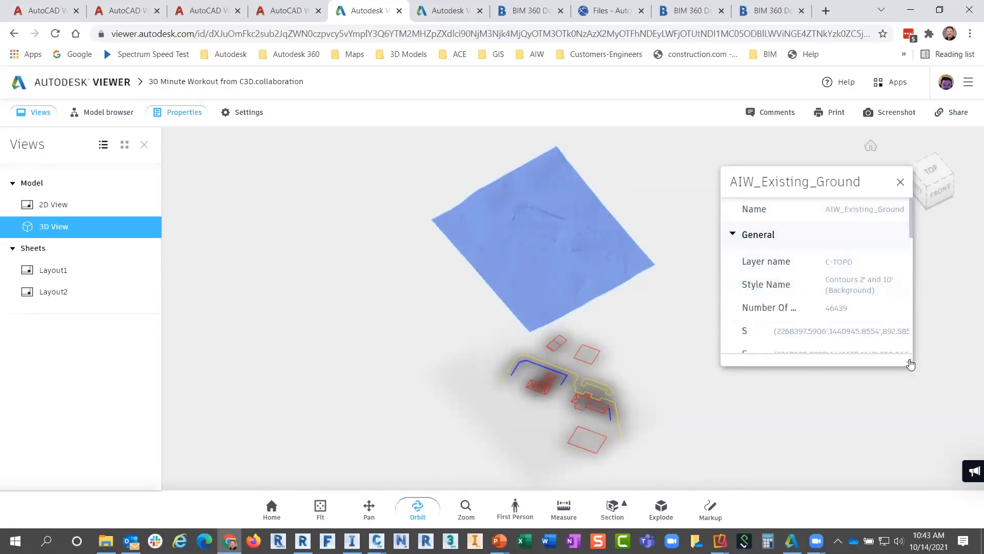
left_click_drag(911, 362, 977, 468)
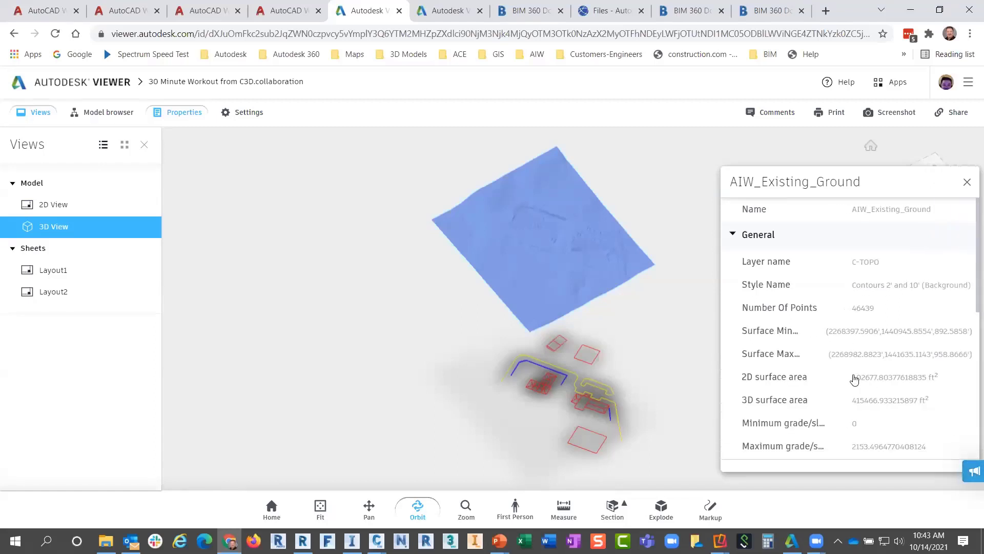
scroll(870, 413, "down", 3)
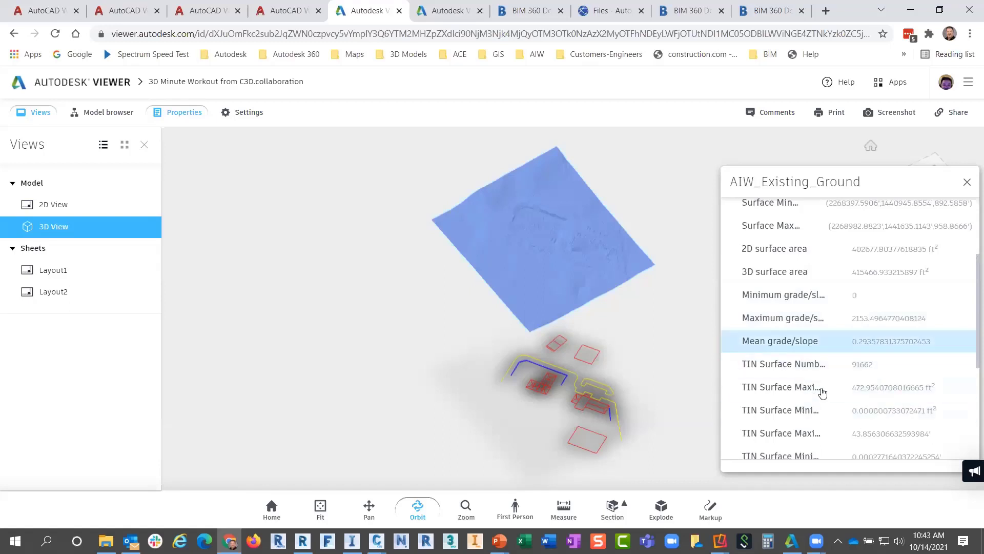
scroll(826, 401, "down", 3)
scroll(827, 394, "down", 1)
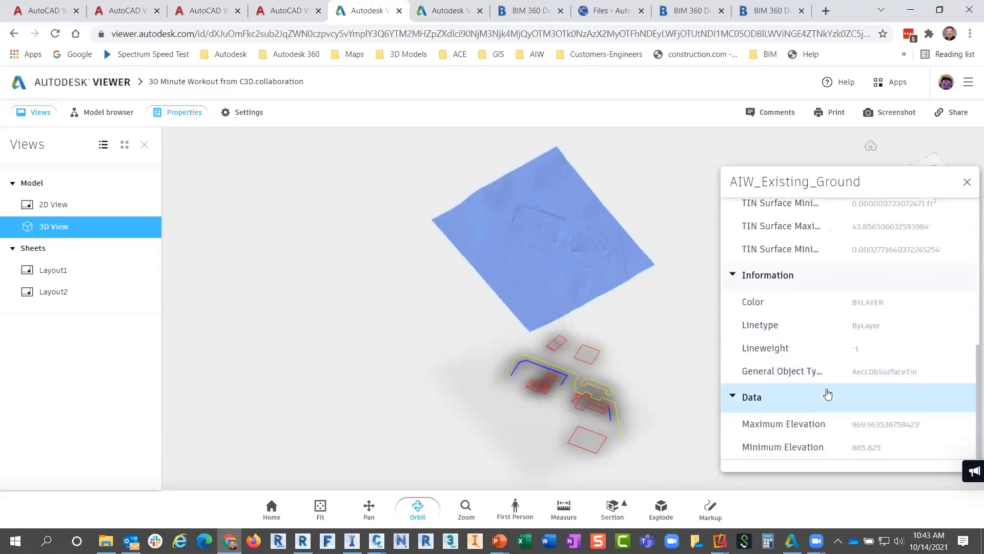
left_click(967, 184)
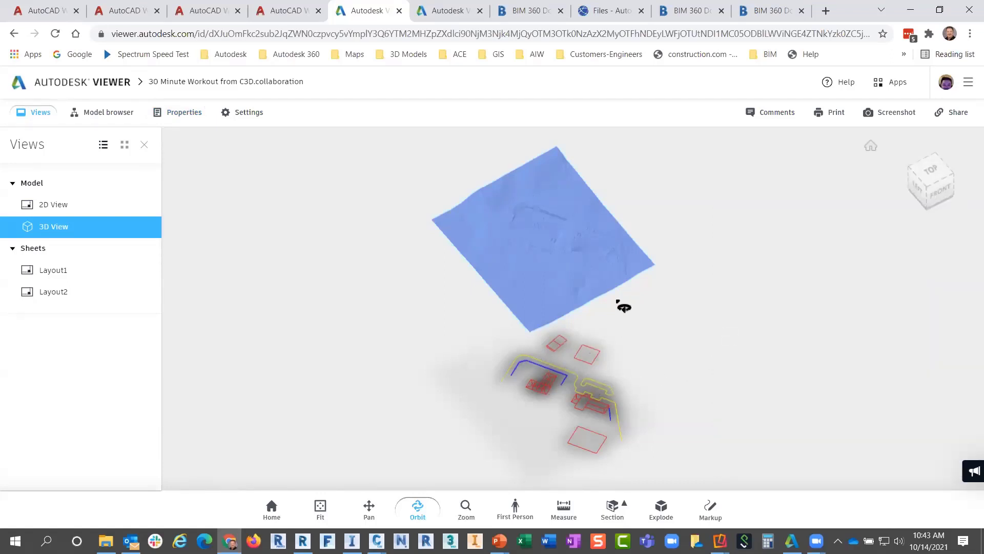
- View the Layout1 and Layout2 sheets of the shared view, and switch to the Docs-hosted 30 Minute Workout drawing in Civil 3D
left_click(53, 272)
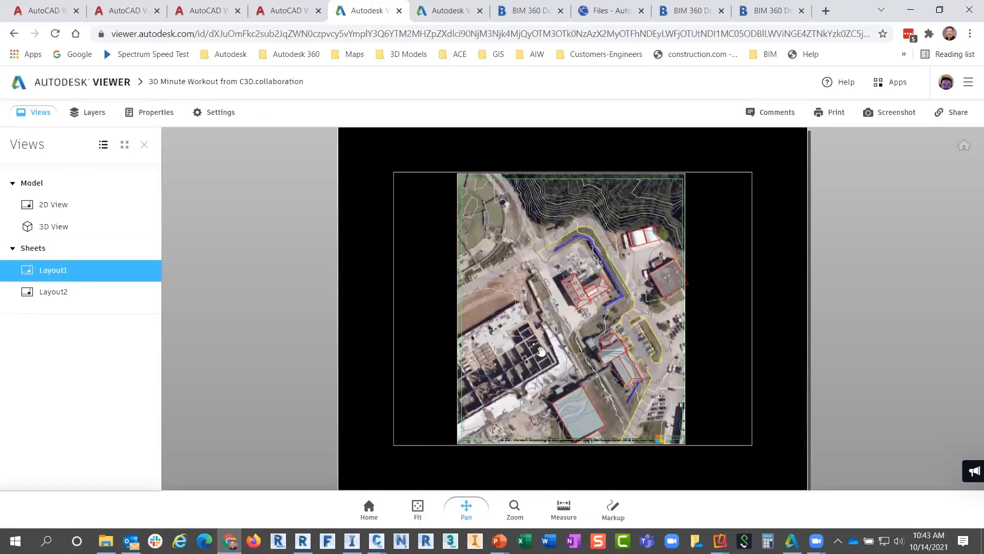
left_click(47, 300)
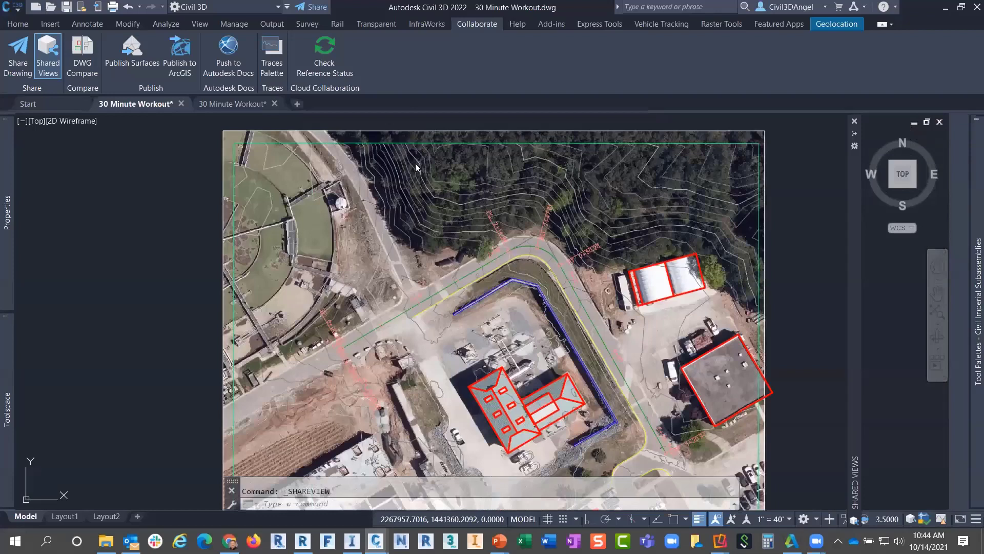
left_click(233, 104)
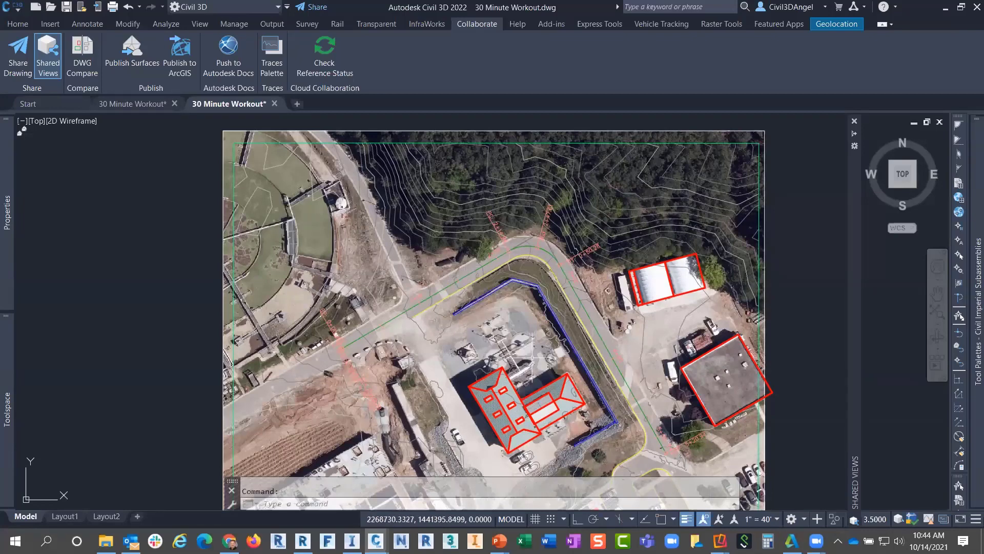
mouse_move(558, 350)
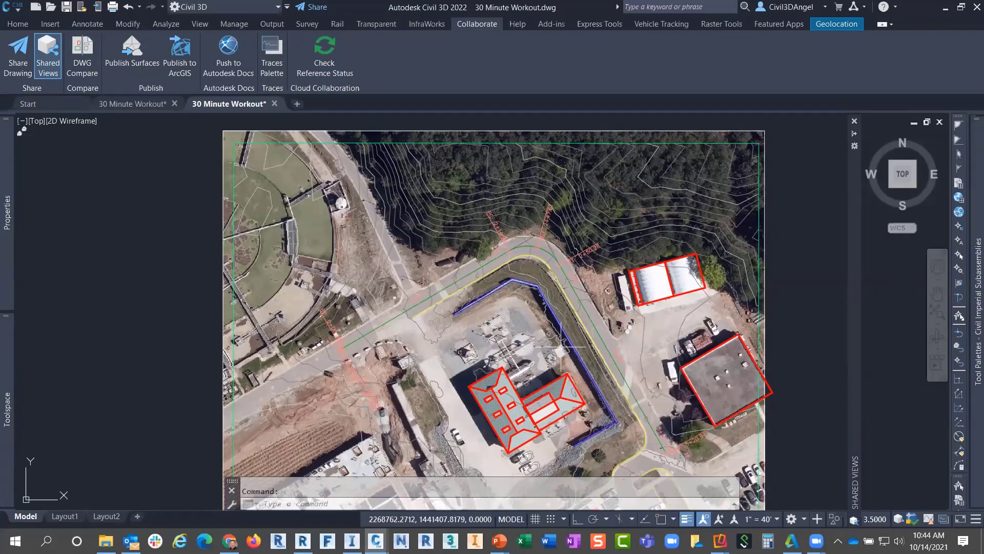
mouse_move(572, 322)
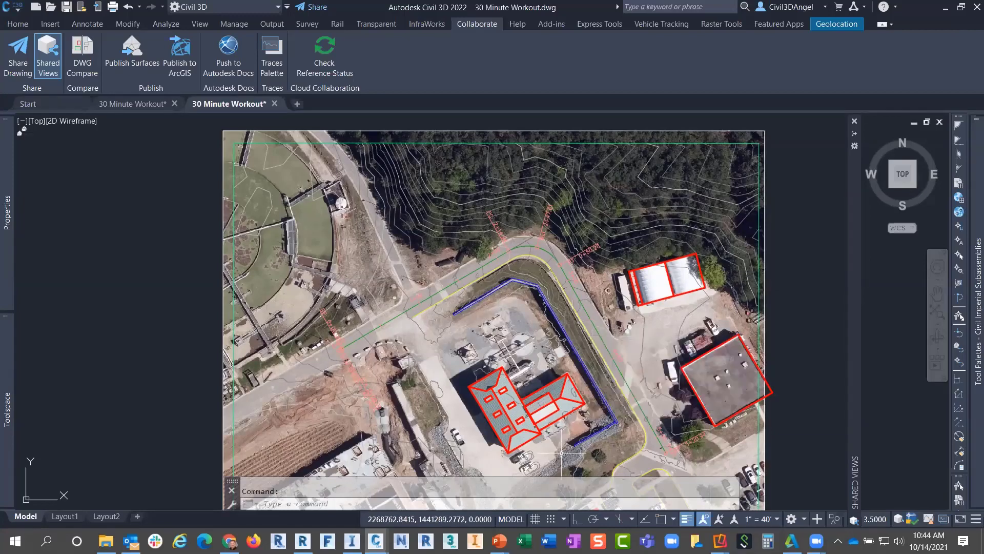
- Switch to the 30 Minute Workout II model in InfraWorks and copy the link to its InfraWorks shared view
mouse_move(560, 450)
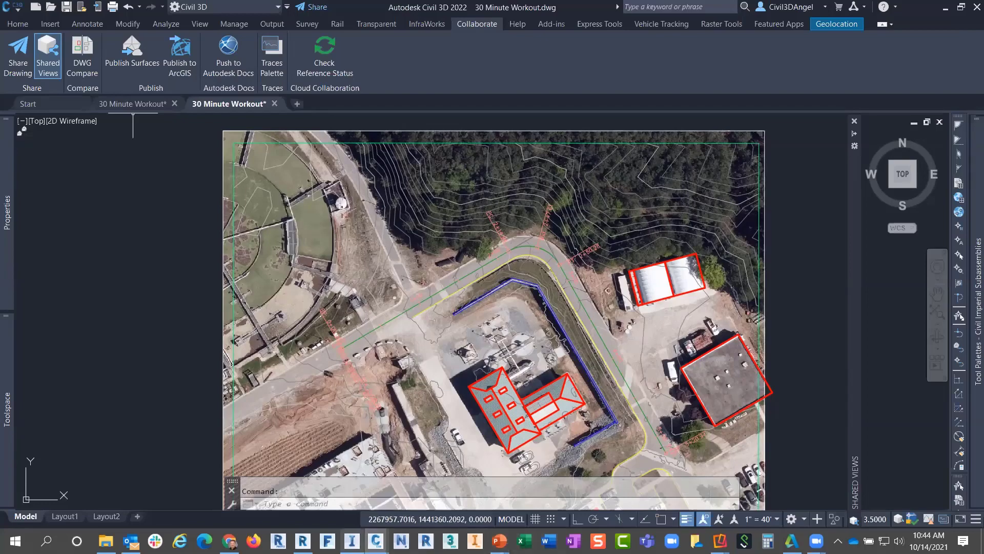
left_click(352, 541)
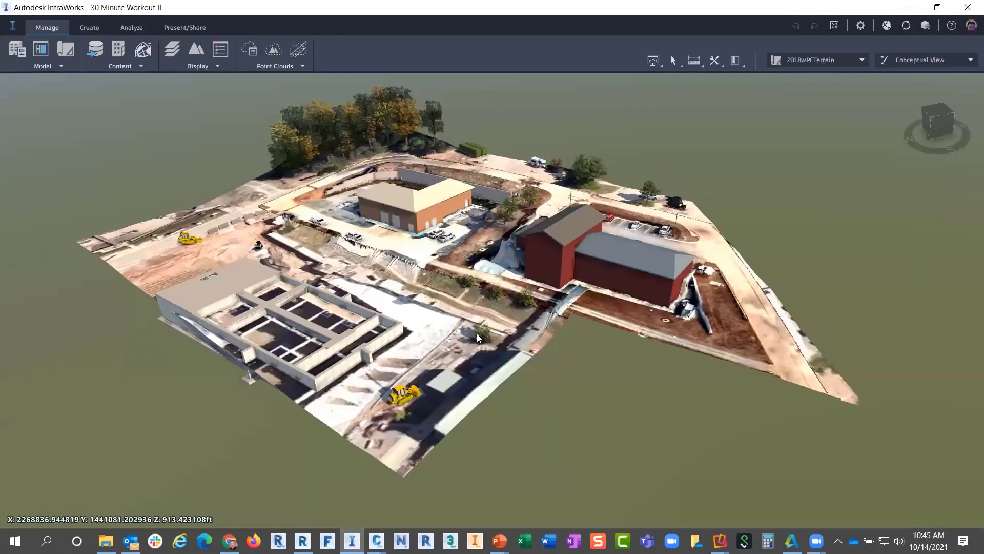
left_click_drag(350, 306, 339, 336)
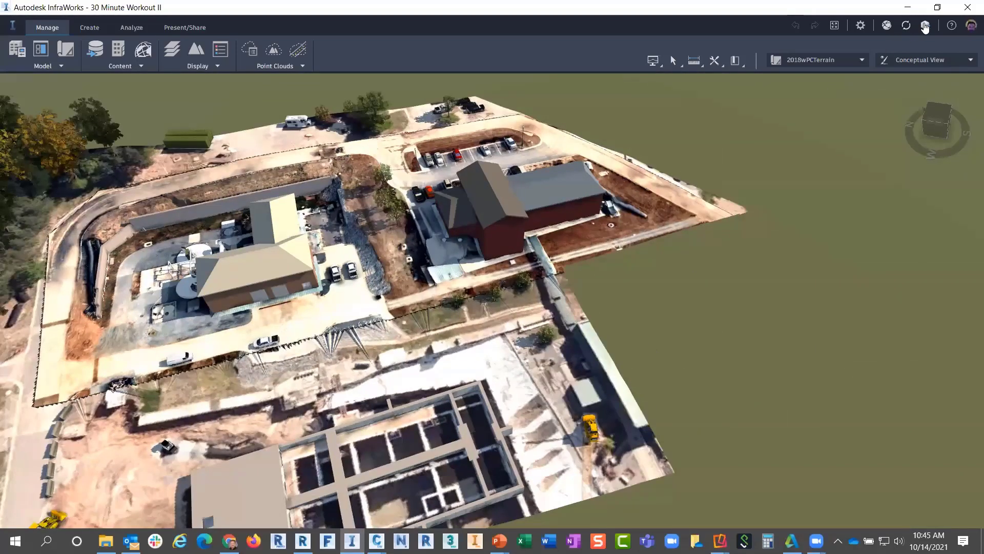
left_click(925, 27)
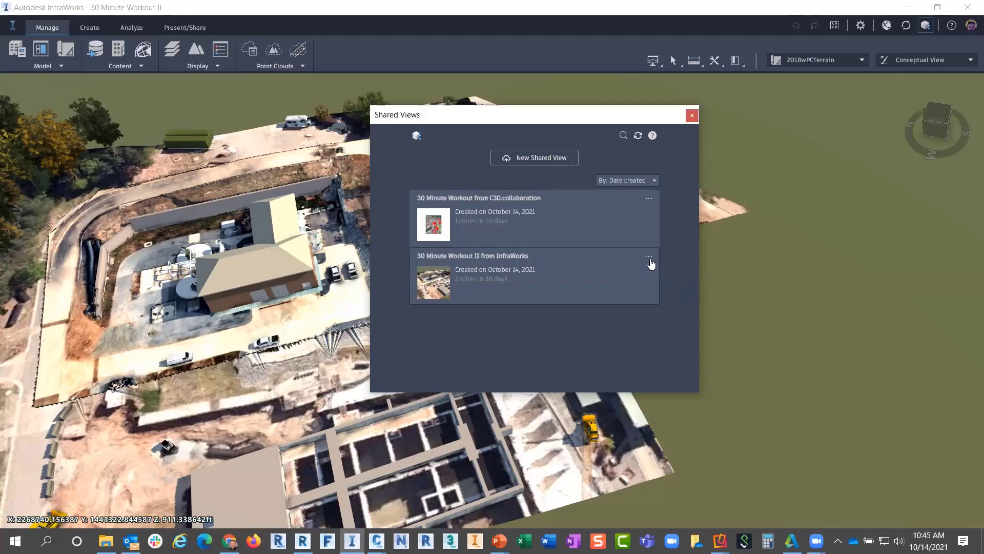
left_click(650, 258)
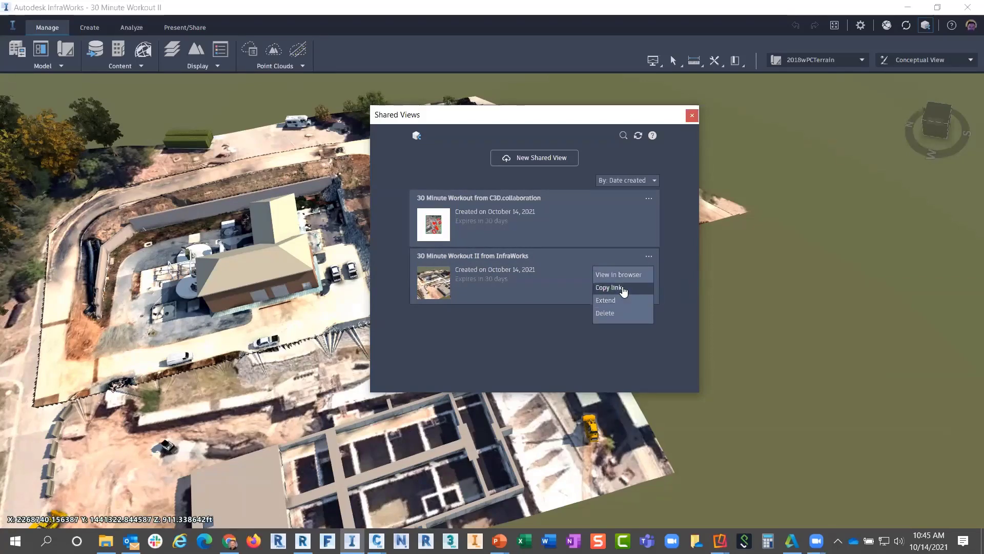
left_click(621, 288)
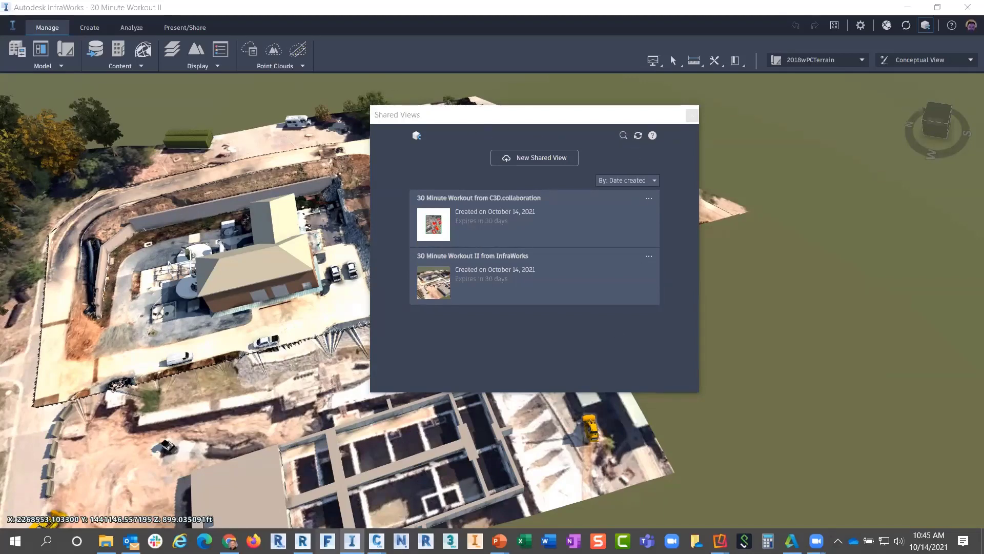
- View the 30 Minute Workout II shared view from InfraWorks in Autodesk Viewer from several angles, alternating with the C3D.collaboration shared view
left_click(229, 541)
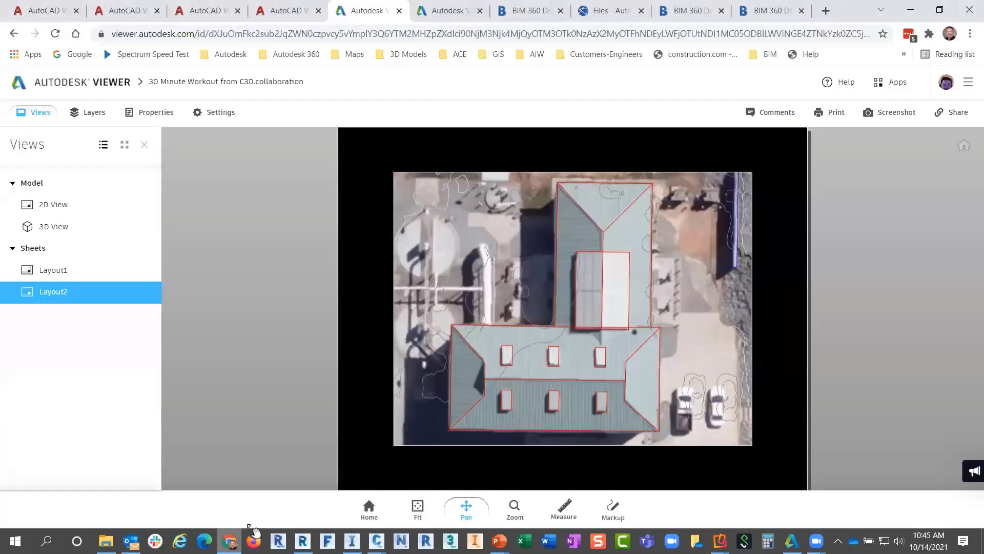
left_click(448, 11)
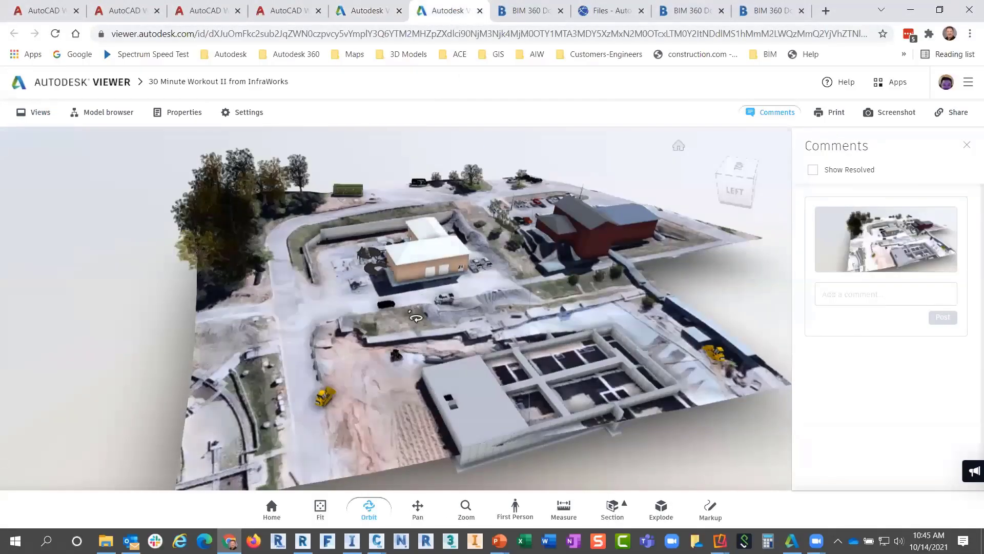
left_click_drag(445, 328, 307, 326)
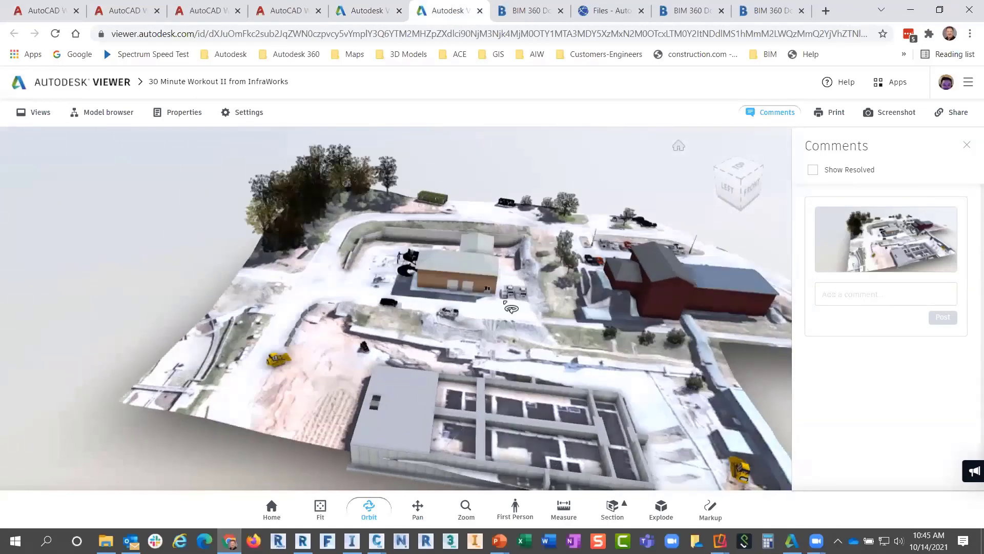
middle_click_drag(552, 354, 342, 282)
left_click_drag(342, 283, 313, 250)
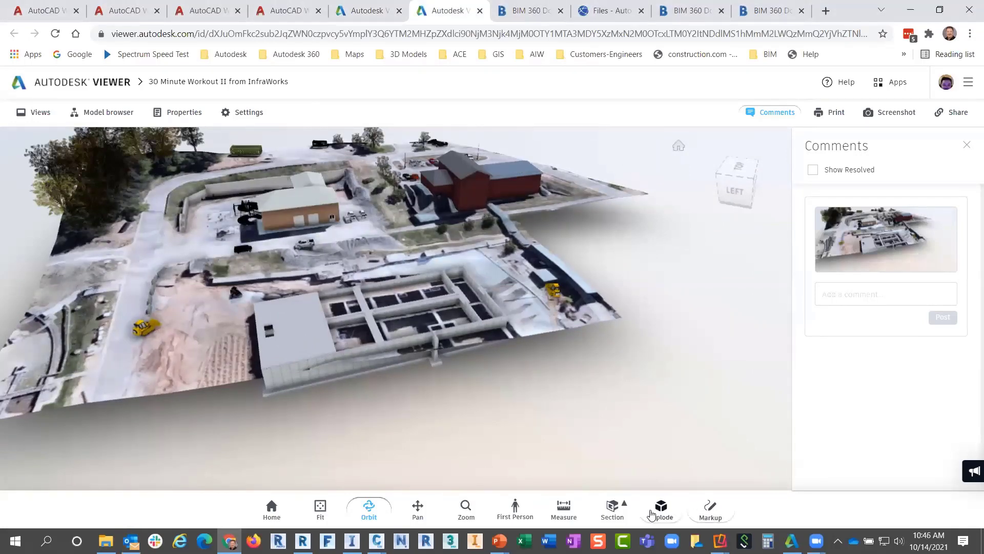
left_click(366, 14)
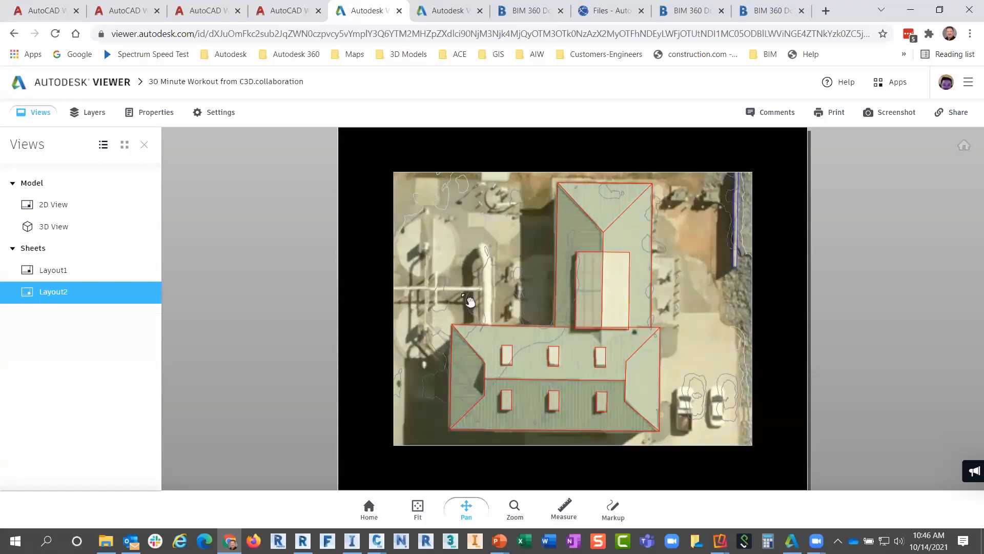
left_click(451, 10)
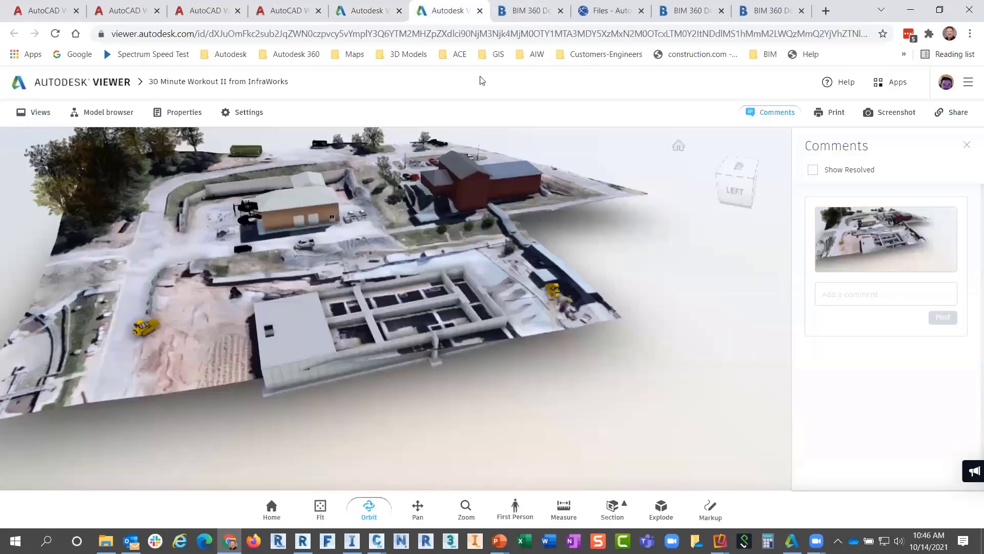
scroll(482, 245, "down", 3)
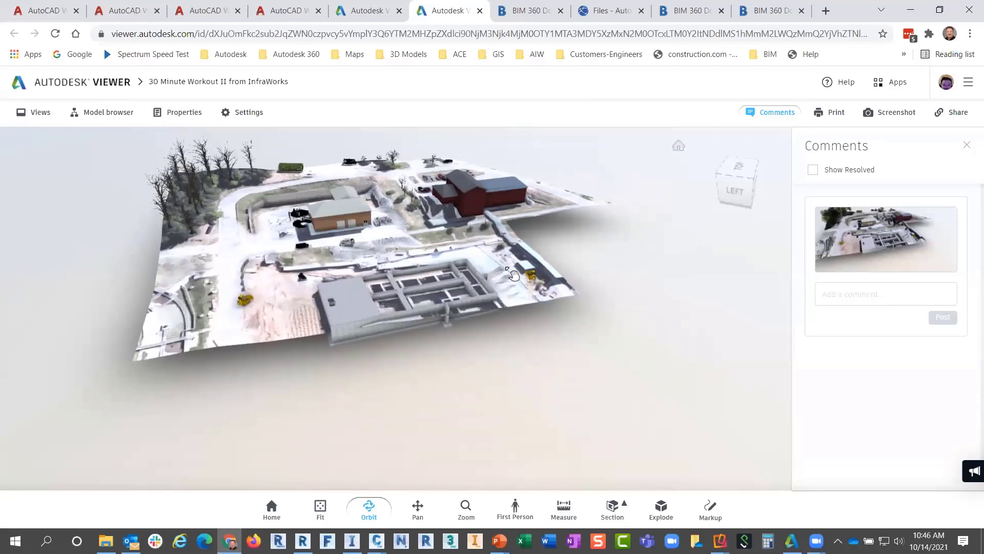
left_click_drag(482, 245, 517, 300)
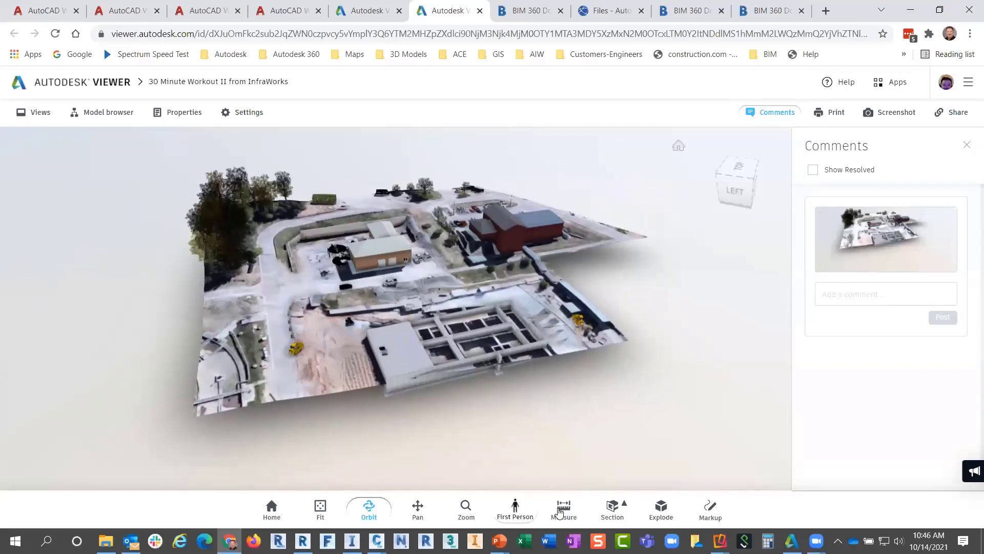
- Section the model with a Y plane and move the cut through the tan building to the ground beyond its parked cars
left_click(612, 507)
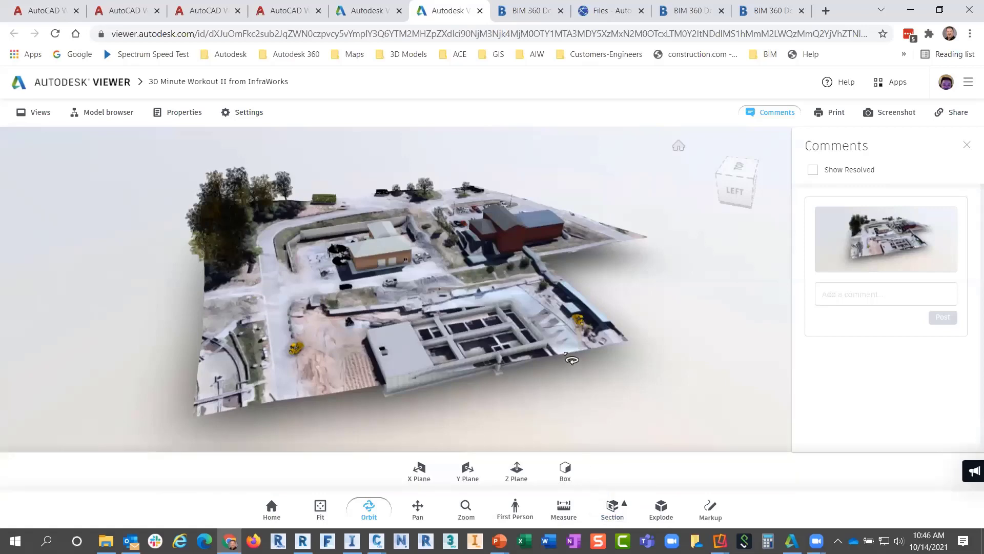
left_click(467, 471)
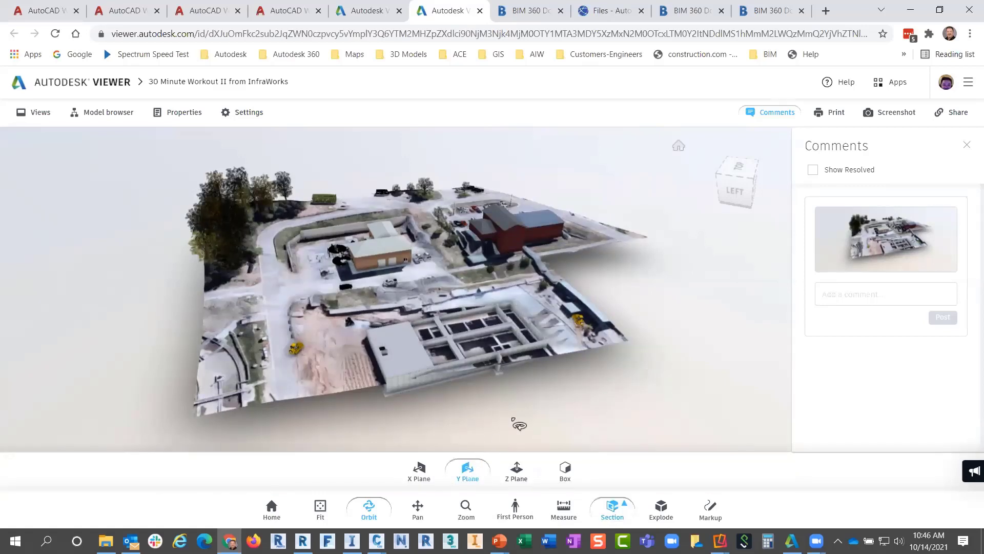
left_click_drag(467, 269, 412, 304)
scroll(412, 303, "up", 10)
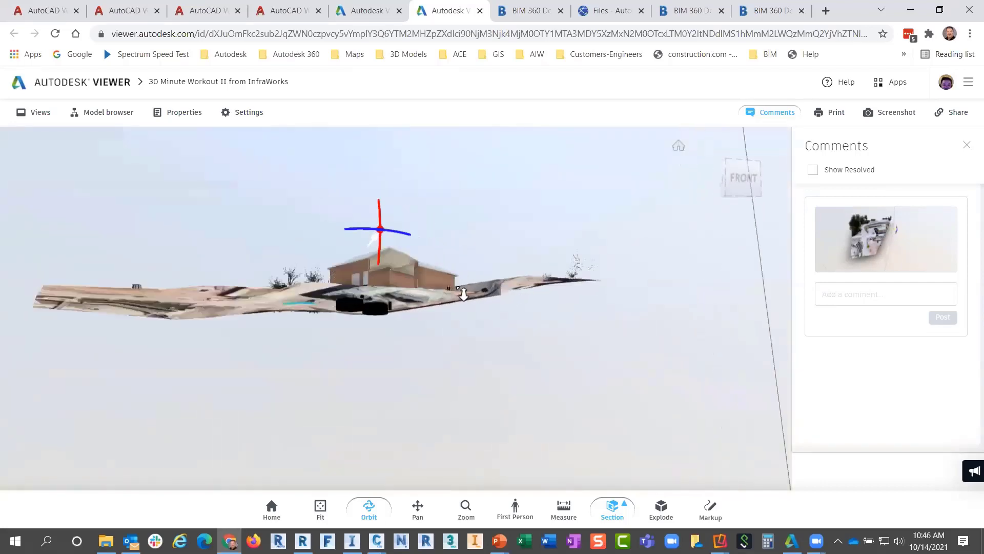
left_click_drag(428, 343, 447, 425)
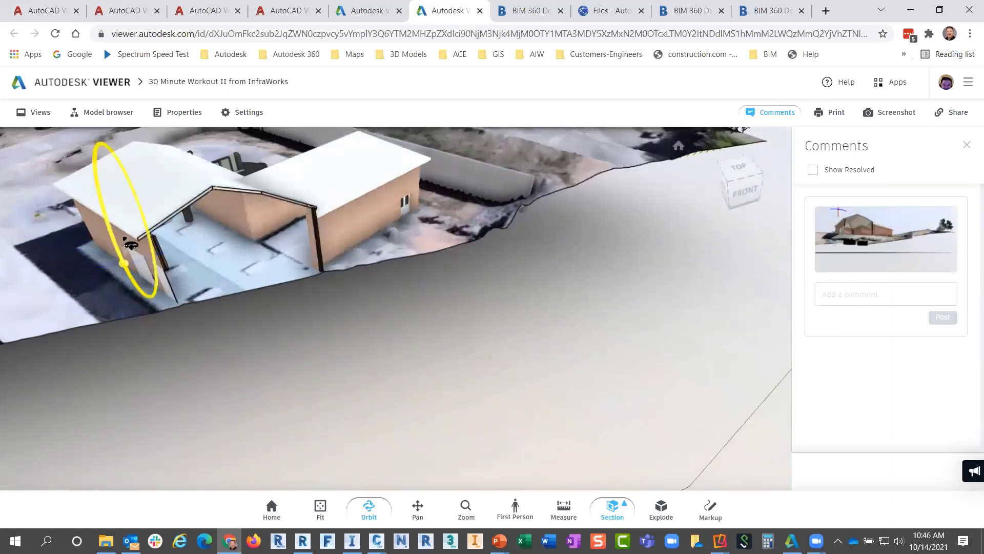
left_click_drag(134, 244, 560, 485)
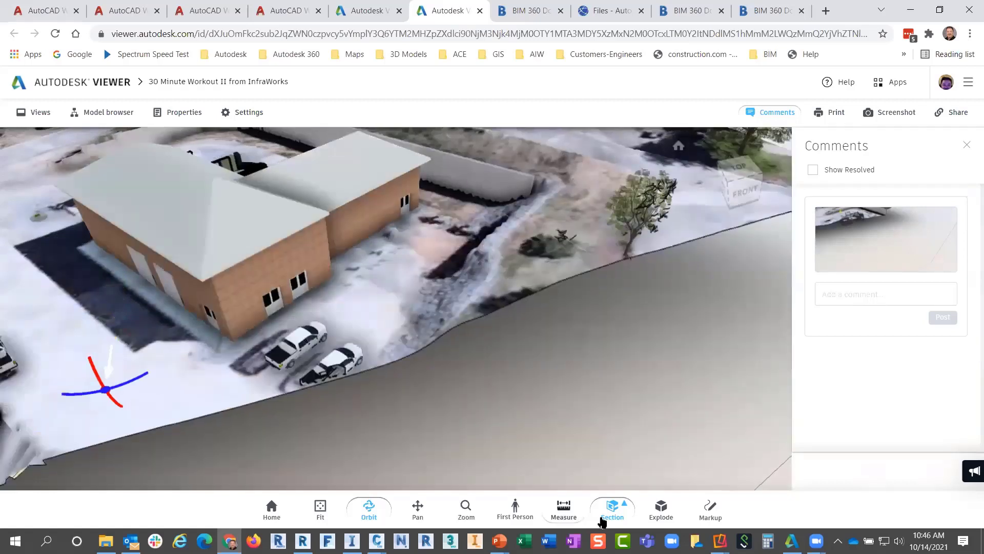
- Remove the Y plane section and bring the whole site model back into view
left_click(609, 511)
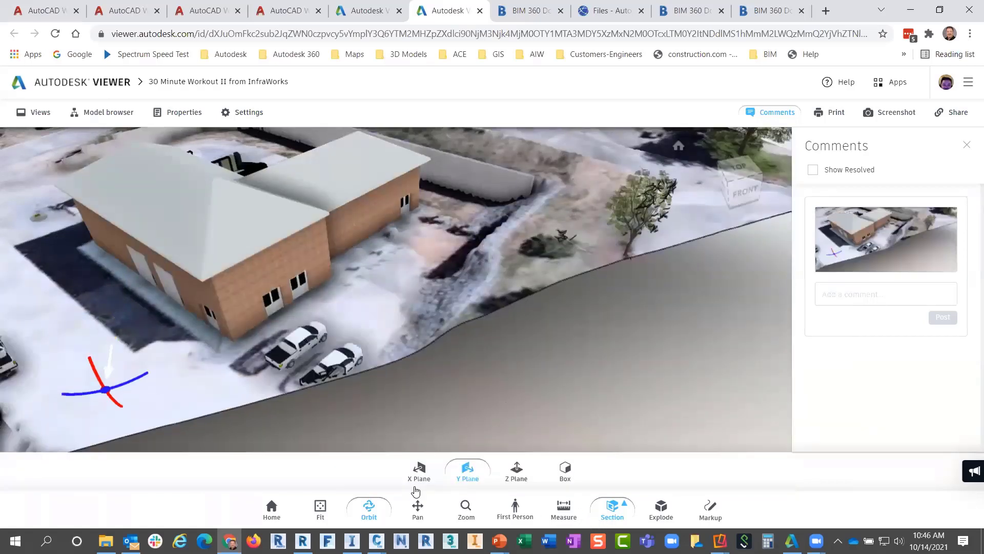
left_click(469, 474)
scroll(497, 326, "down", 10)
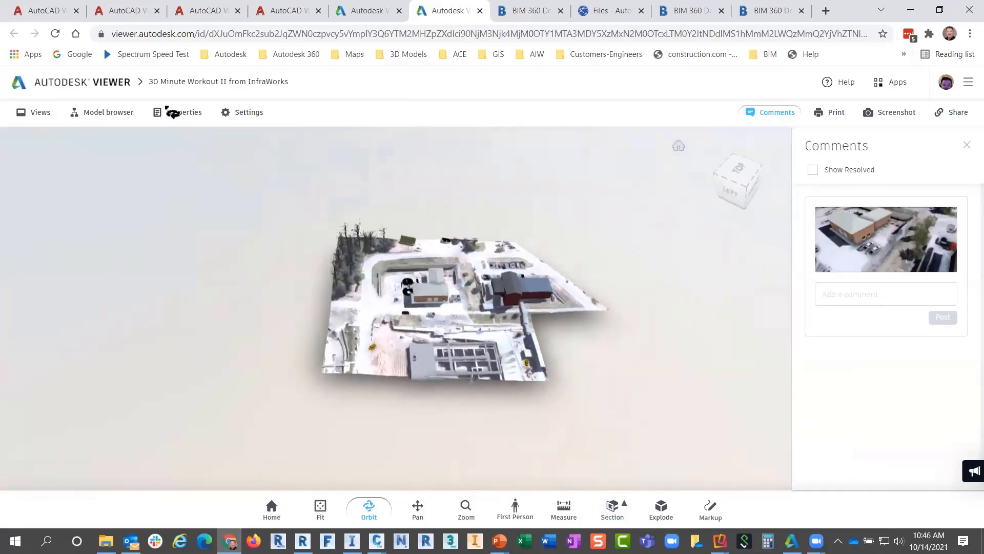
- List the model's object categories, and hide and redisplay Terrain Surfaces and Trees one after the other
left_click(113, 112)
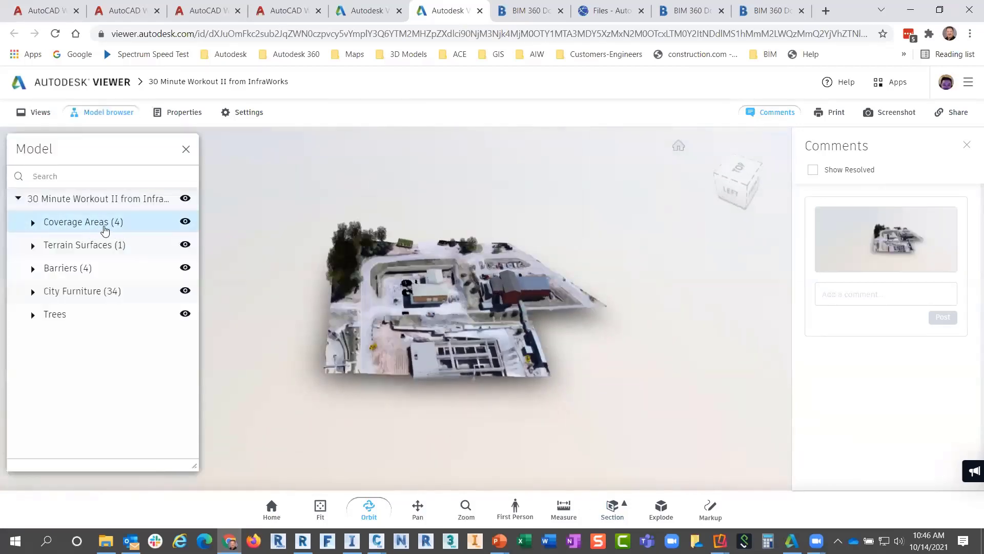
left_click(185, 246)
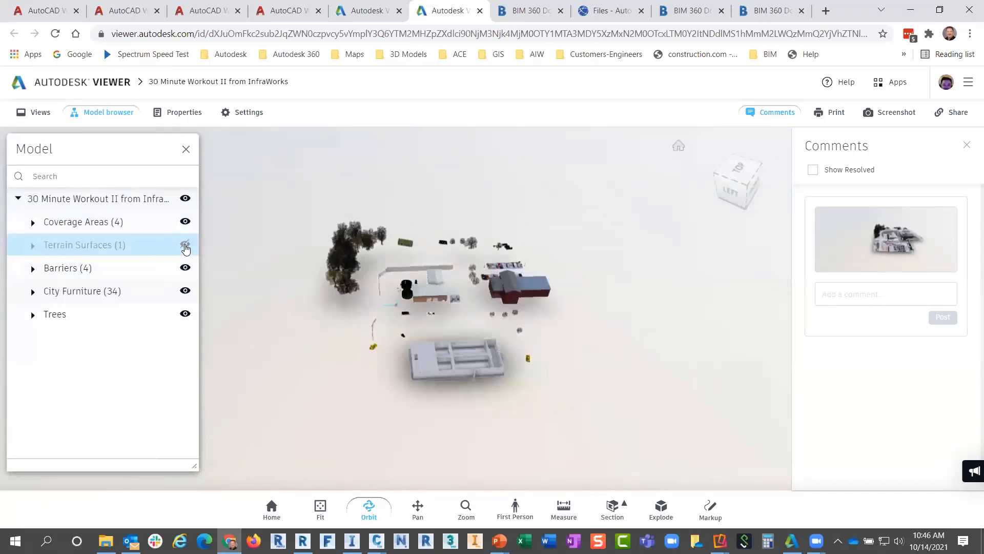
left_click(185, 246)
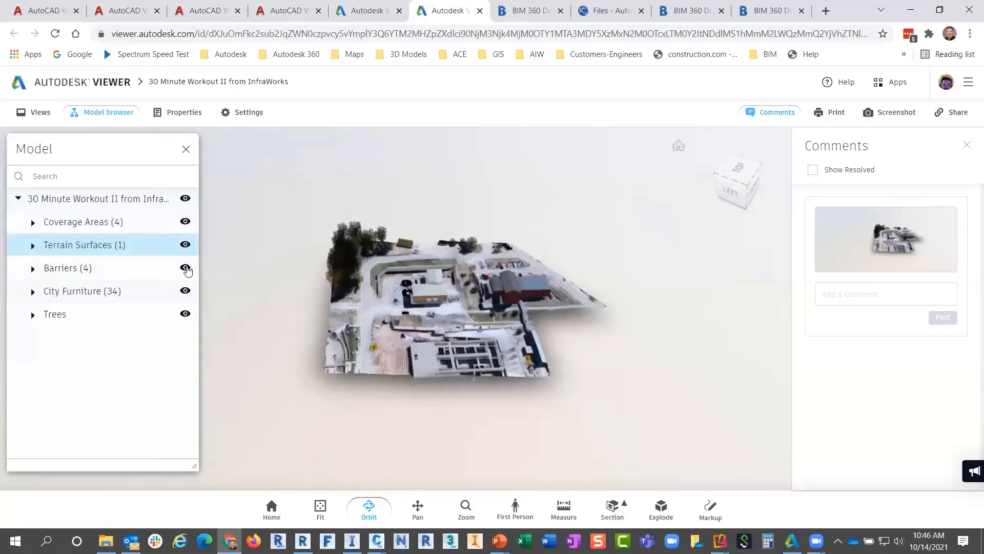
left_click(185, 315)
left_click(185, 314)
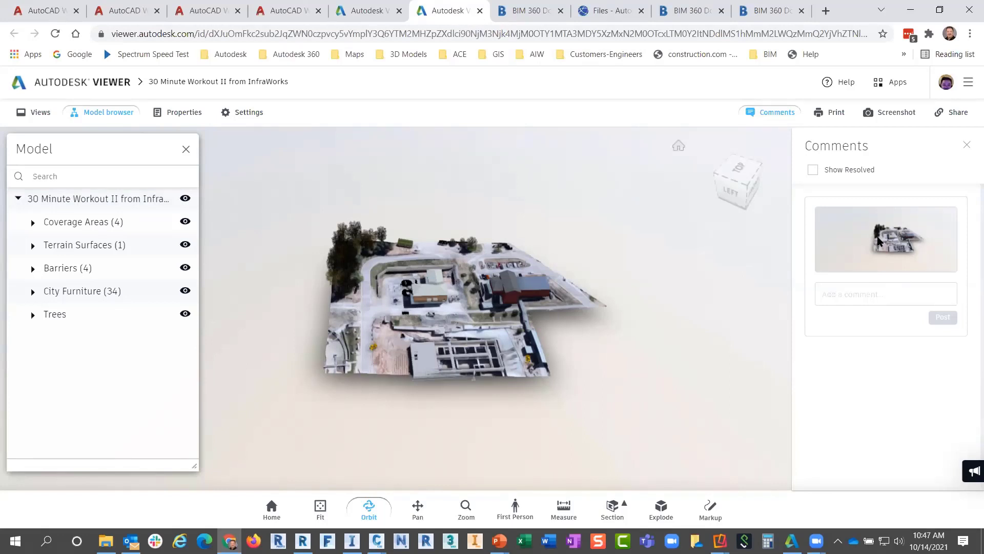
- Revisit the C3D.collaboration and InfraWorks shared views, and switch to Civil 3D to show the recent files on its Start page
left_click(379, 10)
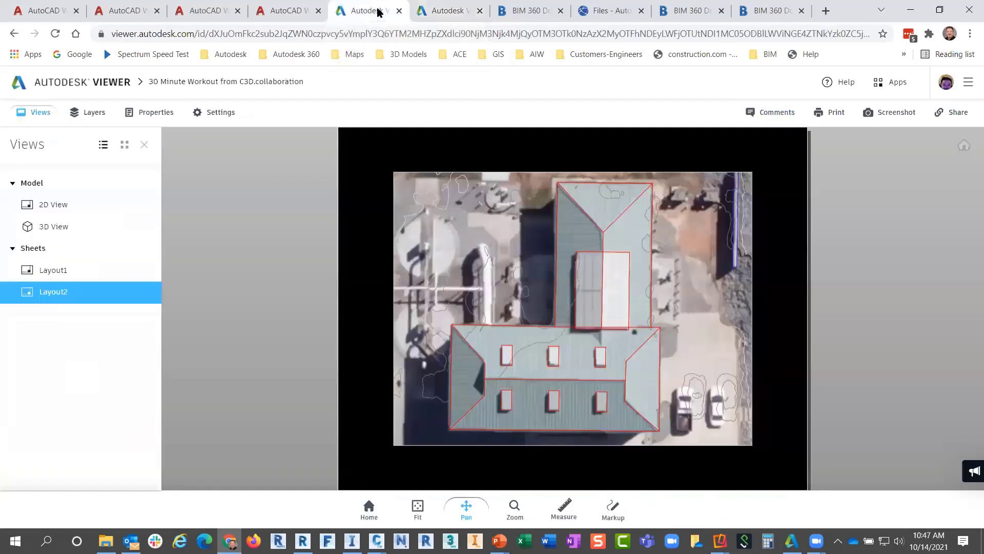
left_click(446, 11)
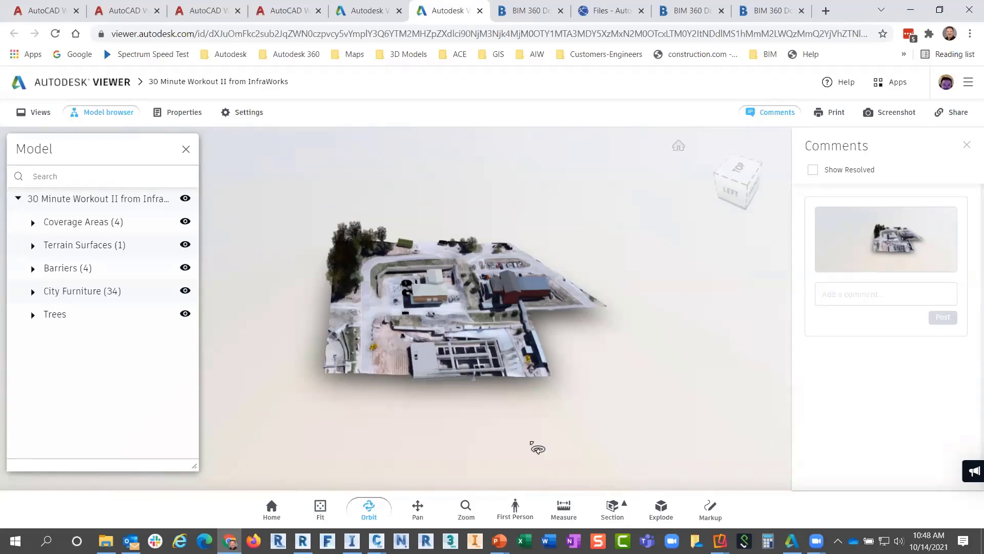
left_click(377, 541)
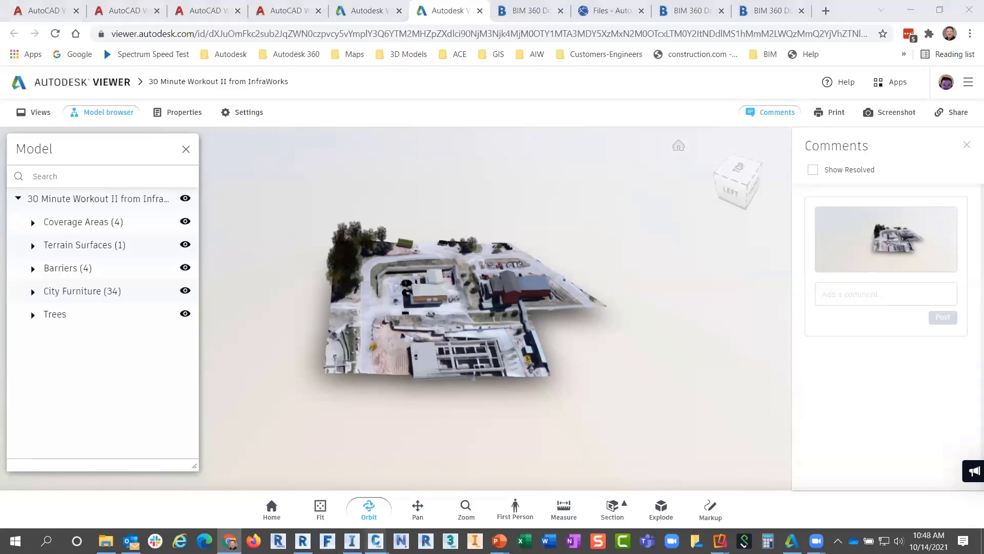
left_click(347, 506)
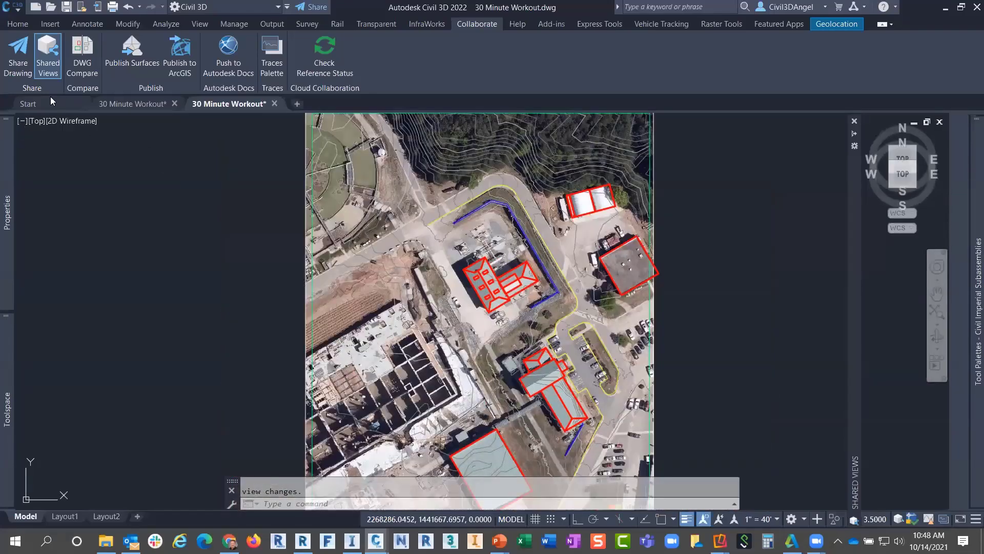
left_click(50, 99)
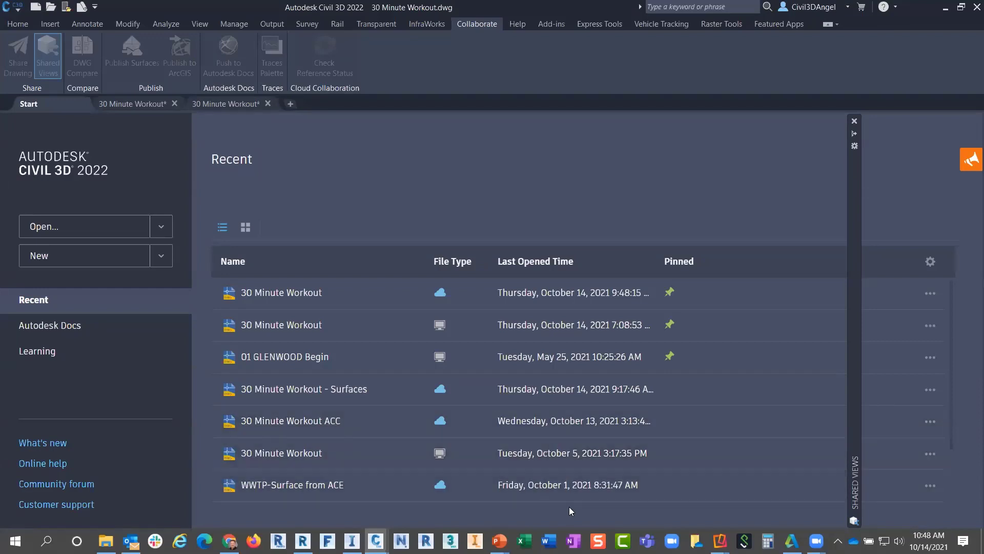
- Show the hidden system tray icons, and in File Explorer collapse the Autodesk, Inc. - ACE hub to view the hubs under Autodesk Docs
left_click(838, 541)
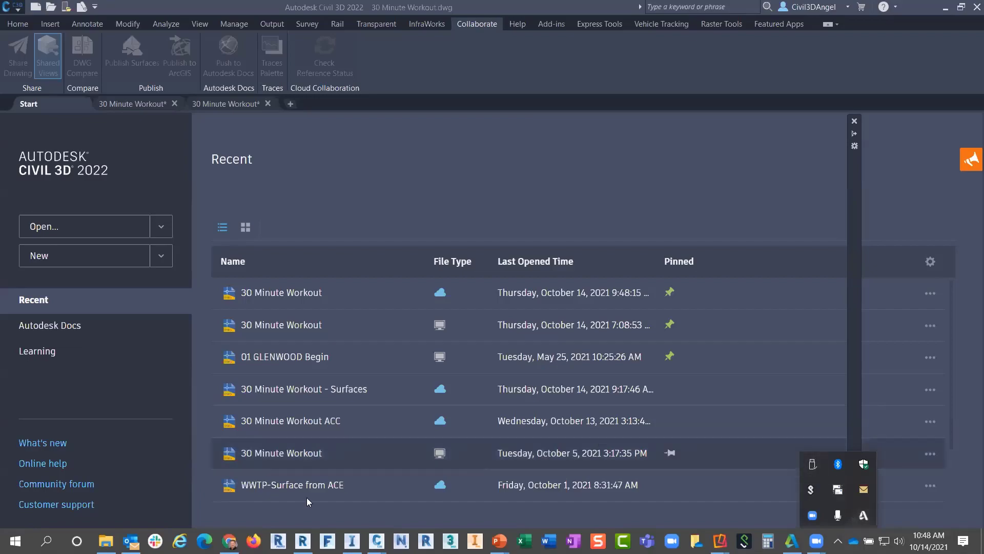
left_click(106, 541)
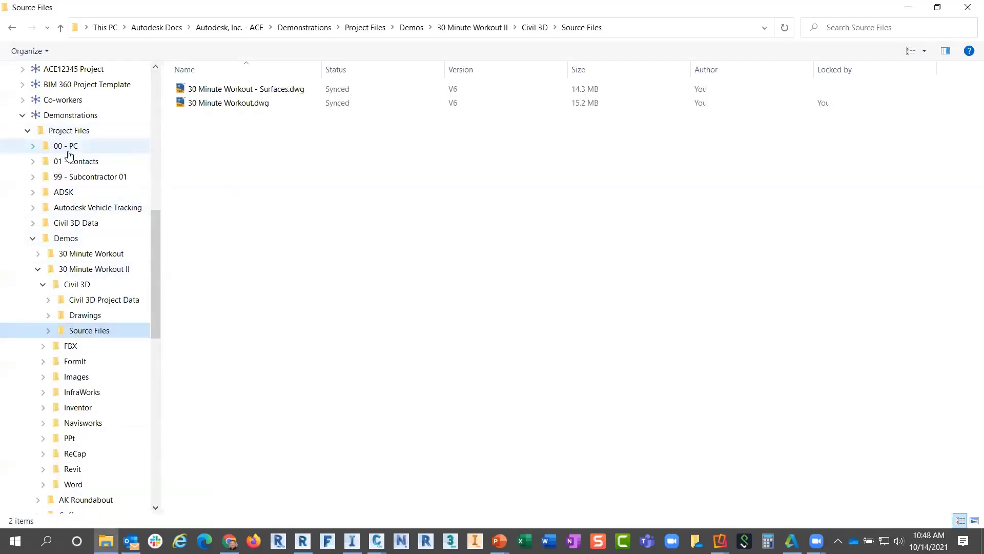
scroll(71, 157, "up", 2)
scroll(61, 149, "up", 1)
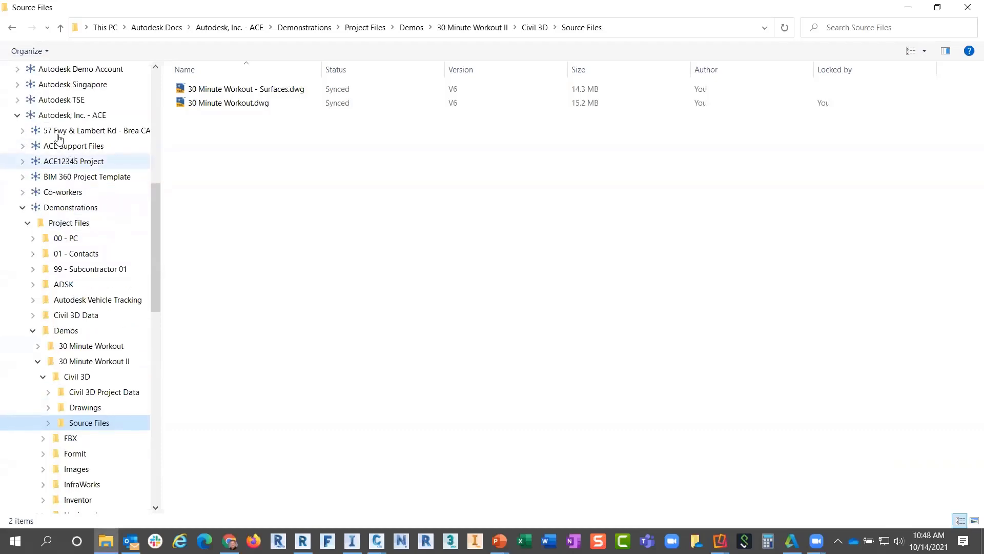
left_click(17, 114)
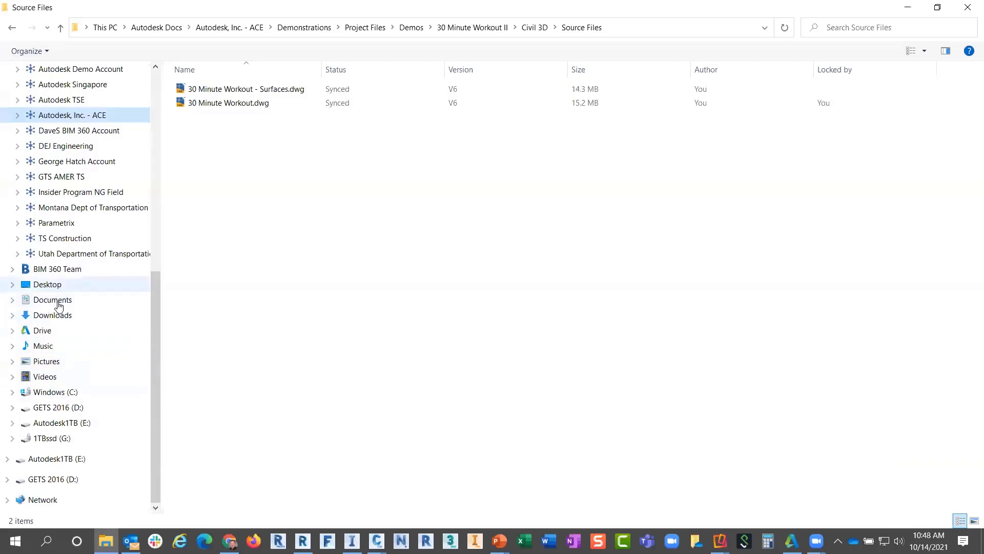
scroll(64, 307, "up", 2)
scroll(64, 308, "up", 4)
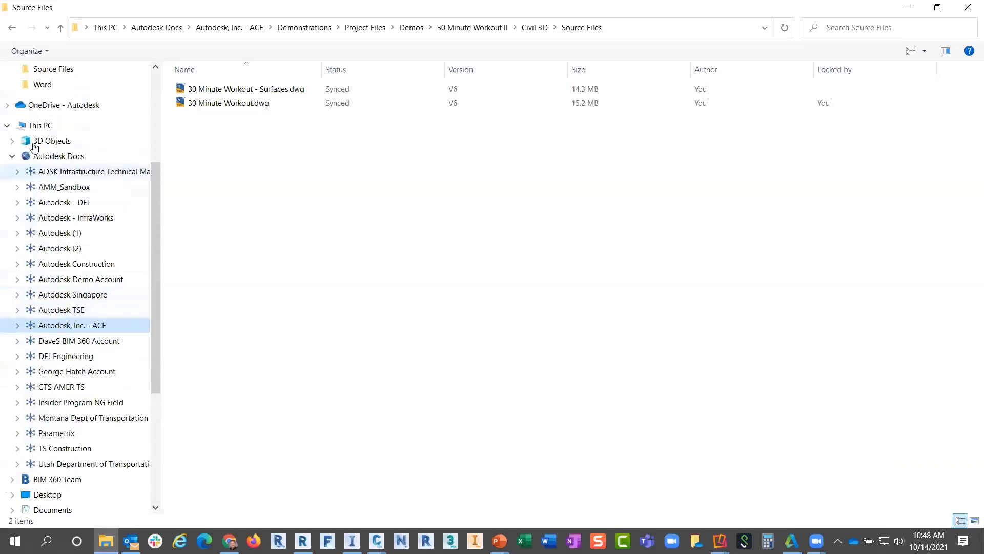
- Browse from Autodesk Docs through the Autodesk, Inc. - ACE hub to 30 Minute Workout II's Drawings and Source Files folders, and view the pending sync actions
left_click(41, 126)
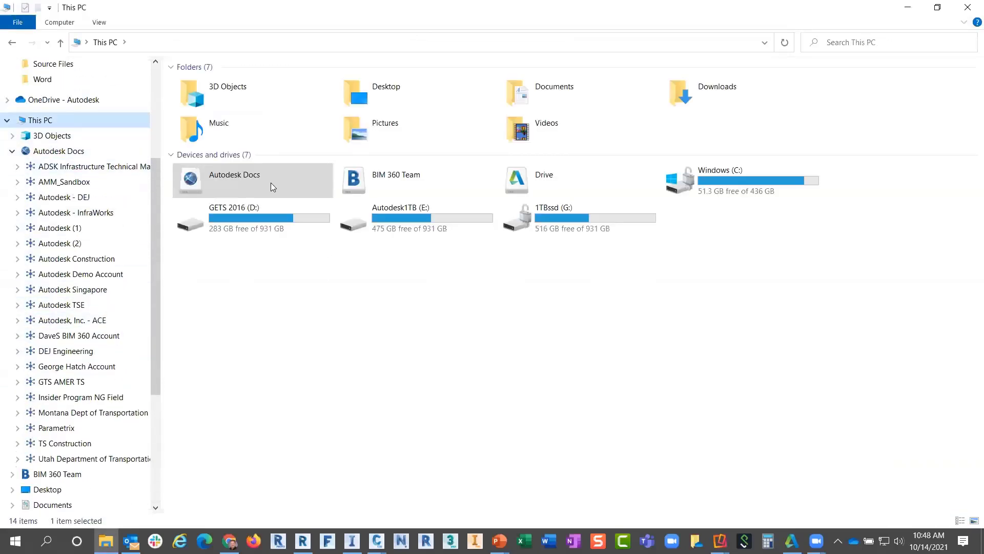
double_click(245, 181)
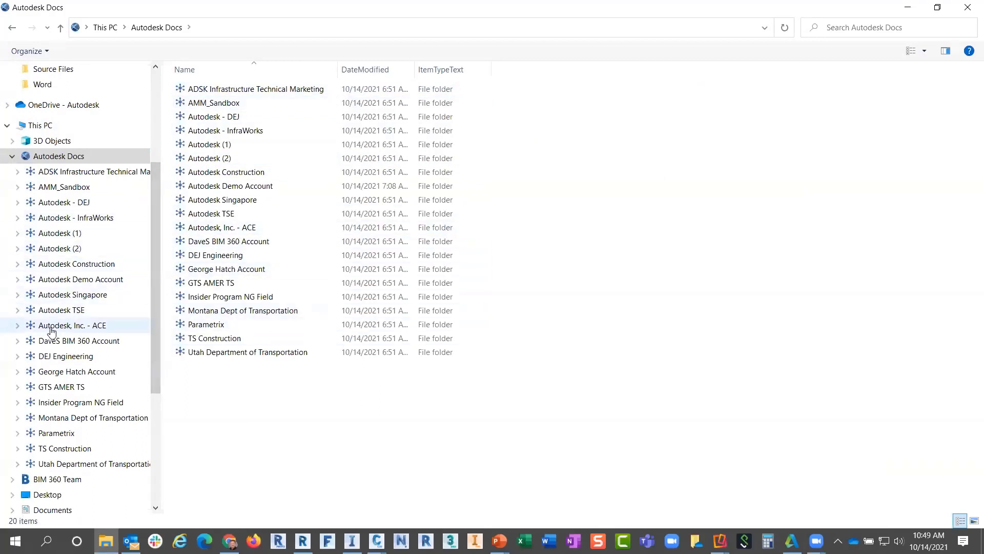
left_click(18, 326)
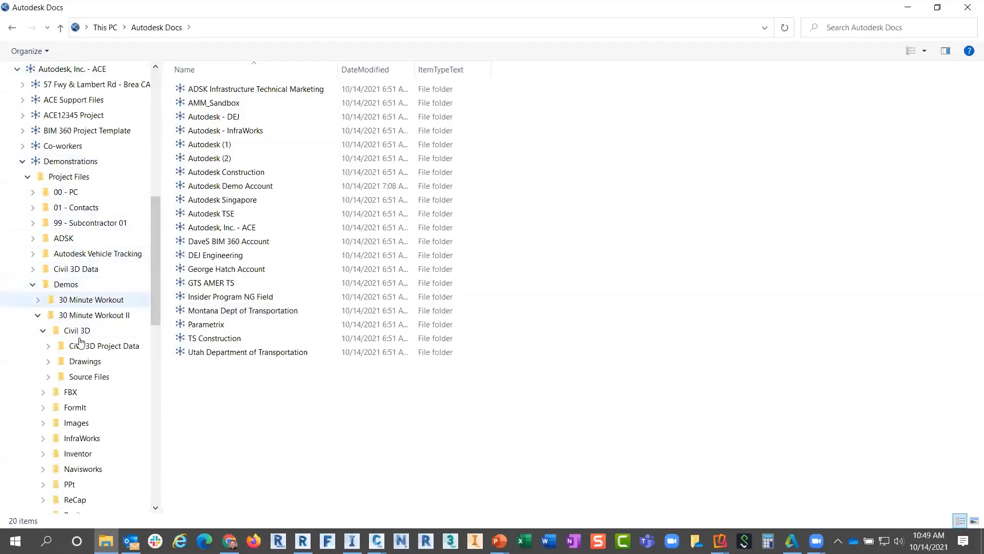
left_click(85, 365)
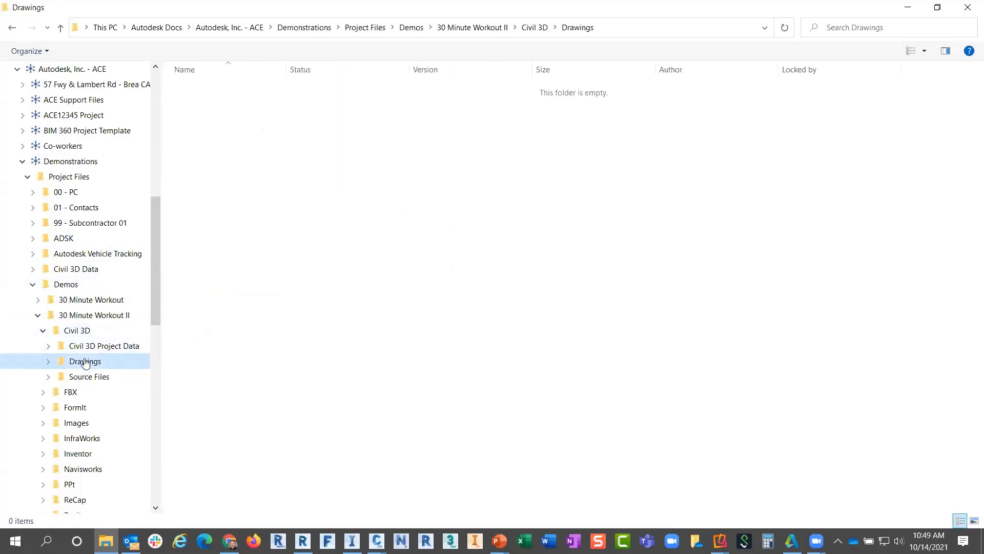
left_click(82, 377)
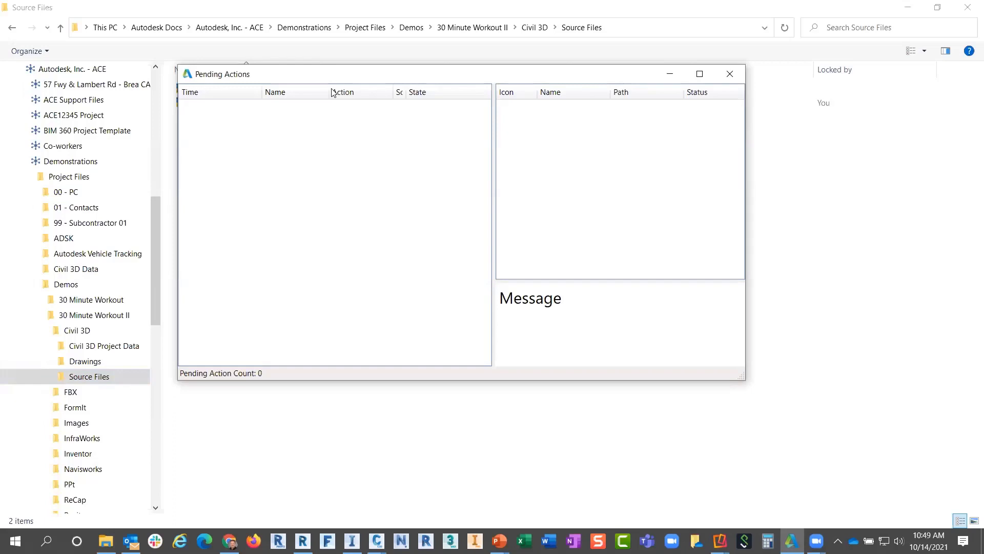
left_click_drag(319, 76, 333, 80)
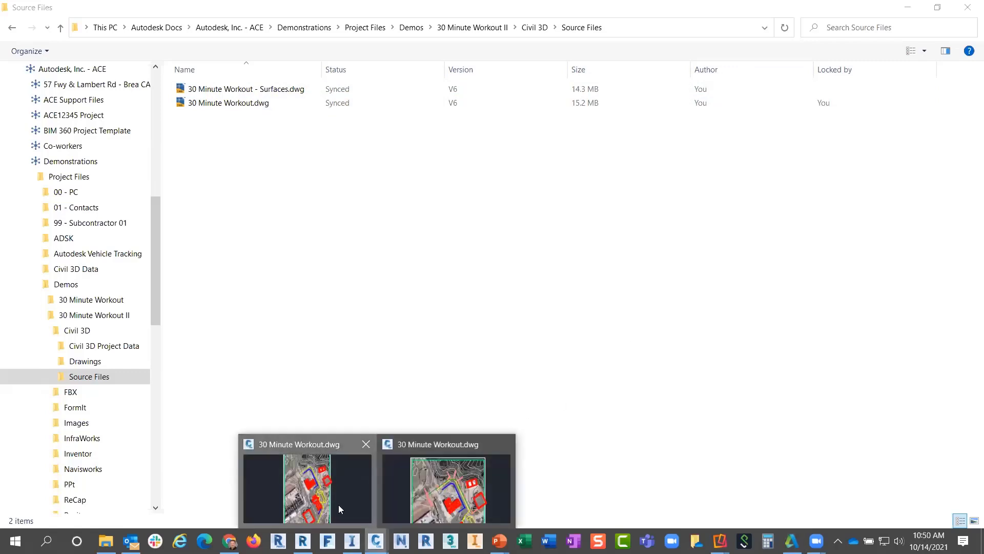
- Switch to Civil 3D and bring up the first of the two open 30 Minute Workout drawings
key("alt+Tab")
left_click(119, 103)
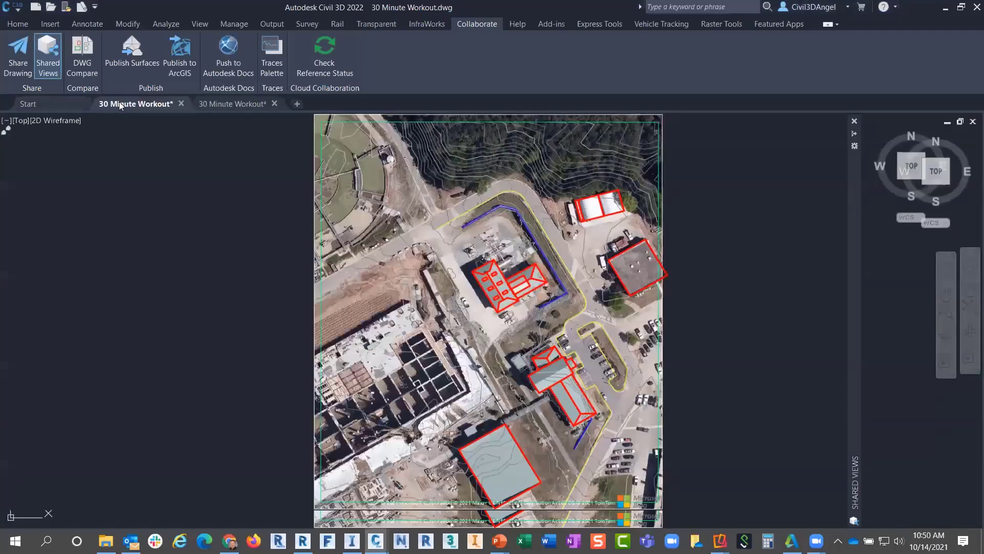
left_click_drag(119, 102, 180, 142)
left_click(799, 71)
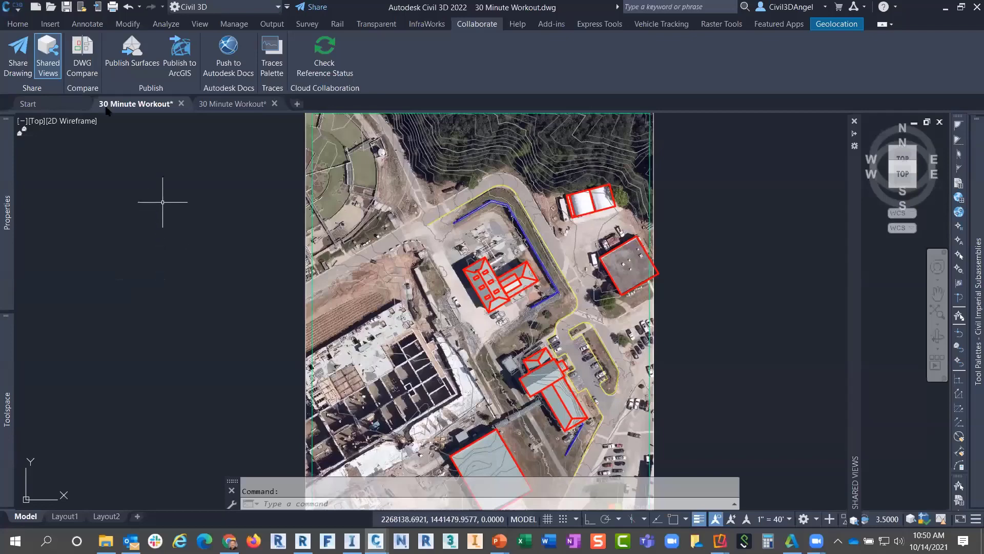
- Start saving the drawing under Autodesk Docs, browse through Autodesk, Inc. - ACE, Demonstrations and Project Files to Demos, and cancel the save
left_click(7, 7)
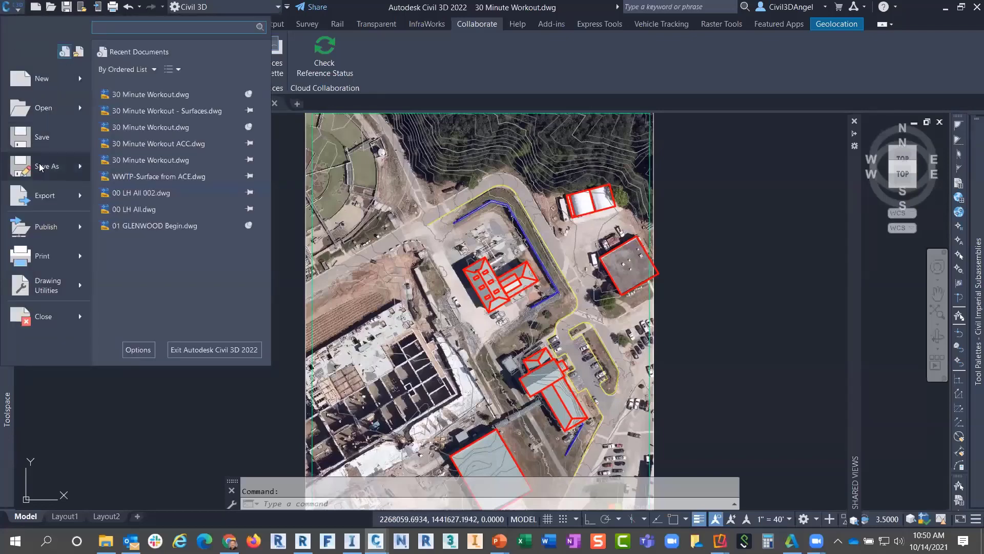
key("Escape")
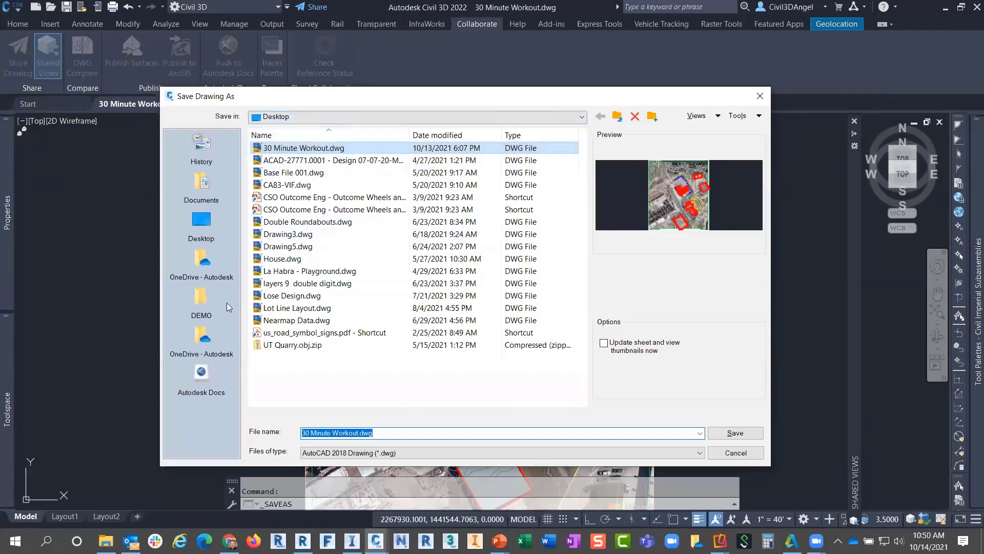
left_click(201, 378)
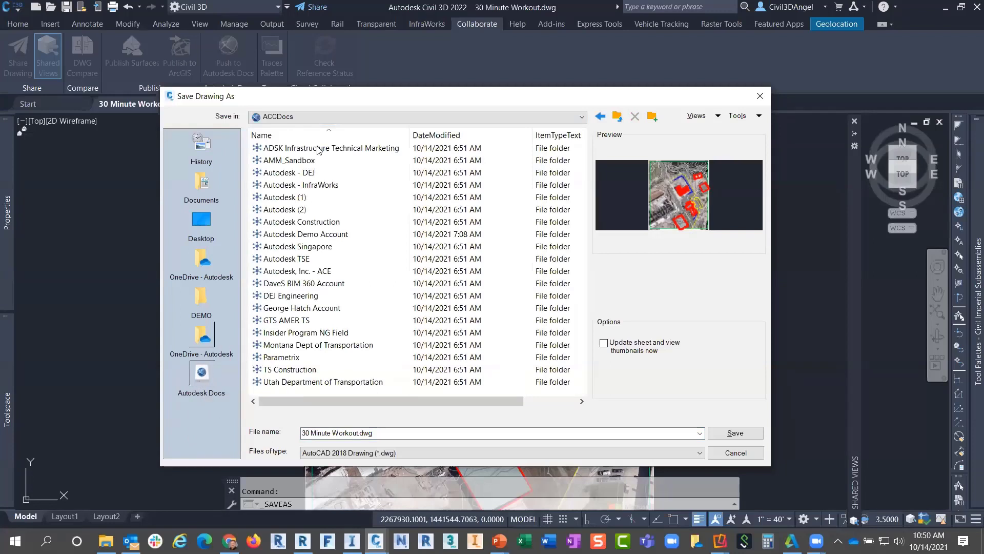
left_click(299, 272)
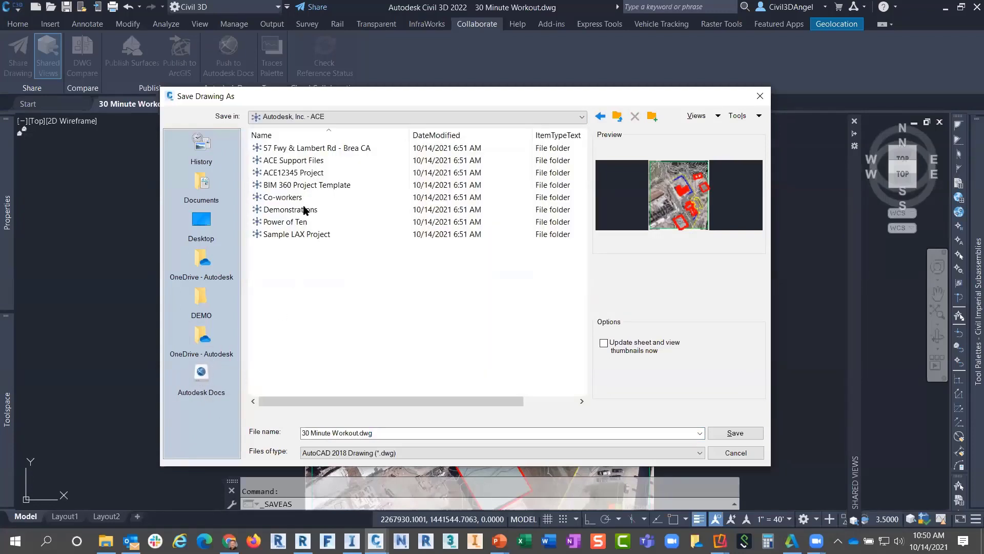
double_click(288, 209)
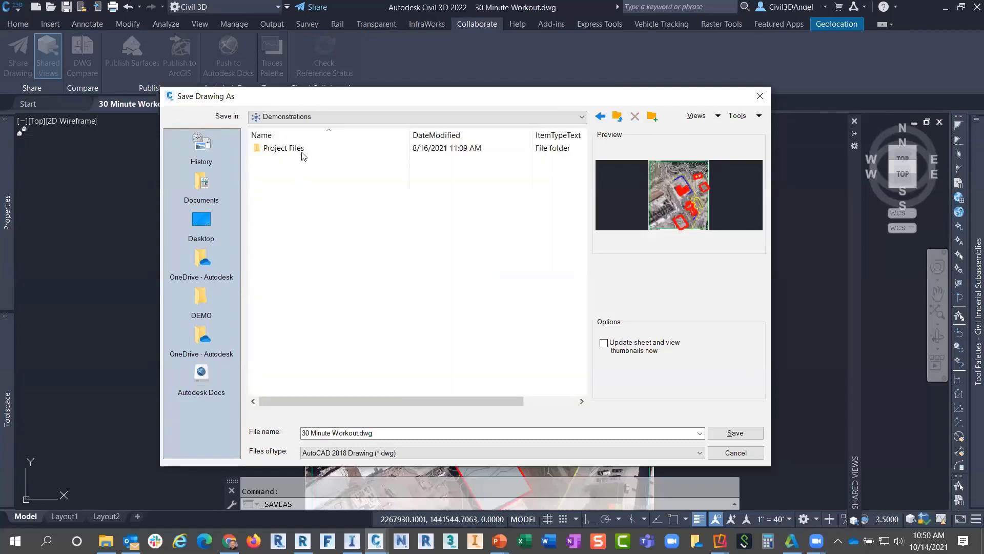
double_click(302, 151)
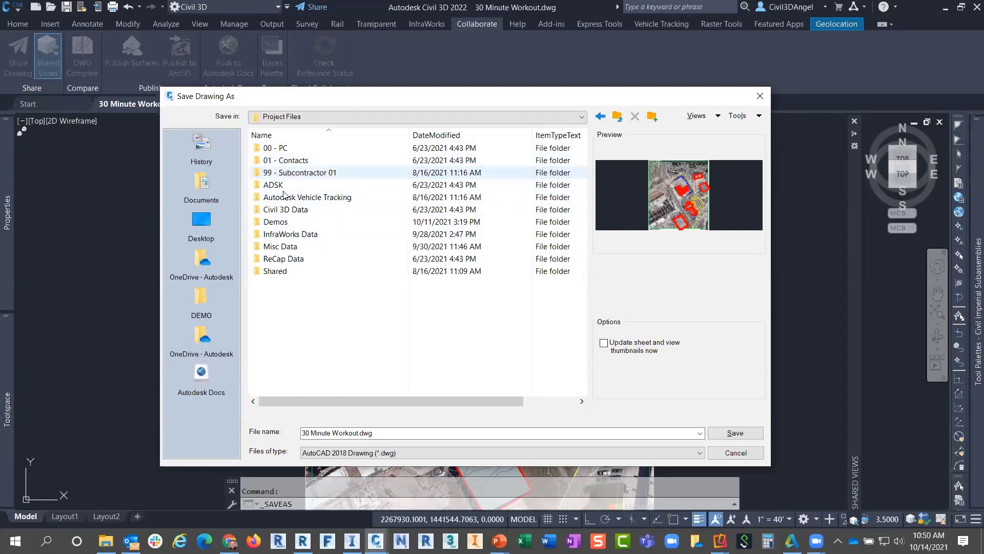
double_click(277, 221)
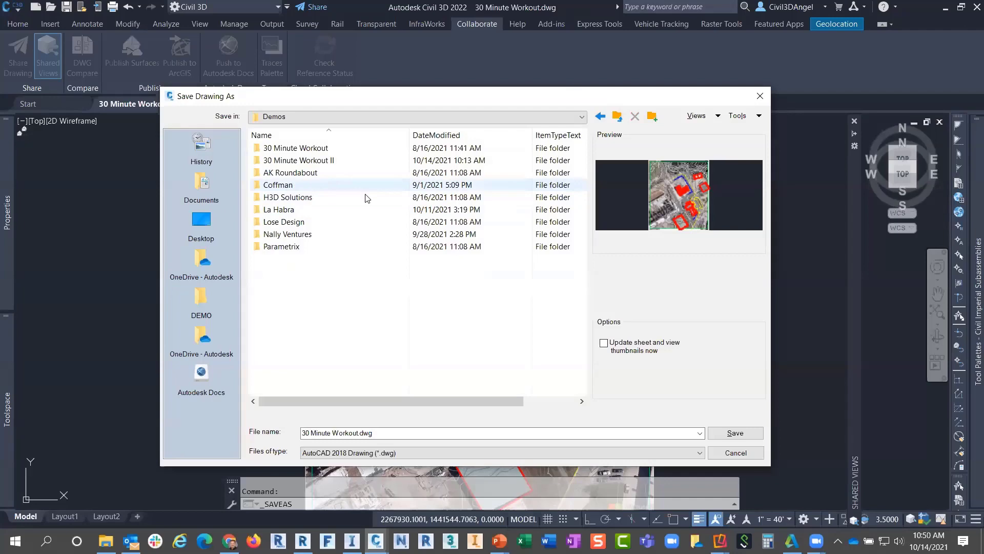
left_click(736, 452)
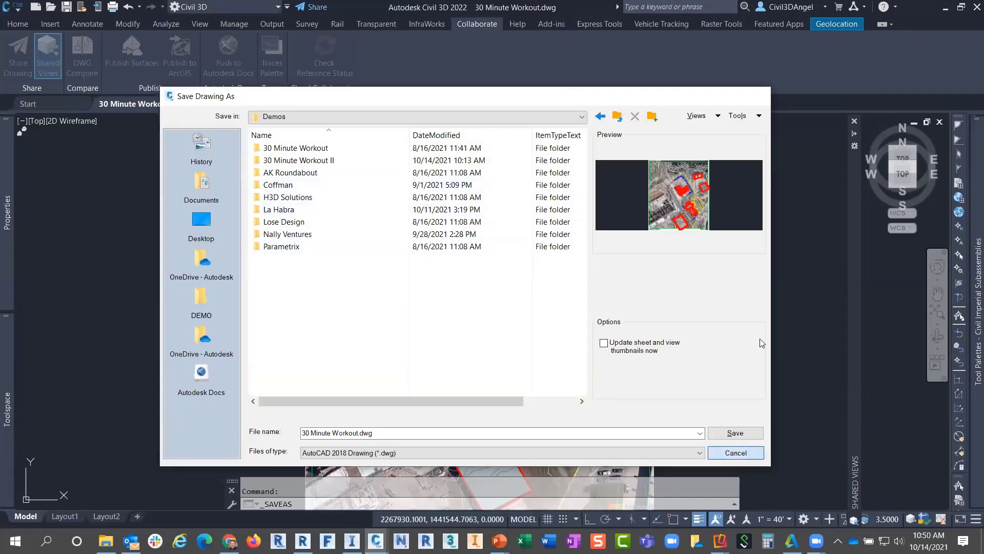
- Switch to InfraWorks, go to its home page, and open the locally stored 30 Minute Workout IIb model
left_click(945, 8)
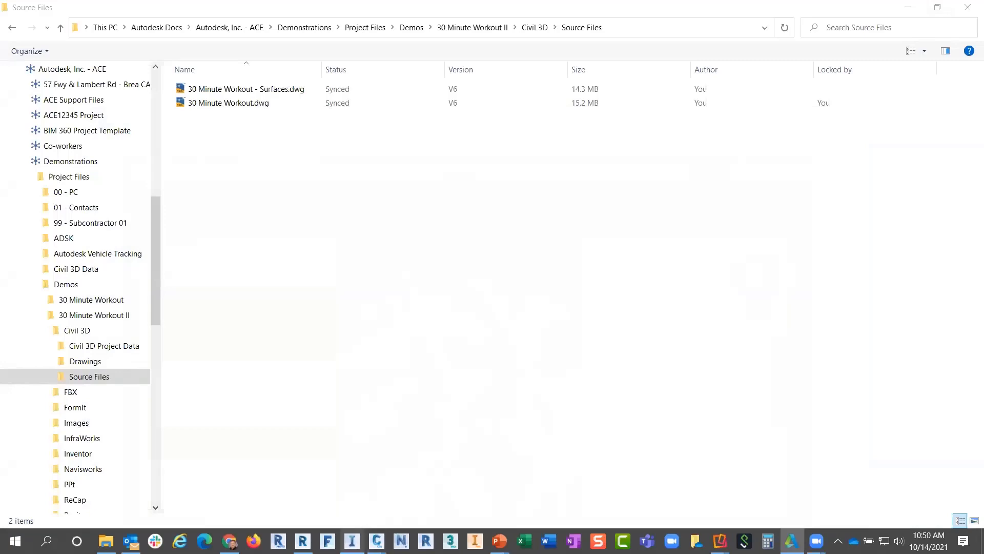
left_click(352, 541)
left_click(692, 116)
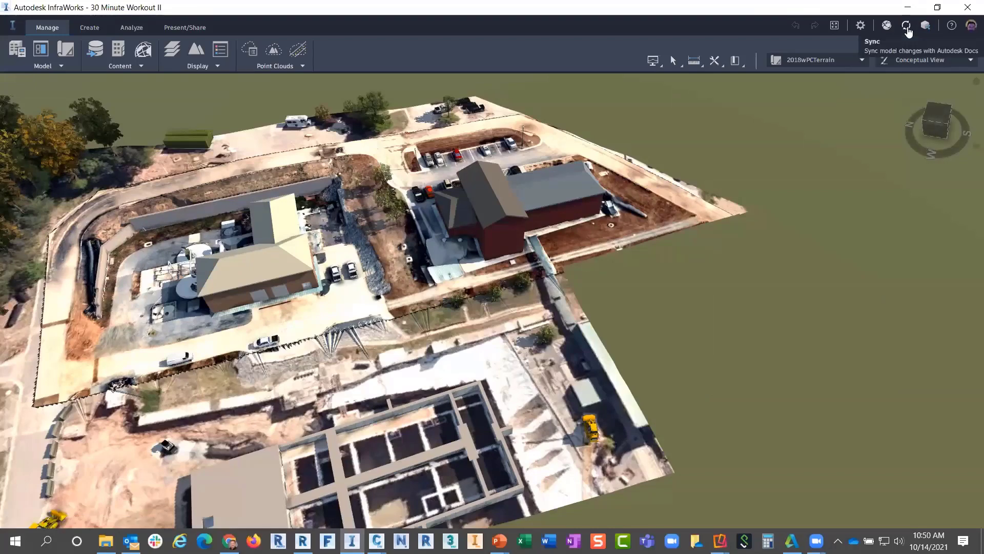
left_click(14, 27)
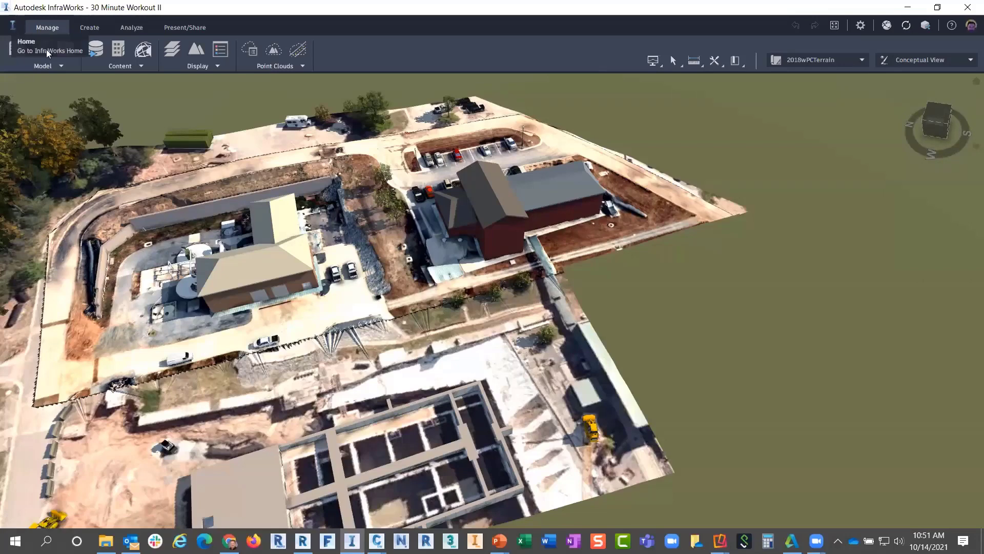
left_click(30, 45)
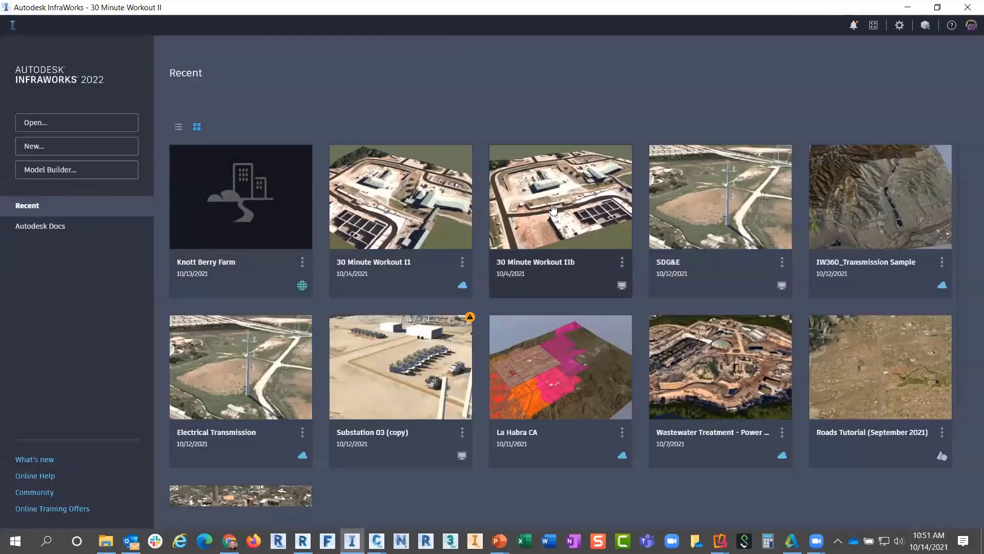
left_click(622, 288)
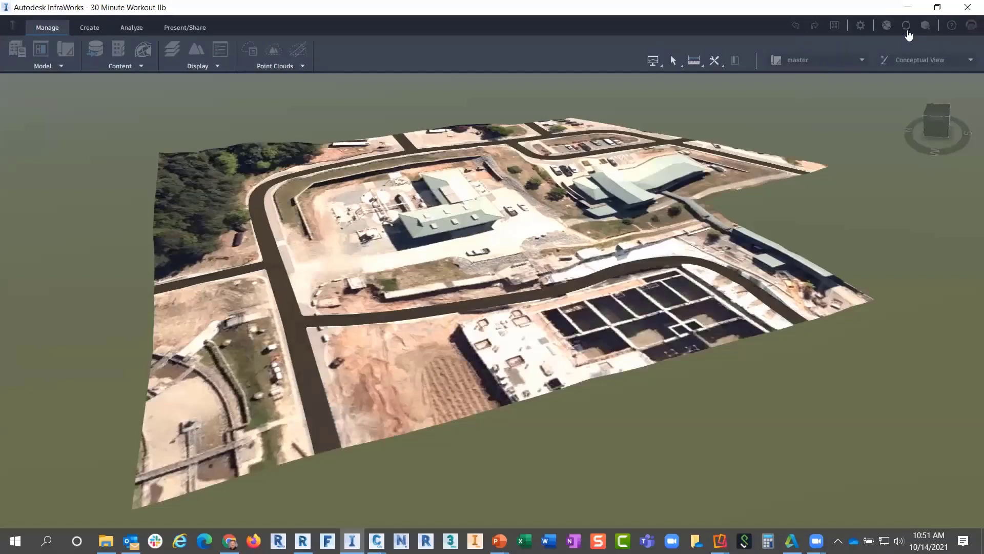
- View the options for publishing the model to Autodesk Docs, cancel without publishing, and return to the home page
left_click(907, 31)
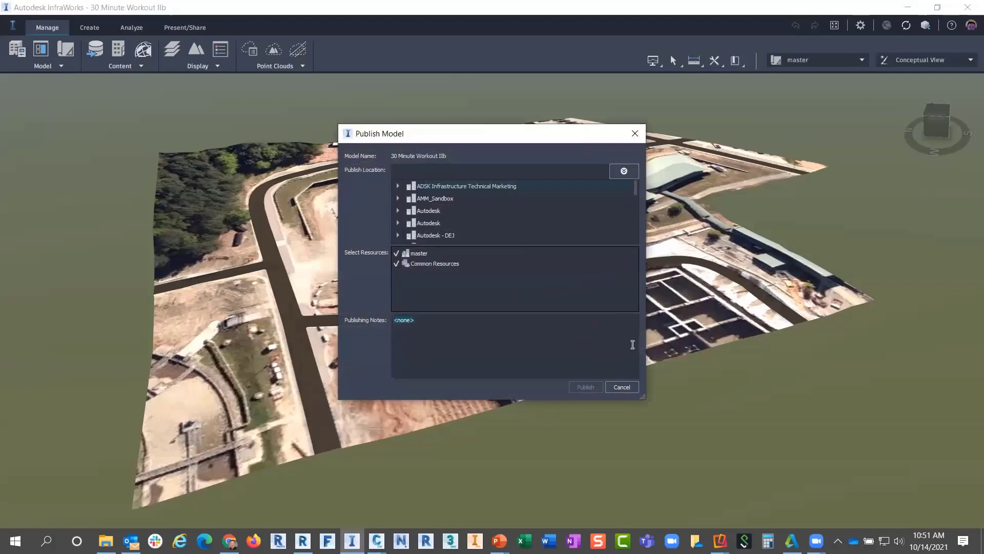
left_click(626, 389)
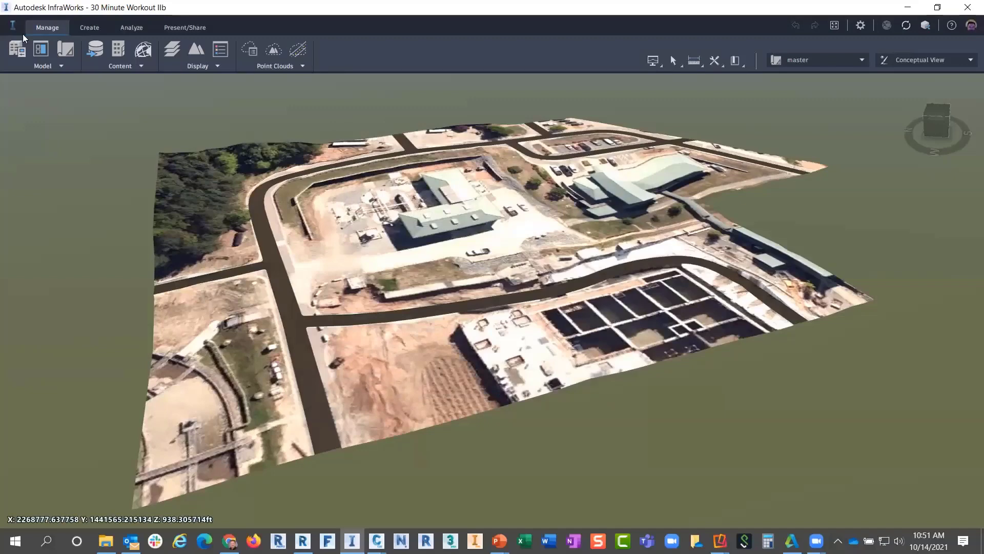
left_click(13, 25)
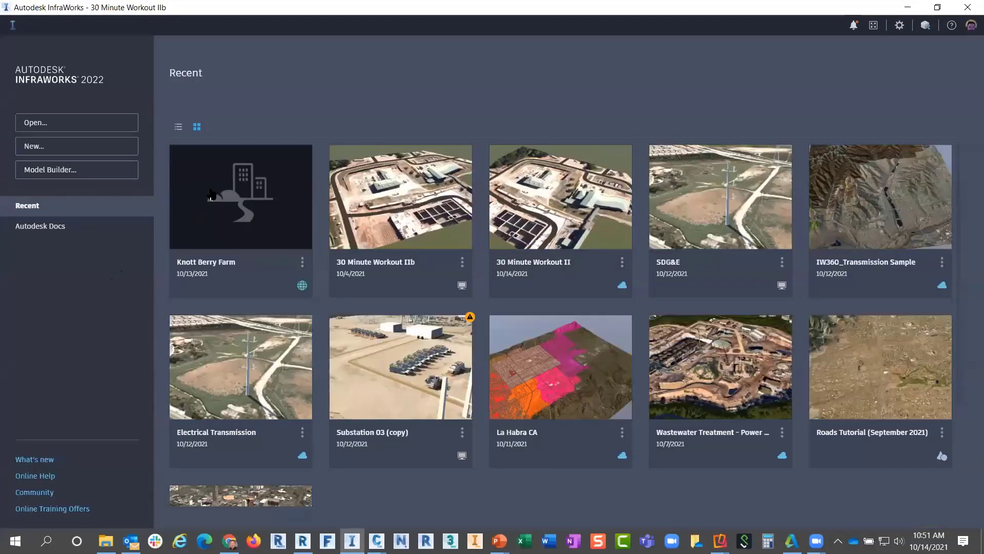
- Locate Knott's Berry Farm on the Model Builder map, close the map, and view the storage choices for the Knott Berry Farm model without choosing one
left_click(62, 172)
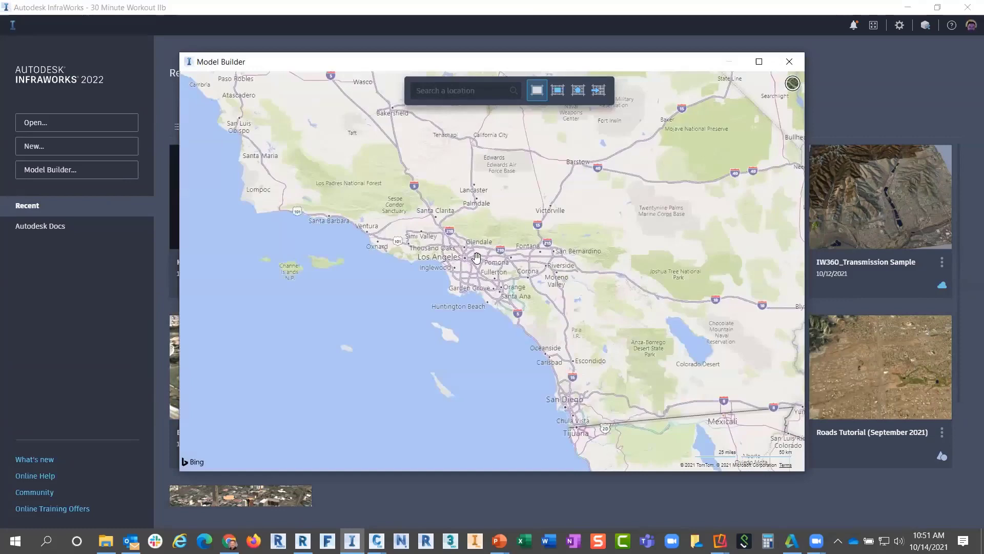
scroll(466, 246, "up", 2)
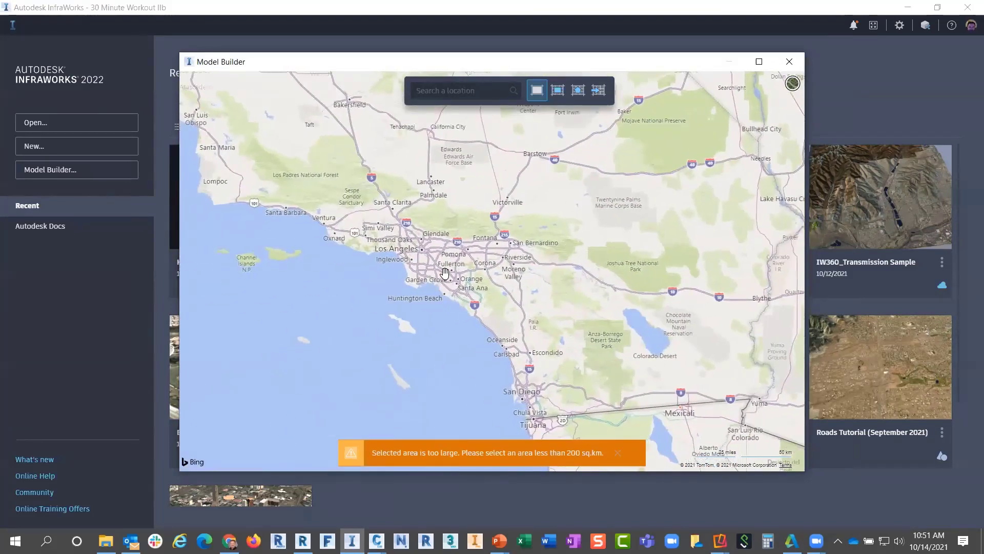
scroll(437, 288, "up", 3)
scroll(444, 273, "up", 1)
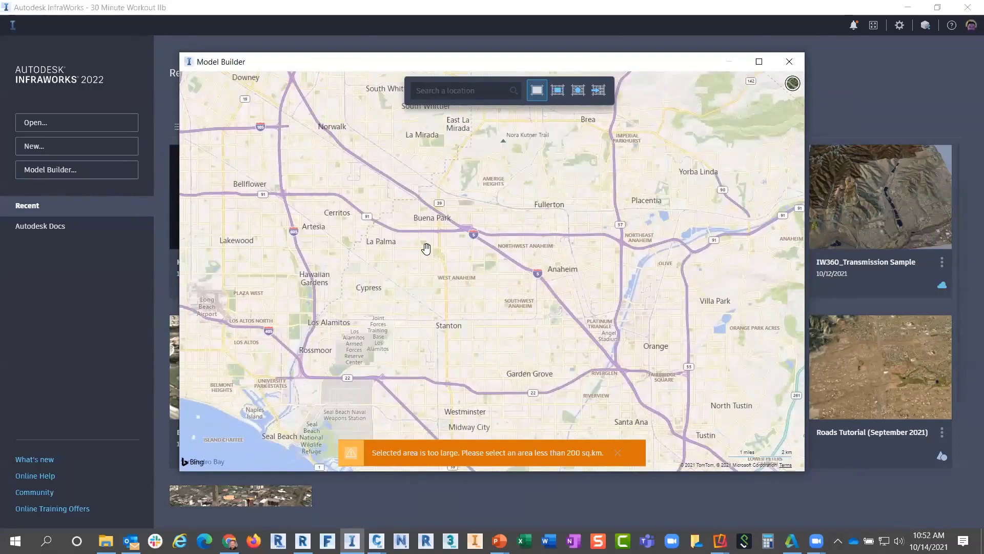
scroll(429, 254, "up", 2)
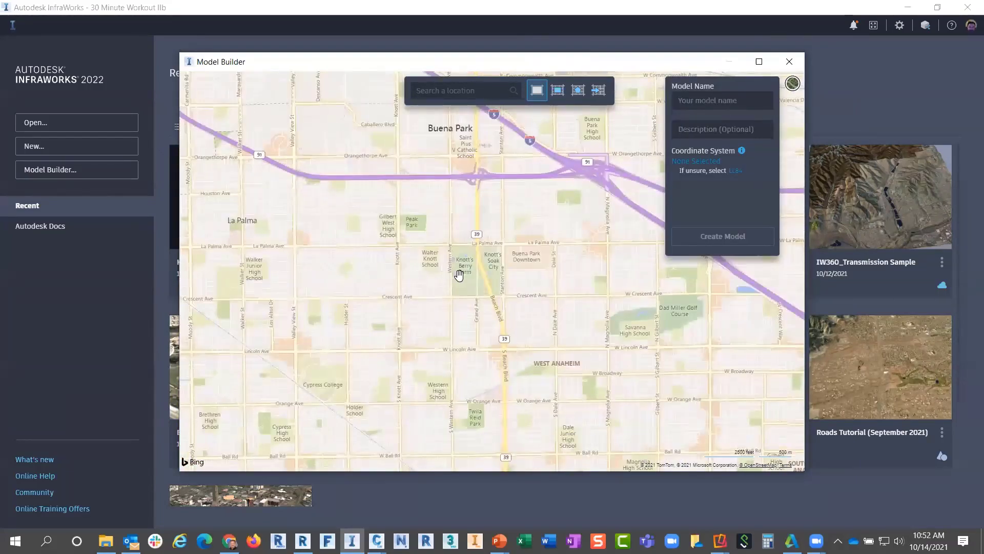
scroll(465, 280, "up", 2)
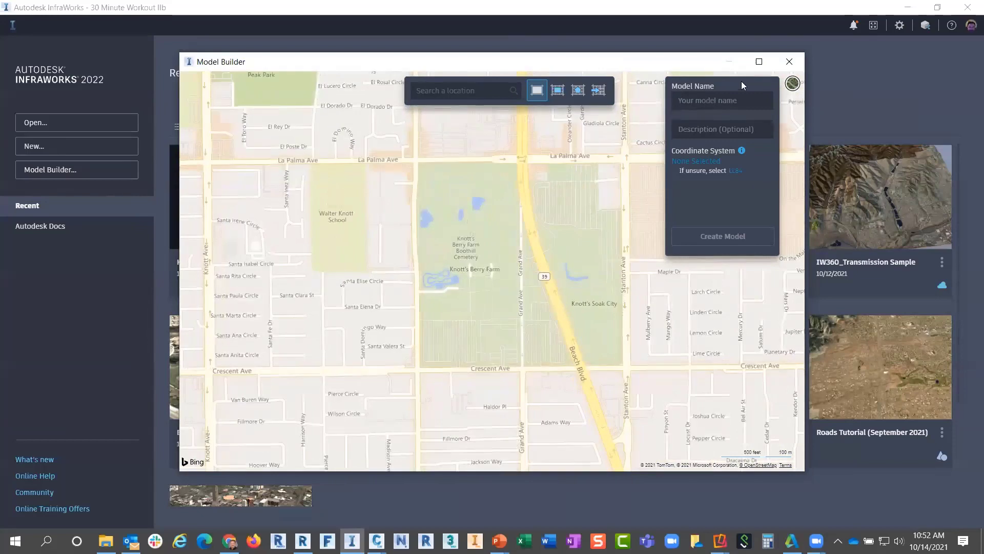
left_click(790, 63)
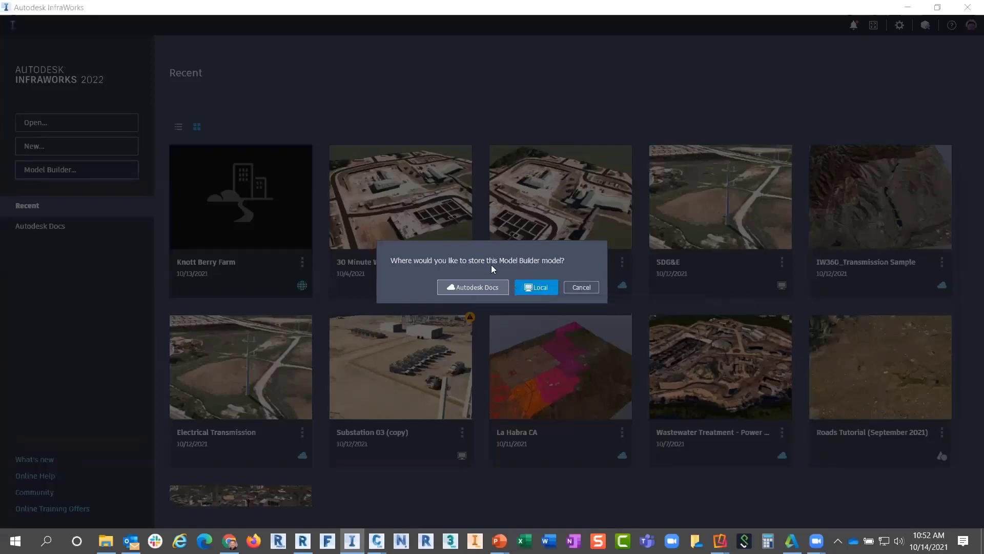
left_click(581, 287)
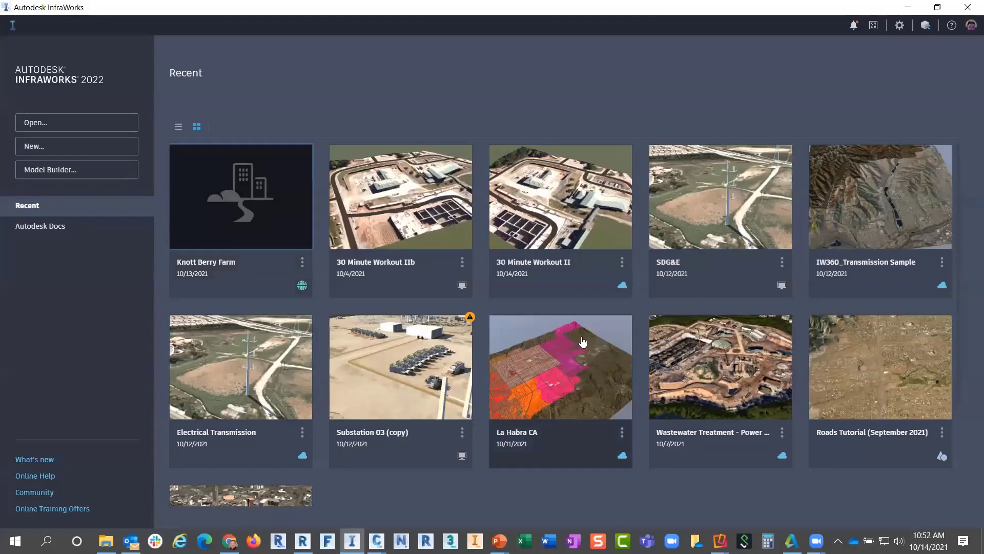
- Switch to Civil 3D and show the Autodesk Docs project path of the data shortcuts in the Toolspace Prospector
left_click(376, 541)
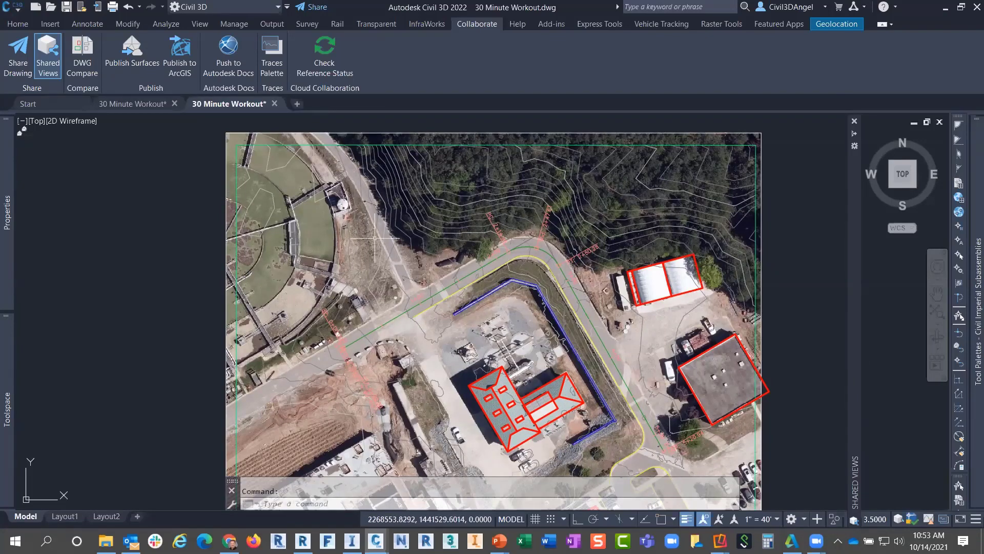
mouse_move(375, 239)
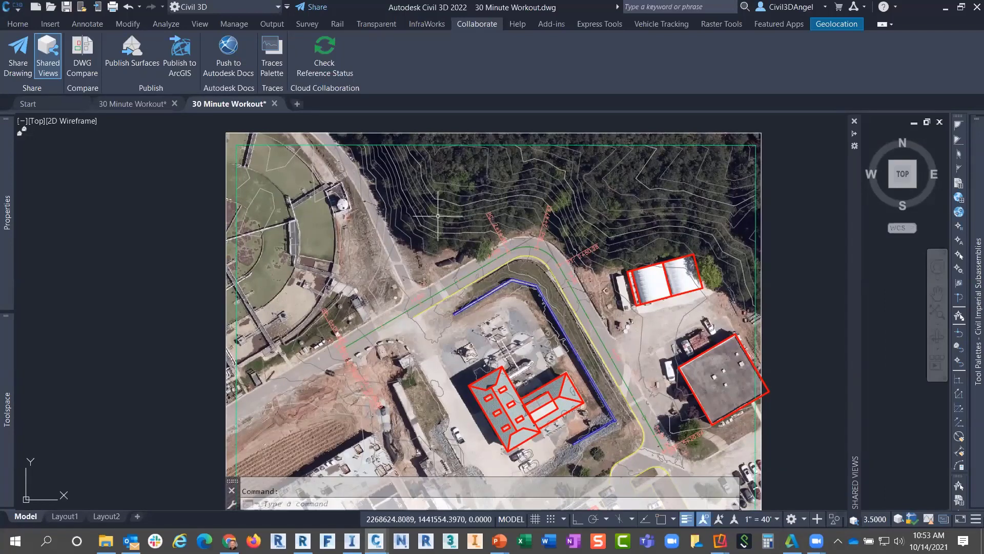
mouse_move(402, 195)
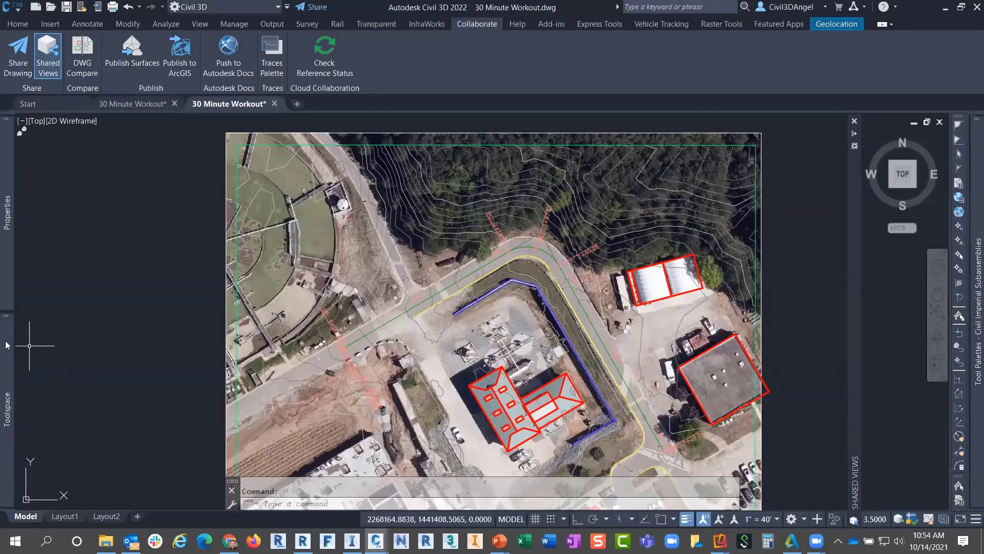
mouse_move(7, 343)
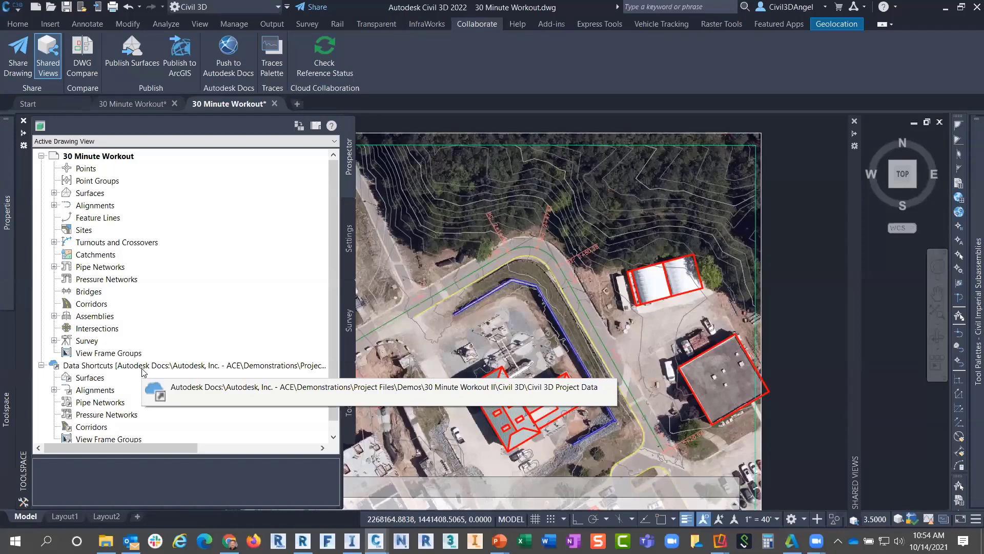
- Create data shortcuts for the AIW_Existing_Ground surface and the Alignment - (1) centerline alignment in the Civil 3D Project Data project
right_click(83, 366)
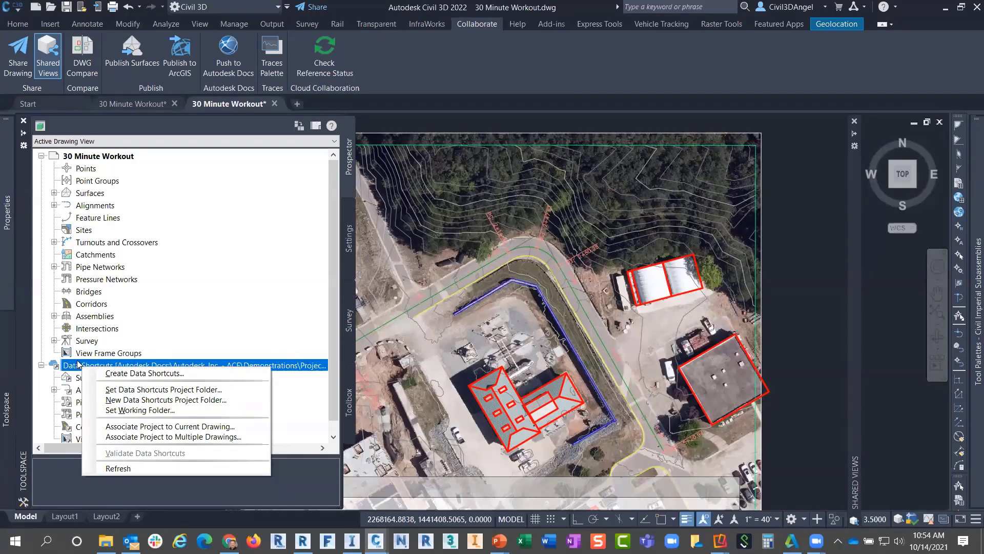
left_click(130, 375)
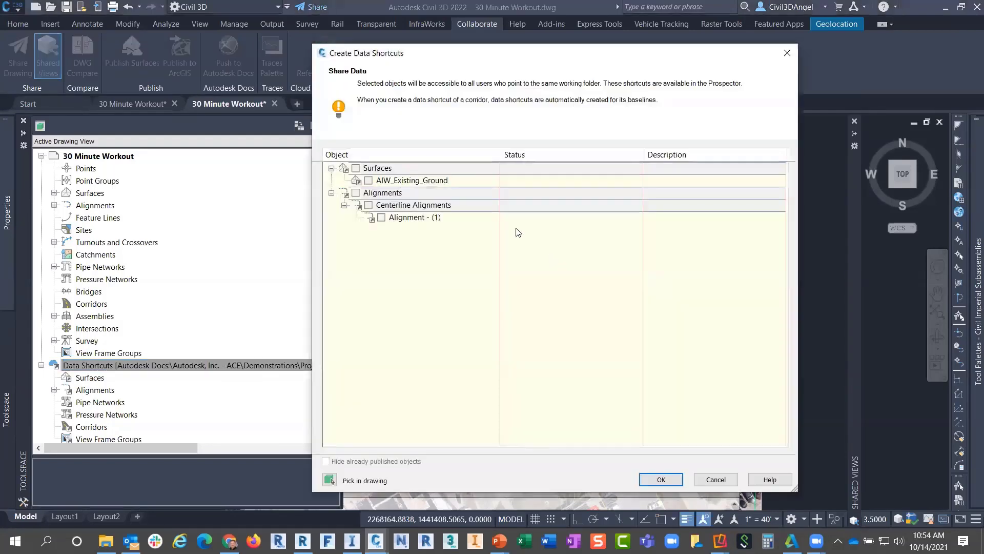
left_click(368, 179)
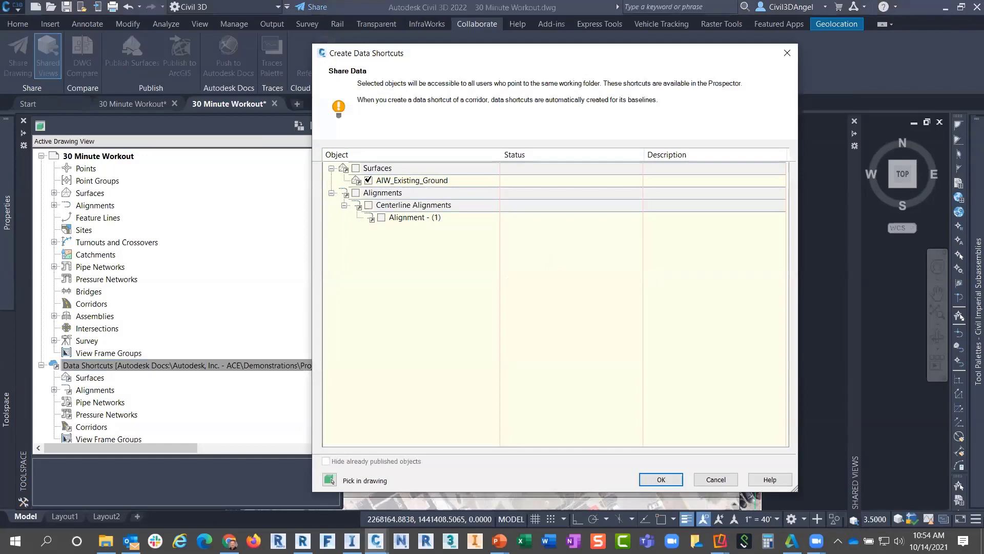
left_click(381, 217)
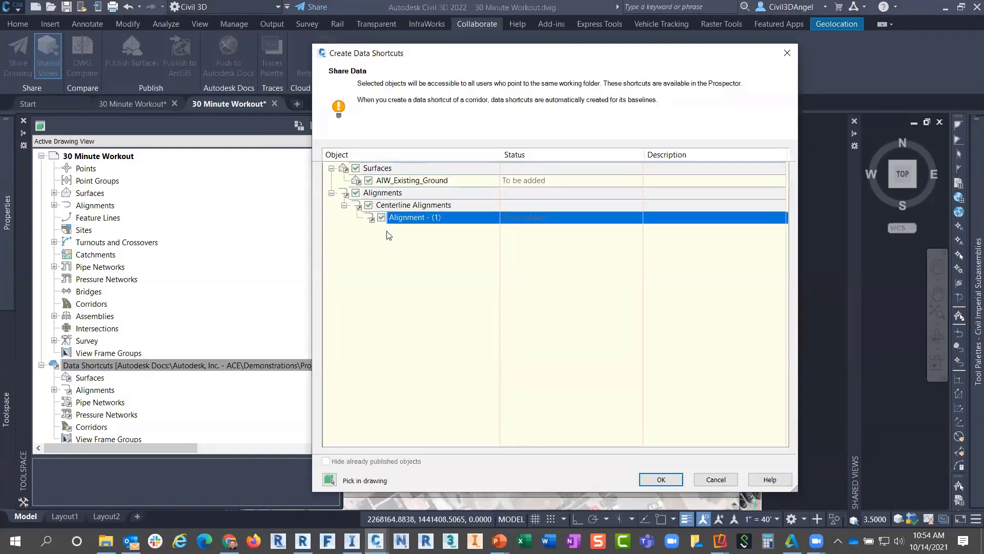
left_click(661, 481)
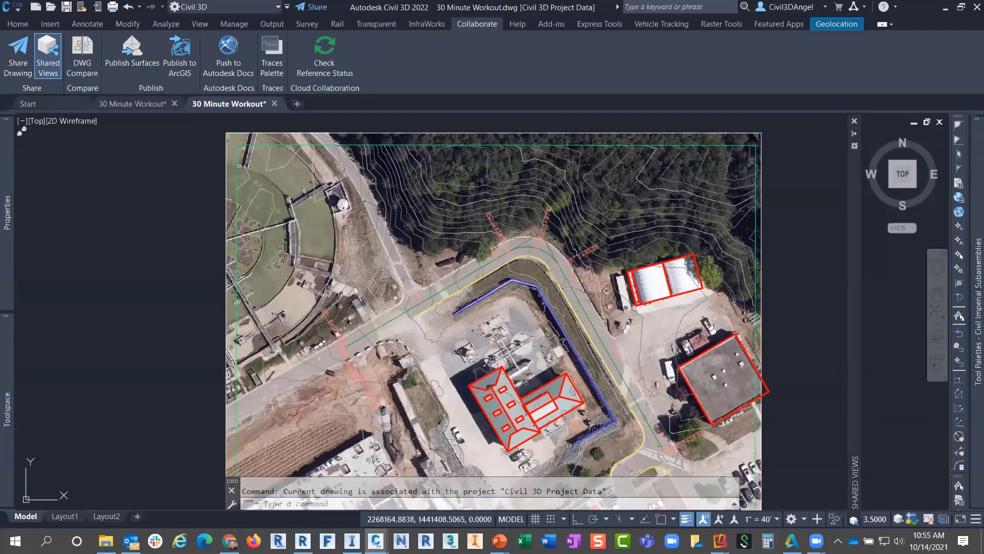
- Show the surface and centerline alignment data shortcuts in the Prospector and view the available actions for Alignment - (1) without choosing one
mouse_move(7, 343)
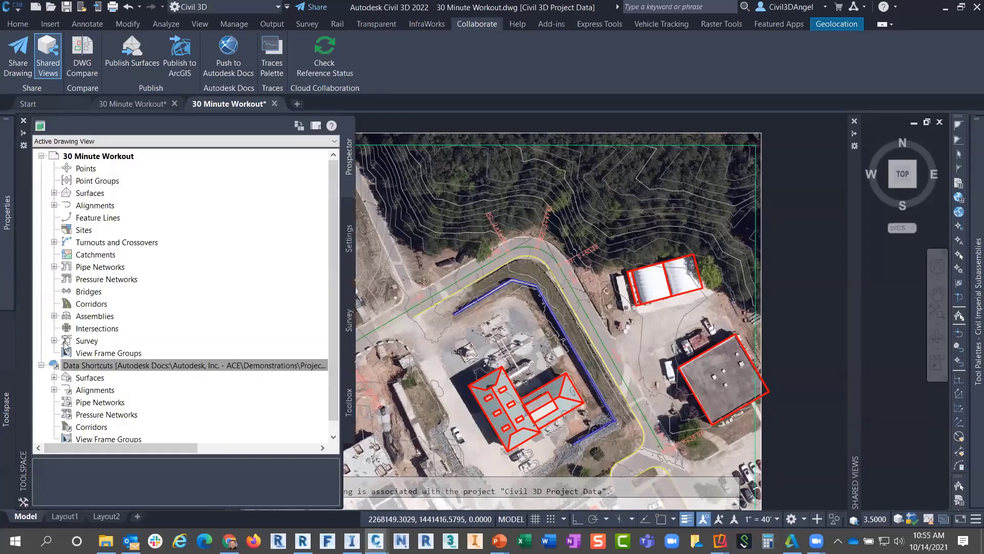
left_click(54, 377)
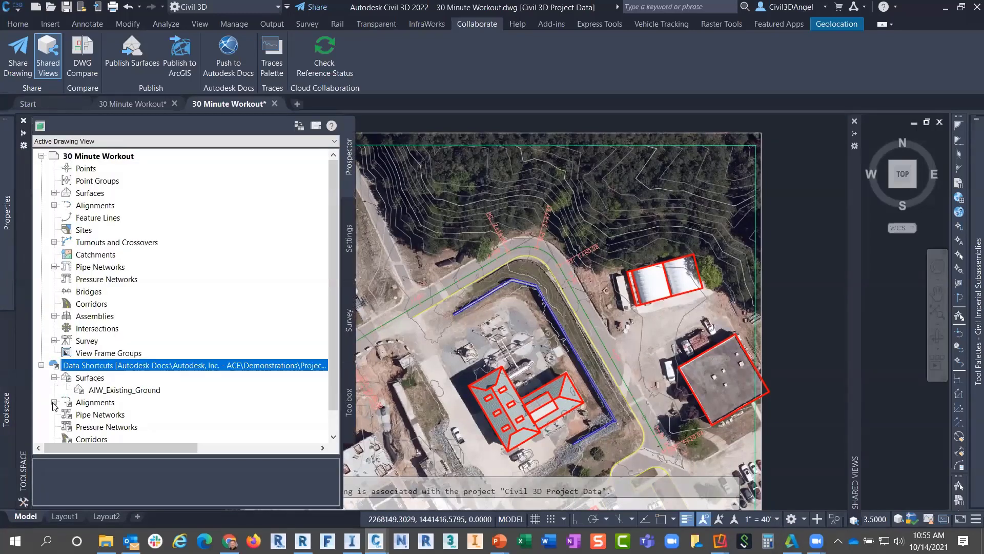
left_click(54, 402)
left_click(67, 378)
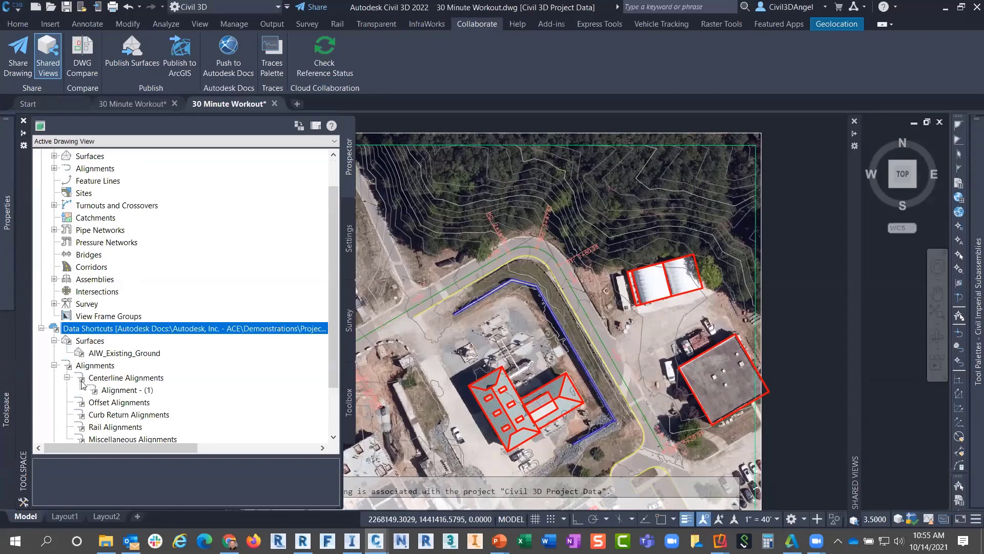
right_click(112, 391)
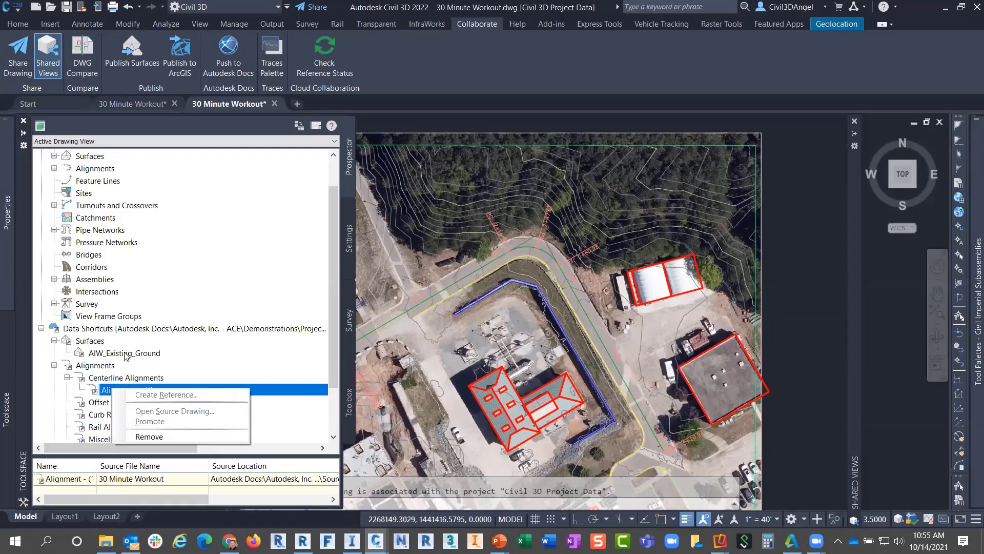
left_click(787, 274)
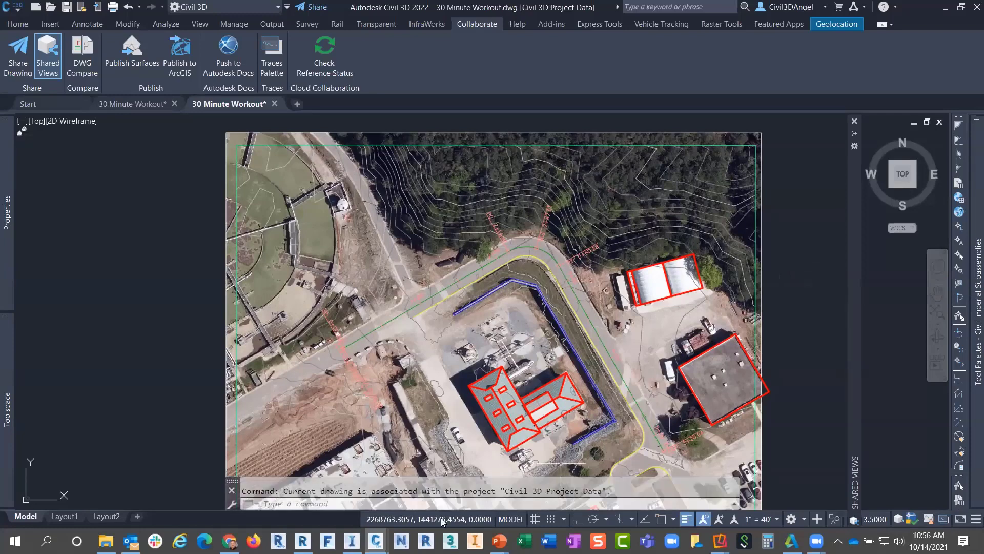
- Switch to ReCap Pro's home screen, switch to File Explorer, and browse the 30 Minute Workout II project's ReCap 2018 LAS folder in Autodesk Docs
left_click(302, 541)
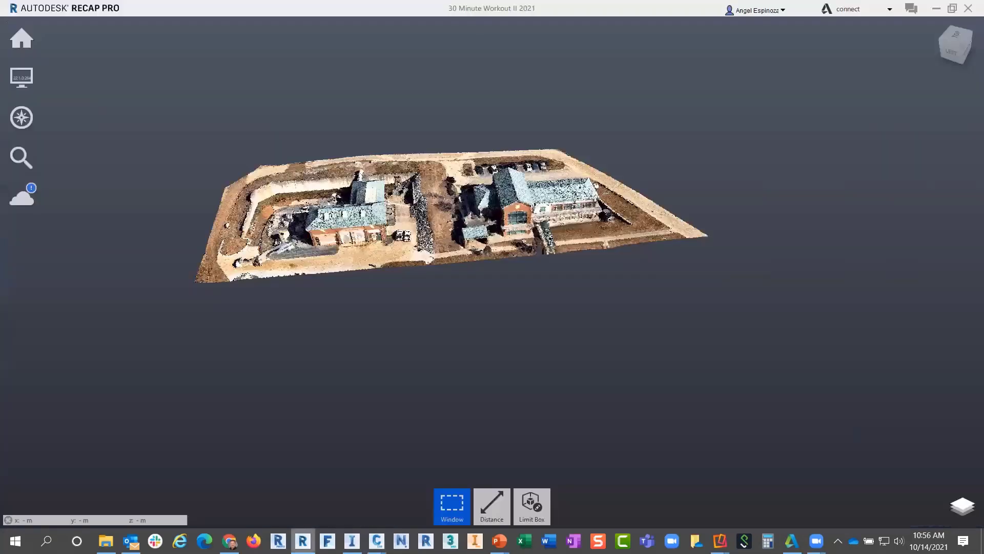
mouse_move(13, 35)
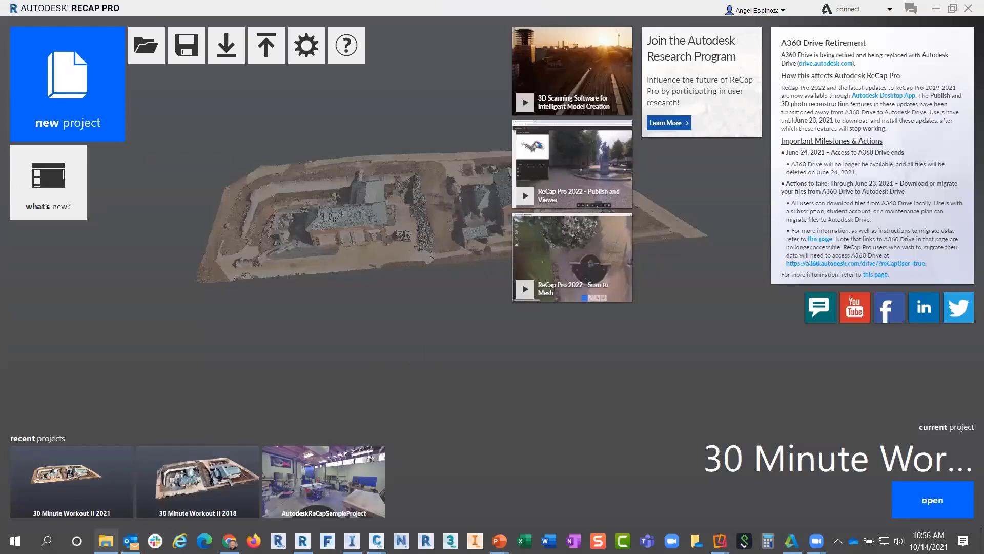
left_click(106, 541)
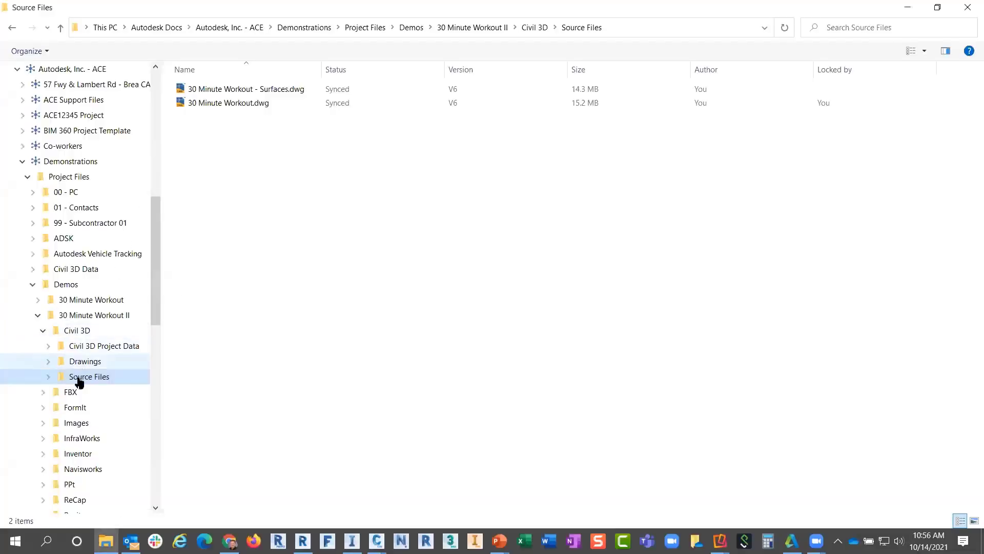
left_click(43, 331)
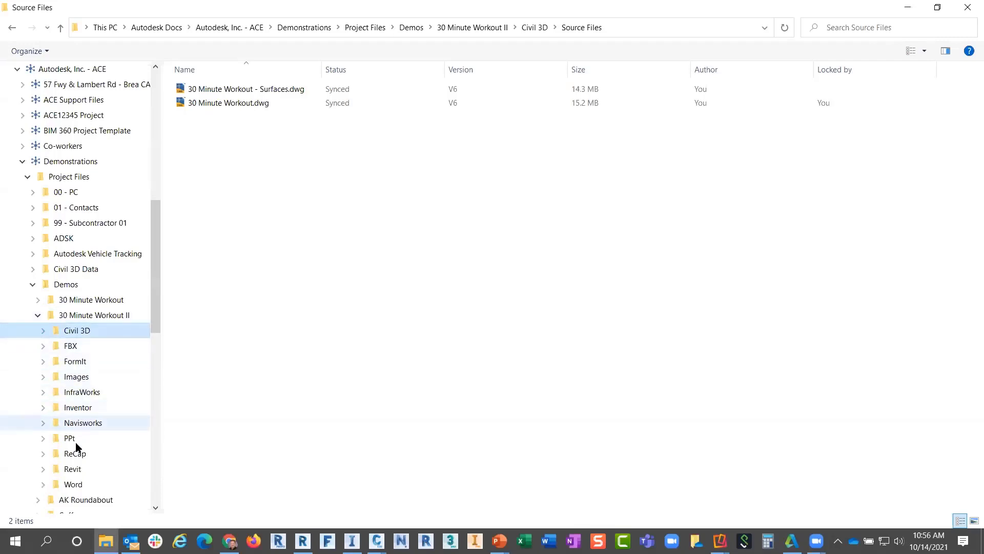
left_click(77, 455)
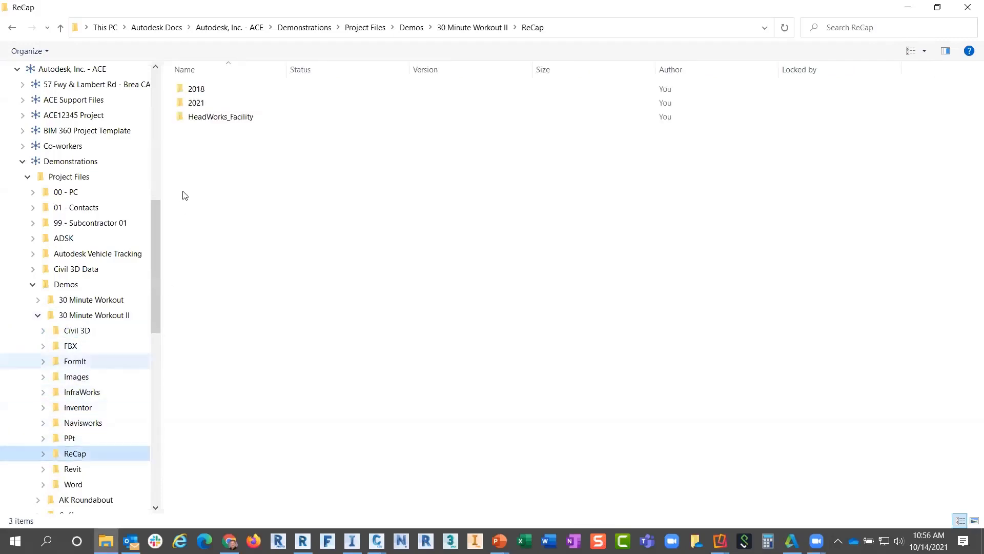
double_click(200, 93)
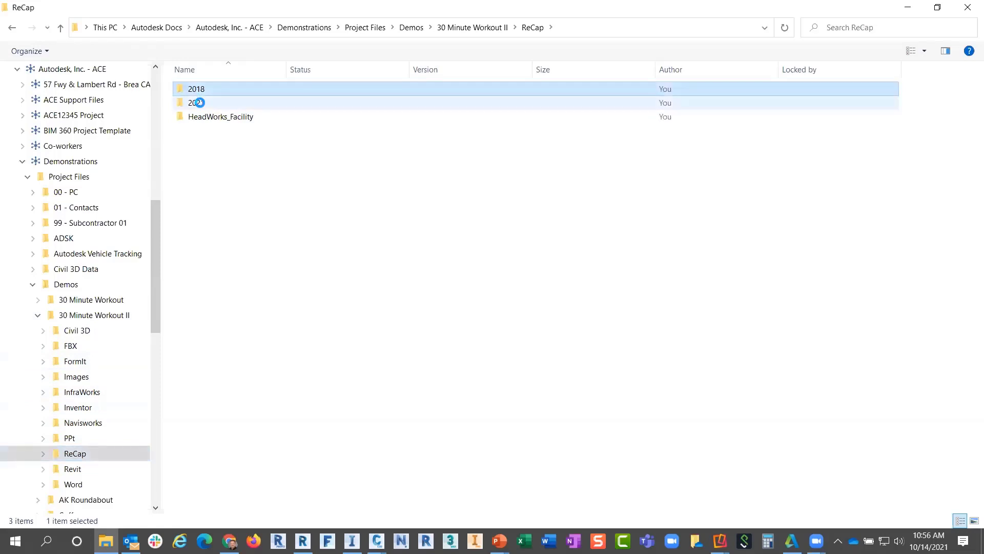
double_click(197, 103)
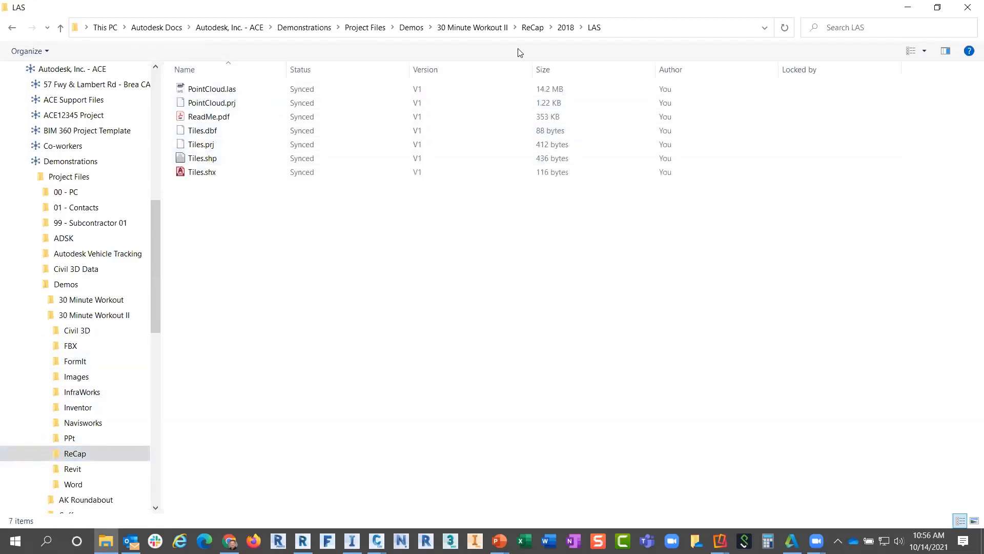
left_click(494, 34)
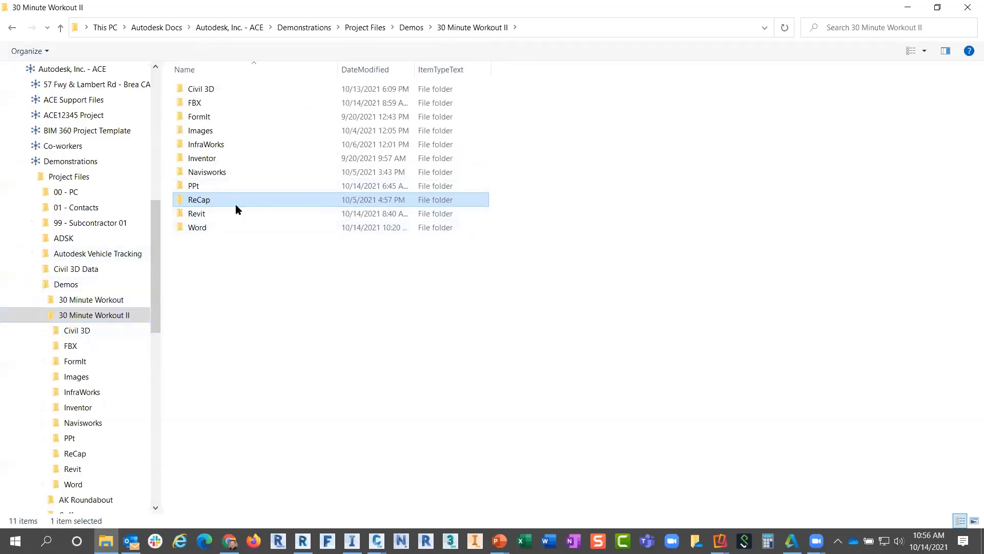
- Switch back to ReCap Pro, open the recent 30 Minute Workout II 2018 project by syncing its files, and orbit the point cloud
left_click(303, 540)
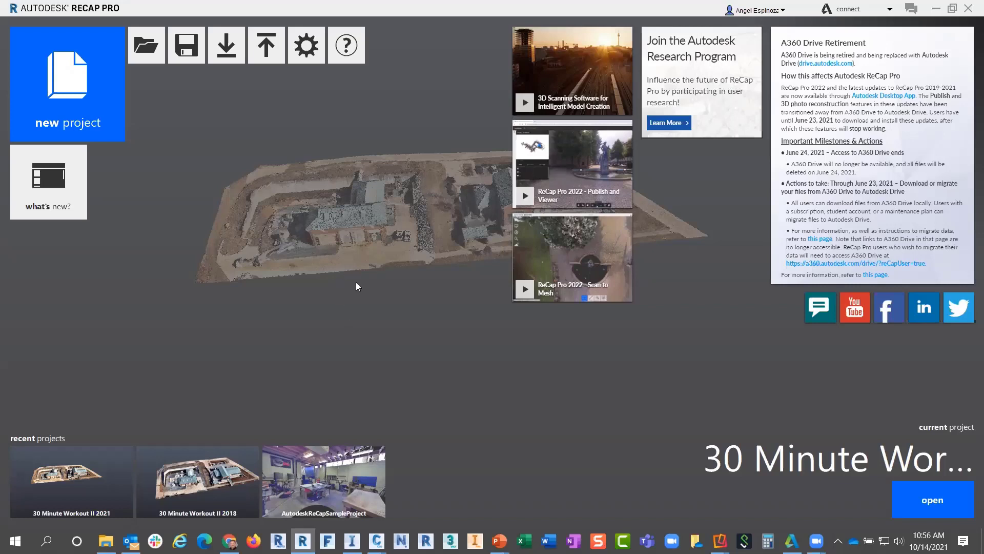
left_click(339, 239)
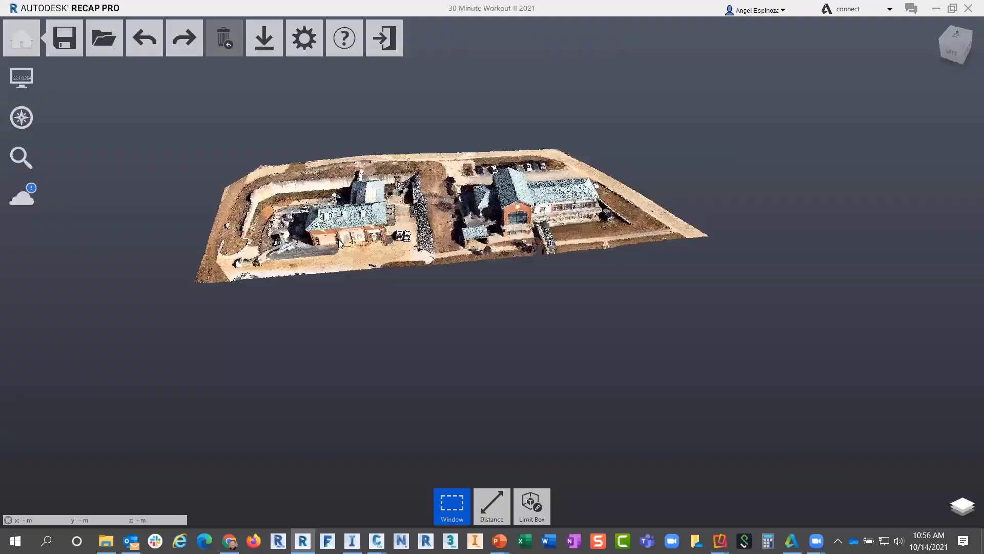
left_click(25, 41)
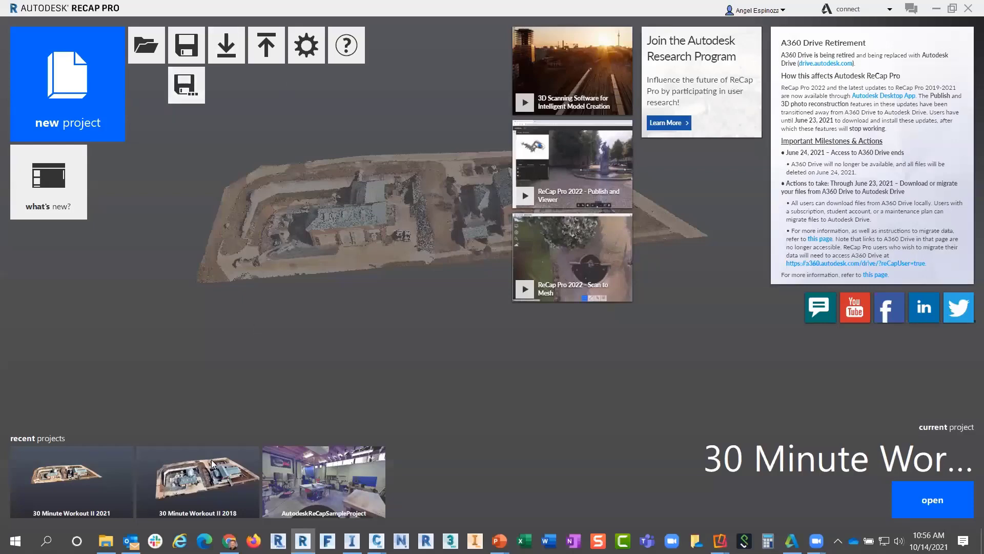
left_click(187, 486)
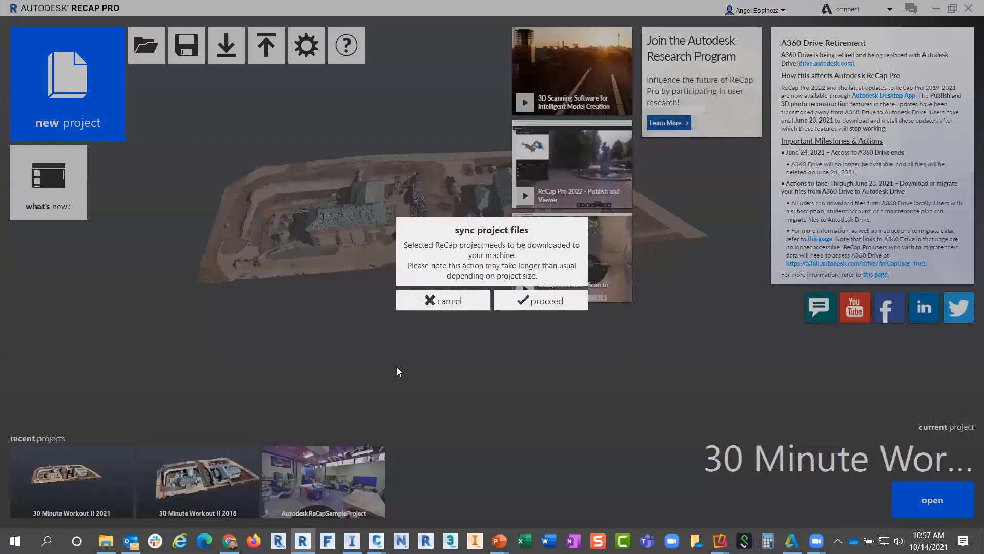
left_click(530, 301)
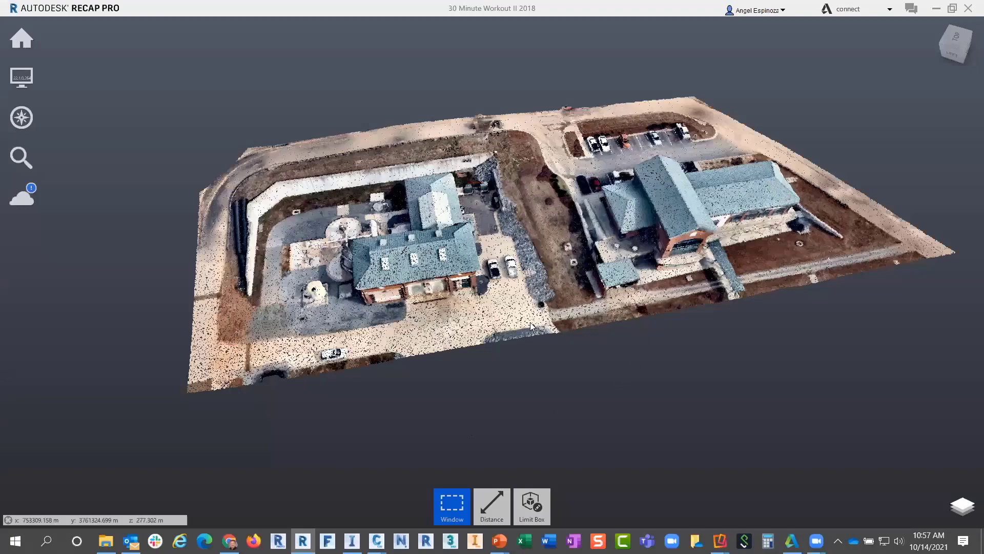
left_click_drag(539, 324, 565, 264)
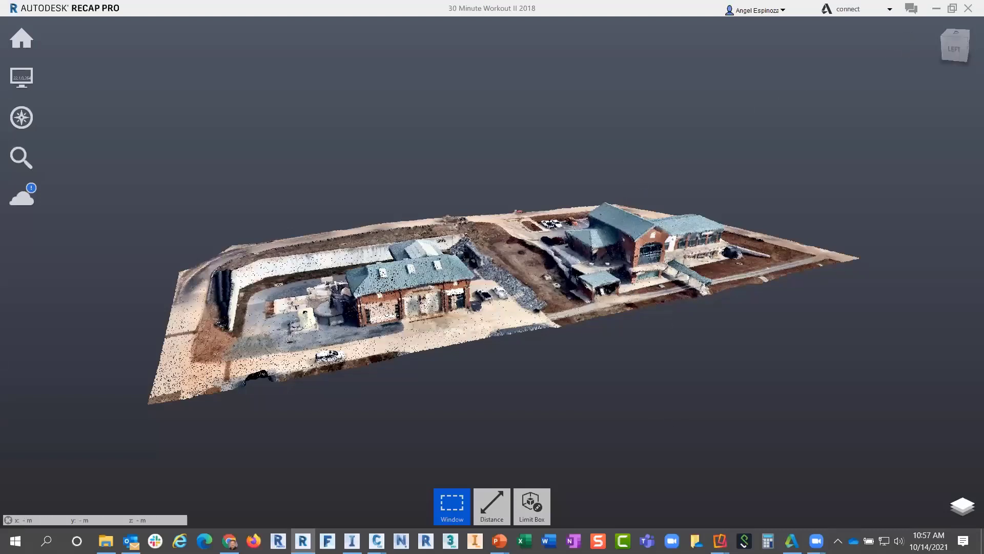
- Switch to the browser and look through the open Autodesk Viewer model and the drawings 30 Minute Workout.dwg and 30 Minute Workout ACC.dwg
key("alt+Tab")
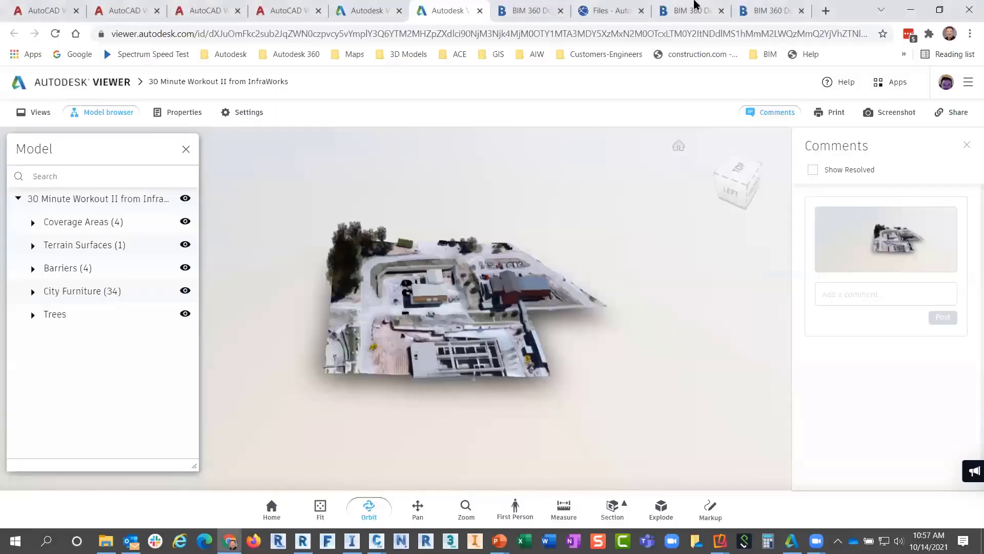
left_click(540, 18)
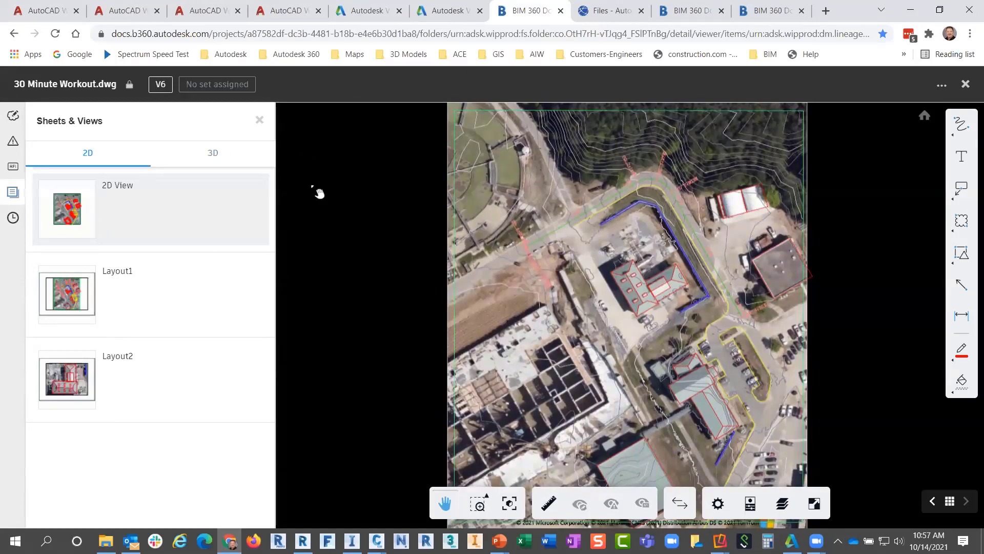
left_click(615, 18)
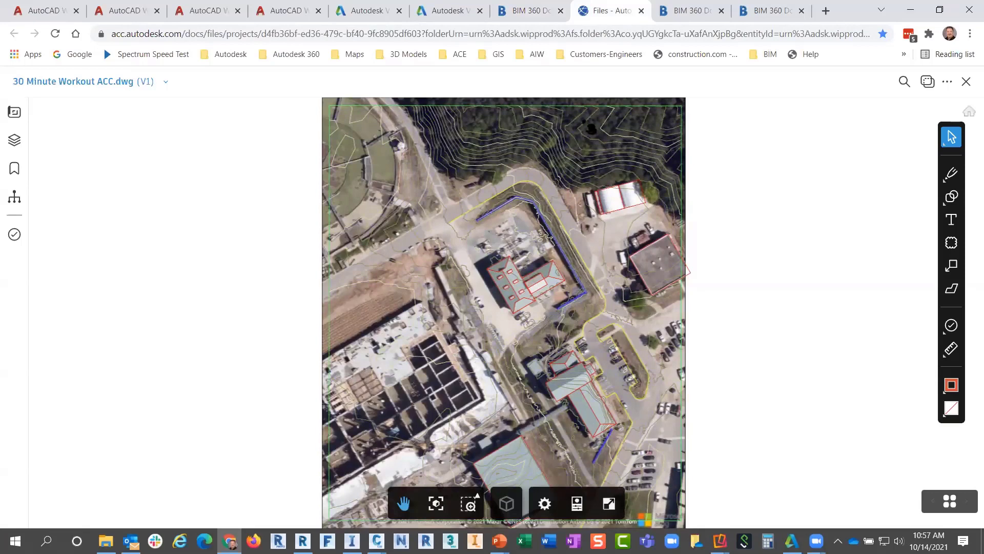
key("ctrl+Tab")
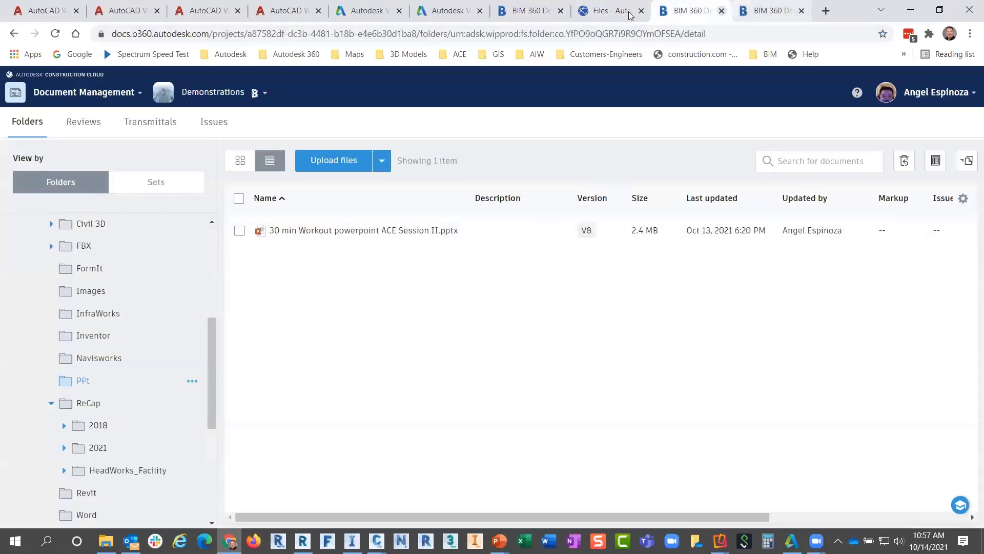
left_click(608, 12)
left_click(523, 14)
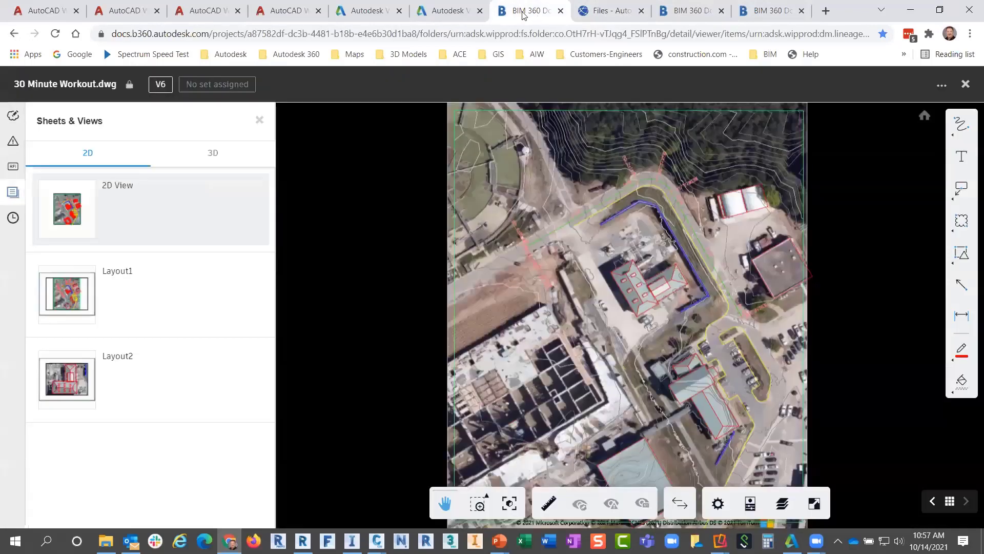
left_click(464, 11)
left_click(534, 9)
- Show the ReCap HeadWorks_Facility folder in the Demonstrations project's Document Management and locate HeadWorks_Facility.rcp
left_click(696, 11)
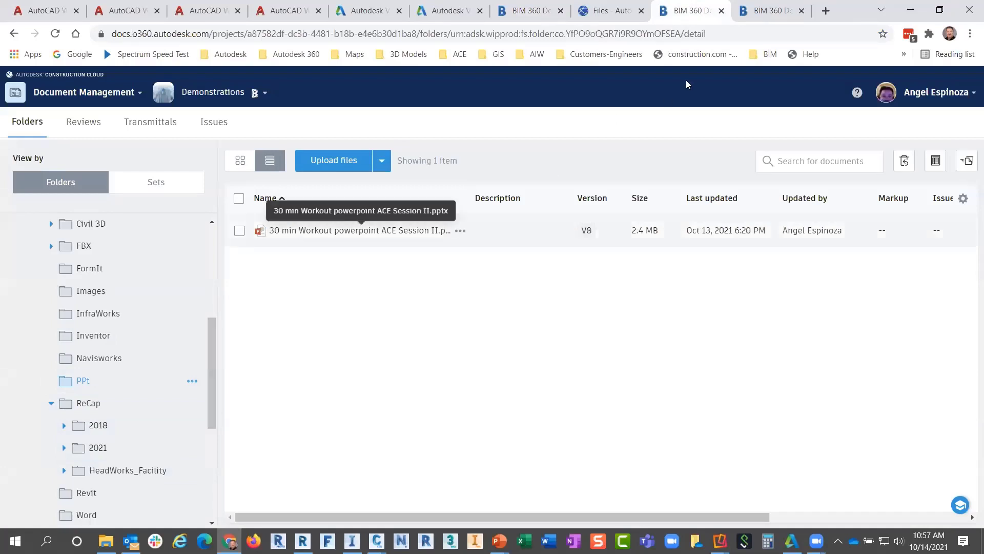
left_click(95, 475)
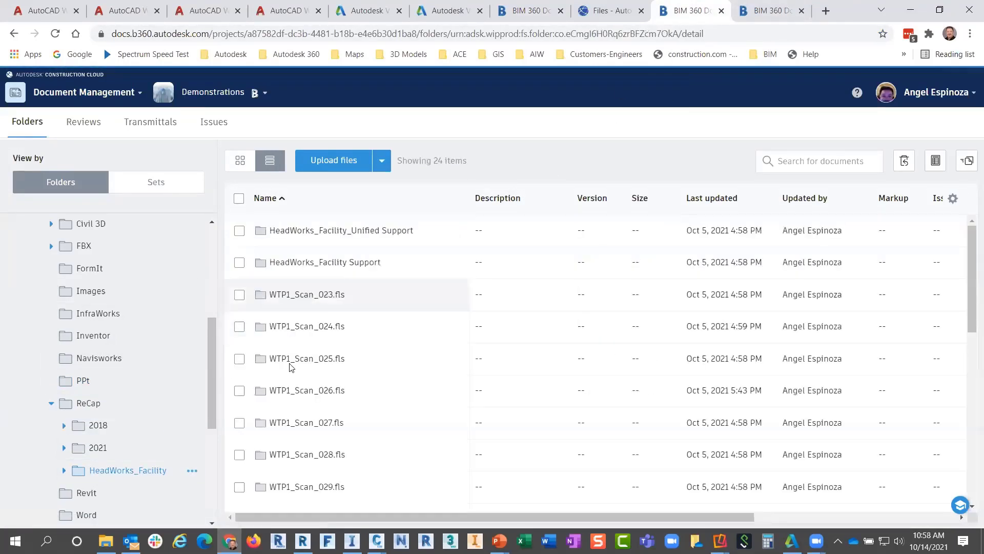
scroll(311, 374, "down", 1)
scroll(310, 375, "down", 7)
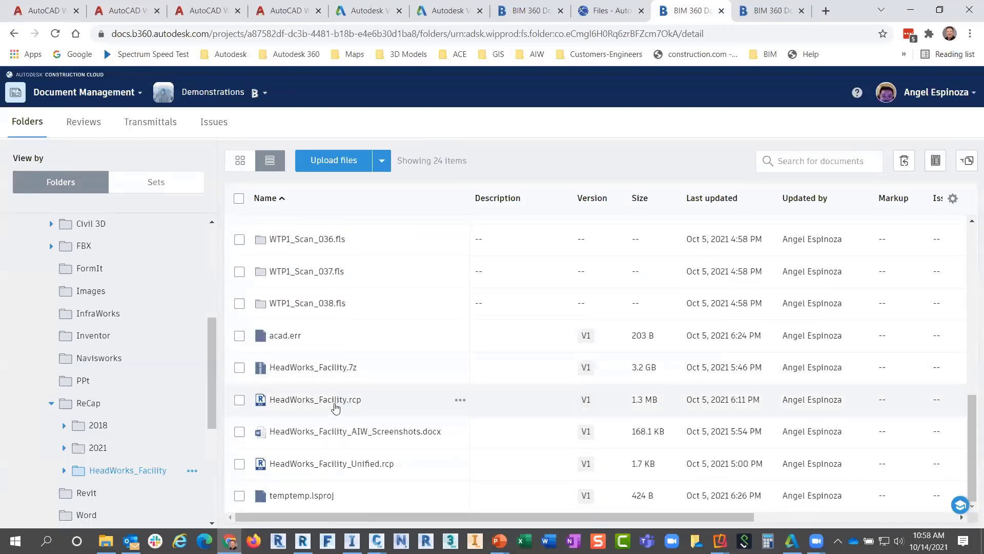
- View the HeadWorks_Facility.rcp scan in the browser, measure a distance across the garage doors, and look around the building's exterior
left_click(755, 13)
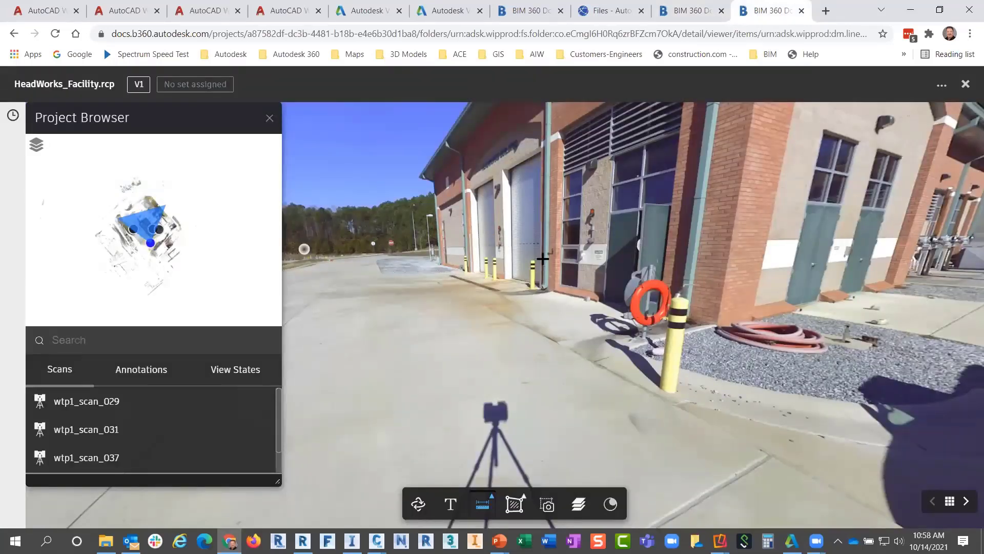
left_click(468, 244)
left_click(521, 220)
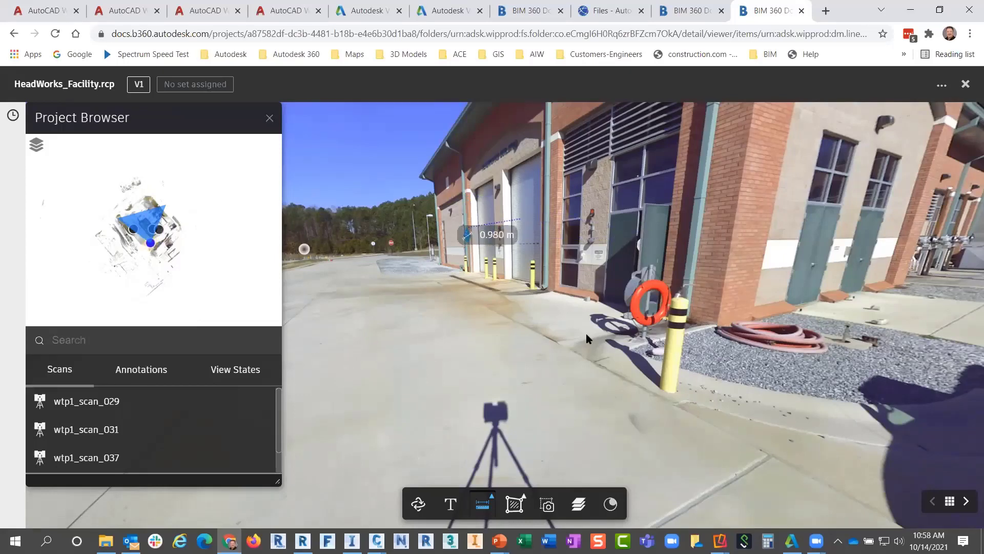
key("Escape")
left_click_drag(304, 249, 724, 248)
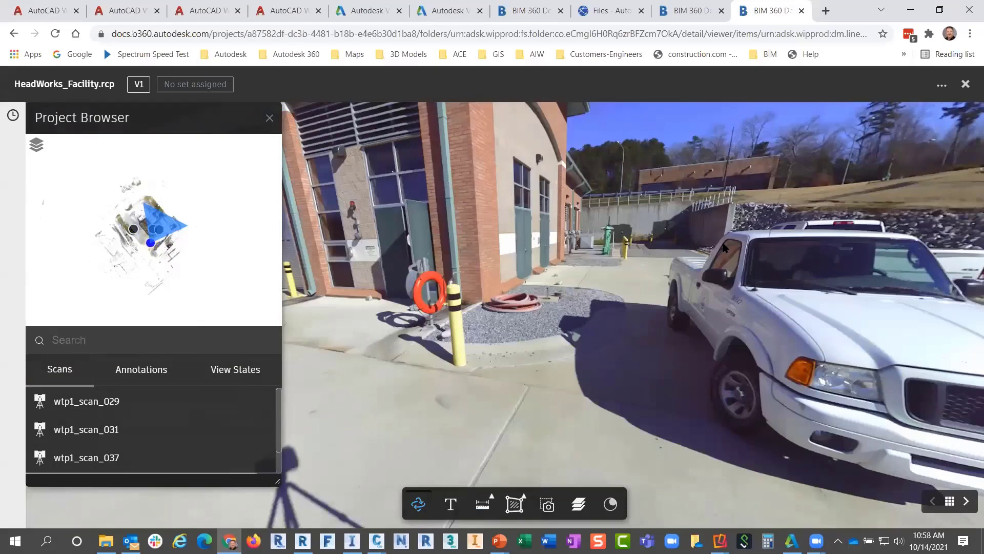
left_click_drag(635, 222, 652, 280)
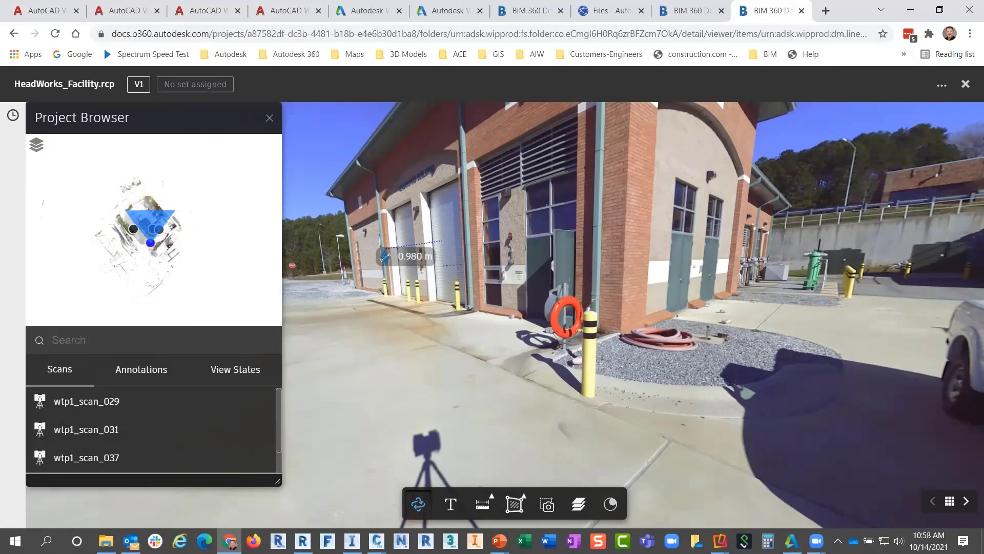
key("alt+Tab")
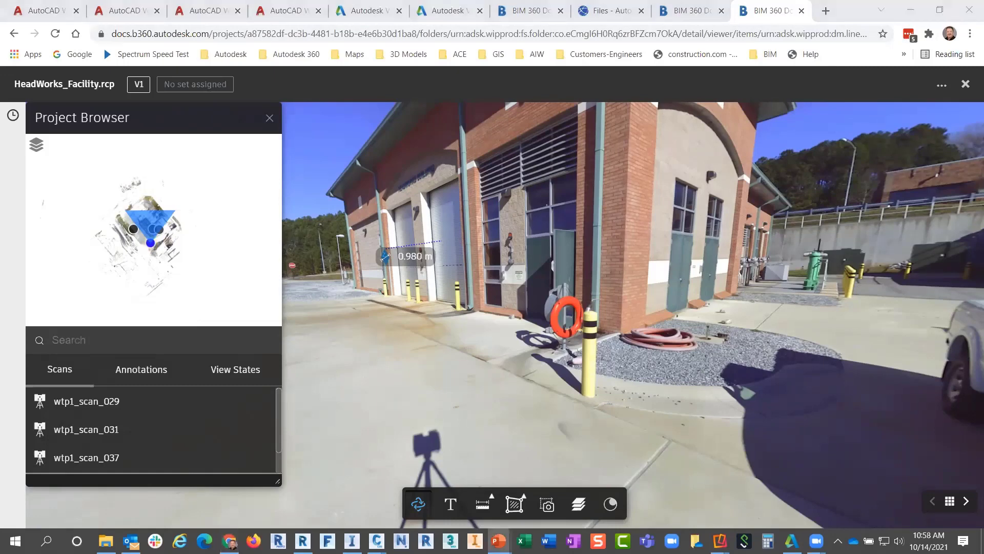